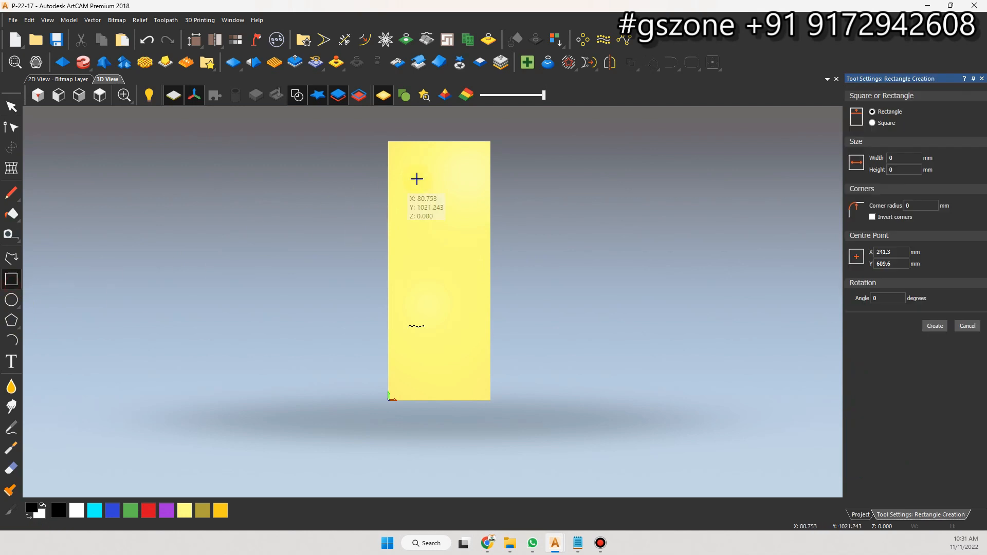
- Draw a rectangle about 321 mm wide and 508 mm high in the upper part of the panel
scroll(433, 172, "up", 1)
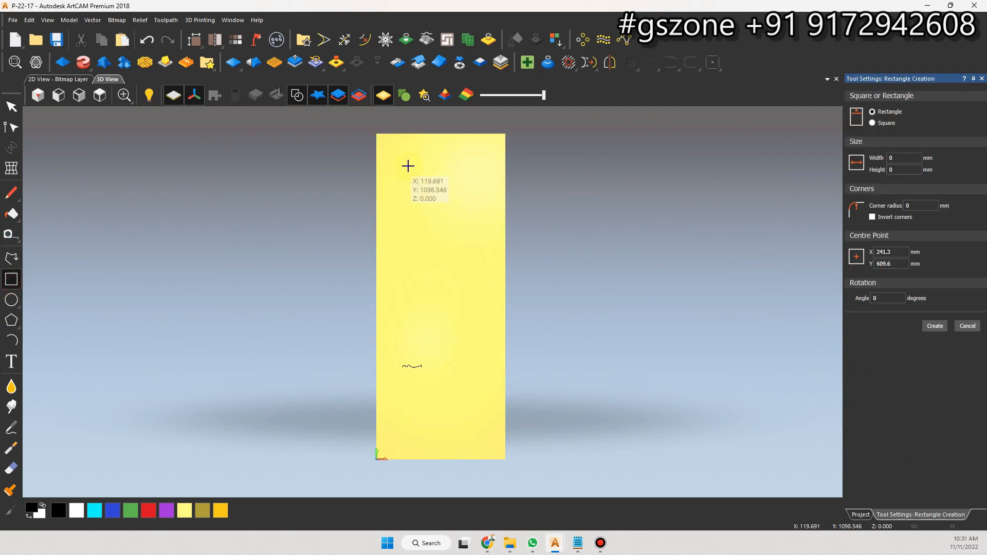
left_click_drag(402, 155, 487, 291)
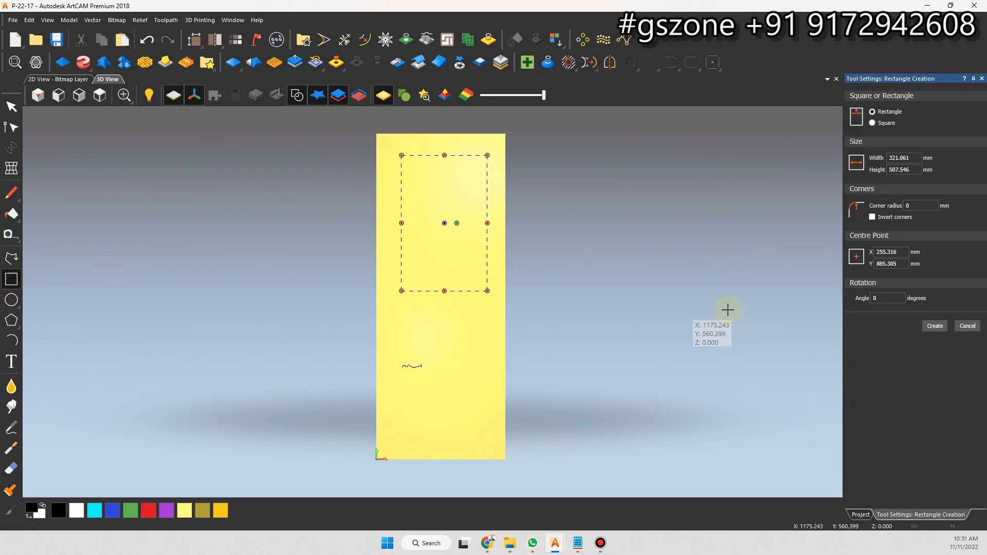
left_click(935, 327)
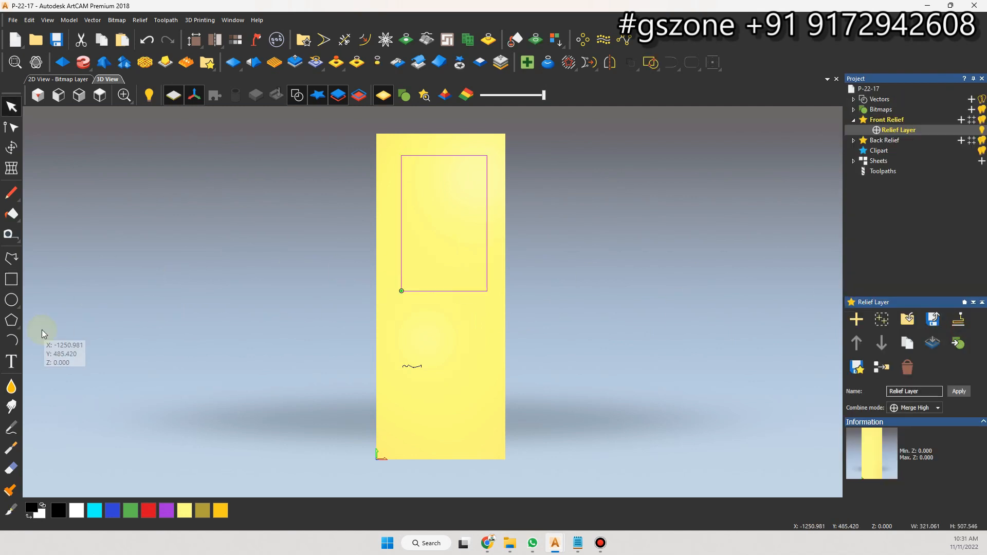
- Draw a start-end-point arc of about 105.5 mm radius on the rectangle's bottom edge, bulging up into the rectangle
left_click(17, 340)
scroll(440, 284, "up", 3)
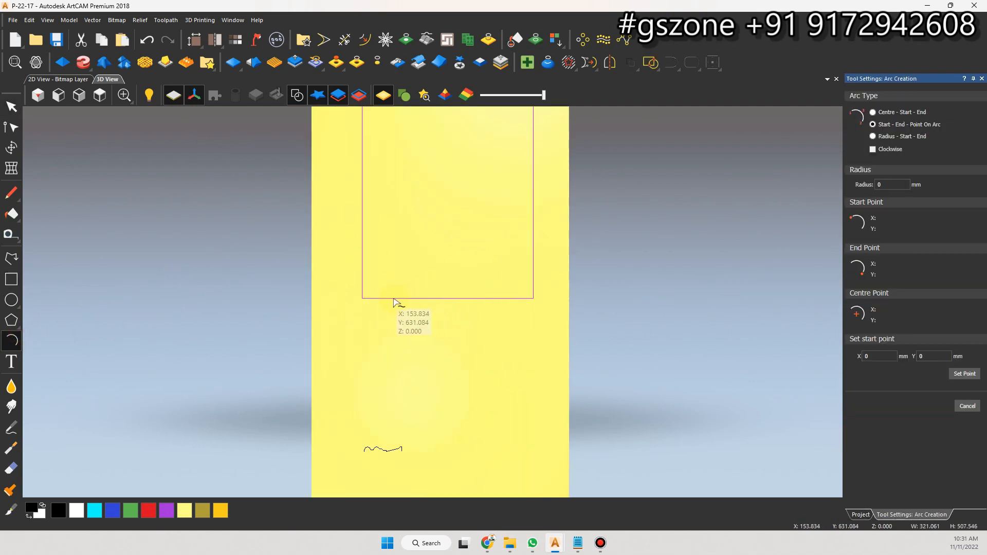
left_click(394, 299)
left_click(506, 298)
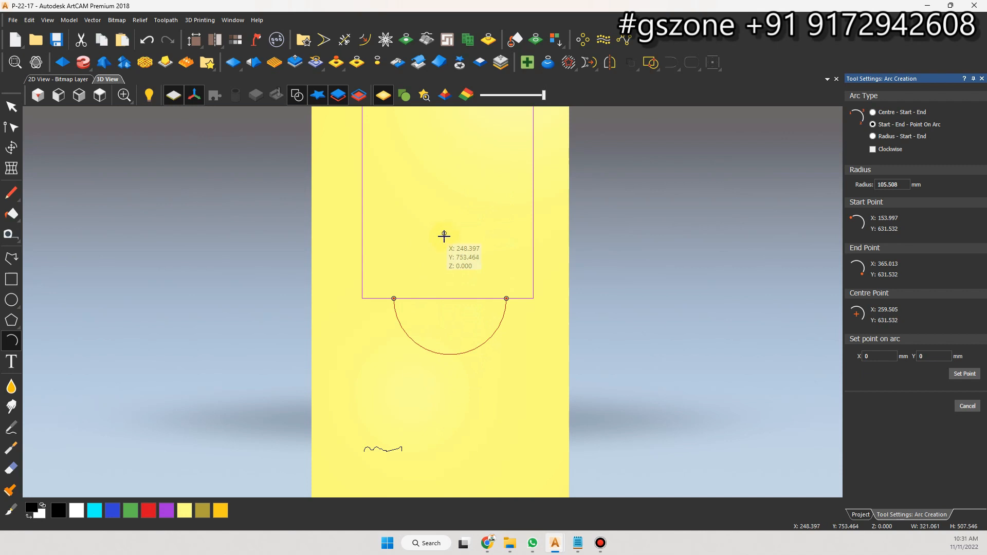
left_click(441, 362)
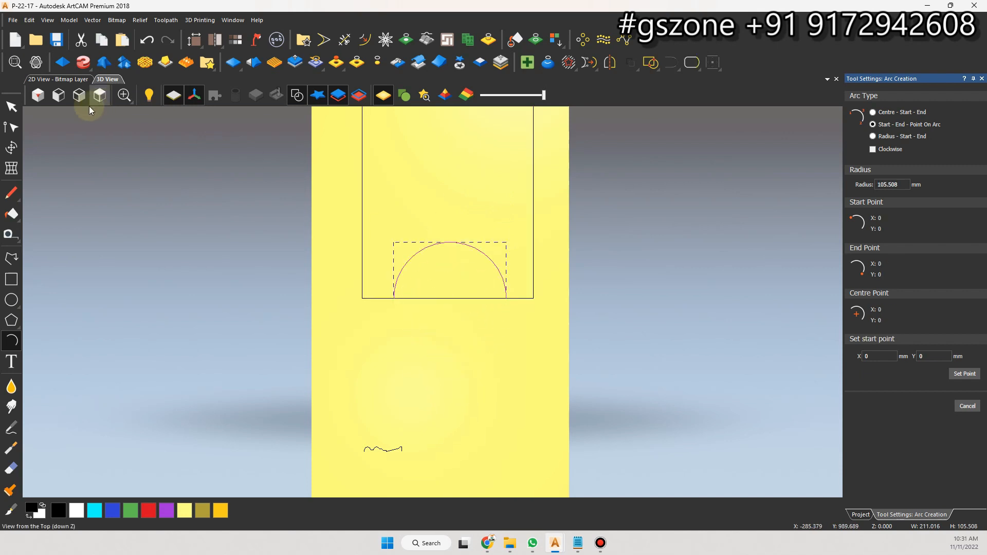
- Align the rectangle and the arc on their common centre, both horizontally and vertically
left_click(19, 110)
left_click_drag(537, 220, 481, 285)
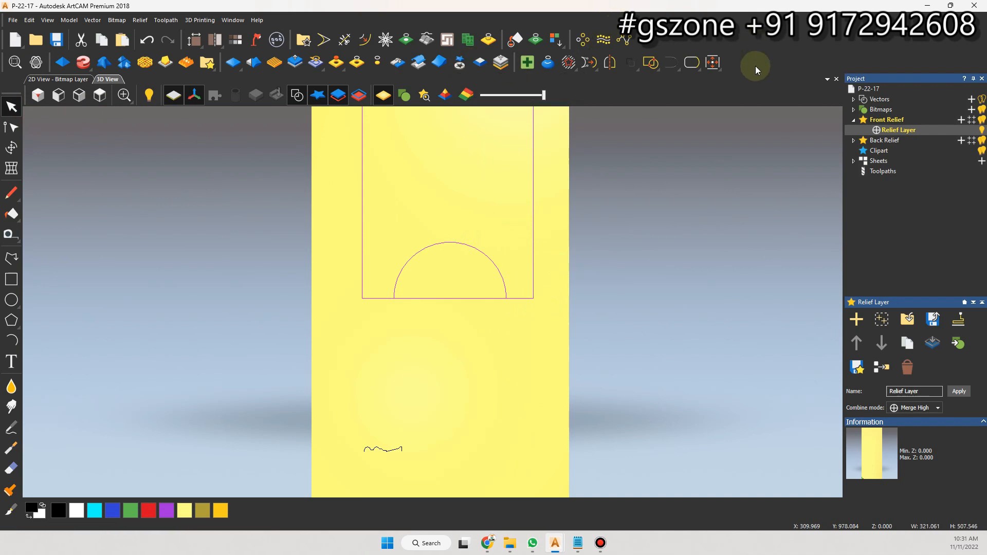
left_click(715, 63)
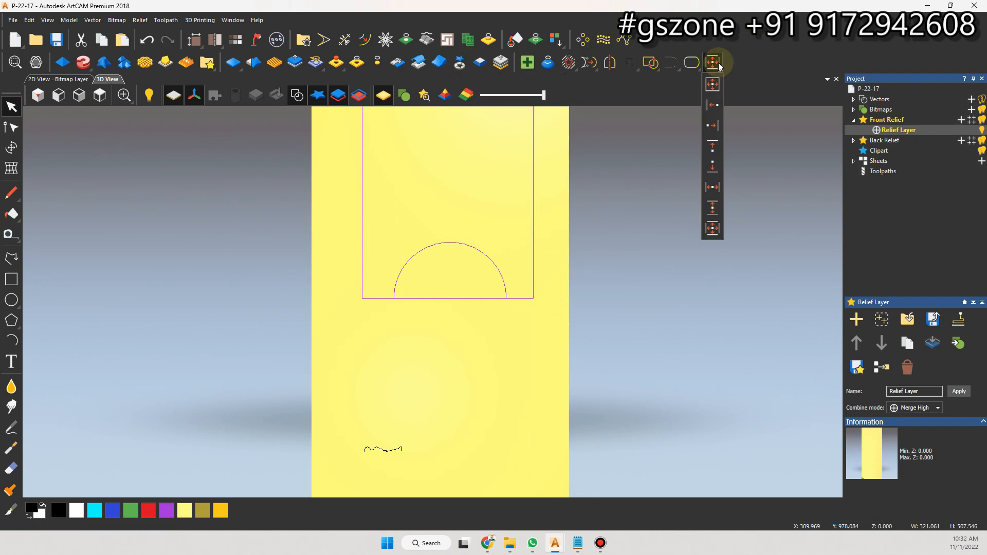
left_click(710, 225)
left_click(493, 217)
- Nudge the arc straight down until its end points lie on the rectangle's bottom edge
left_click(452, 244)
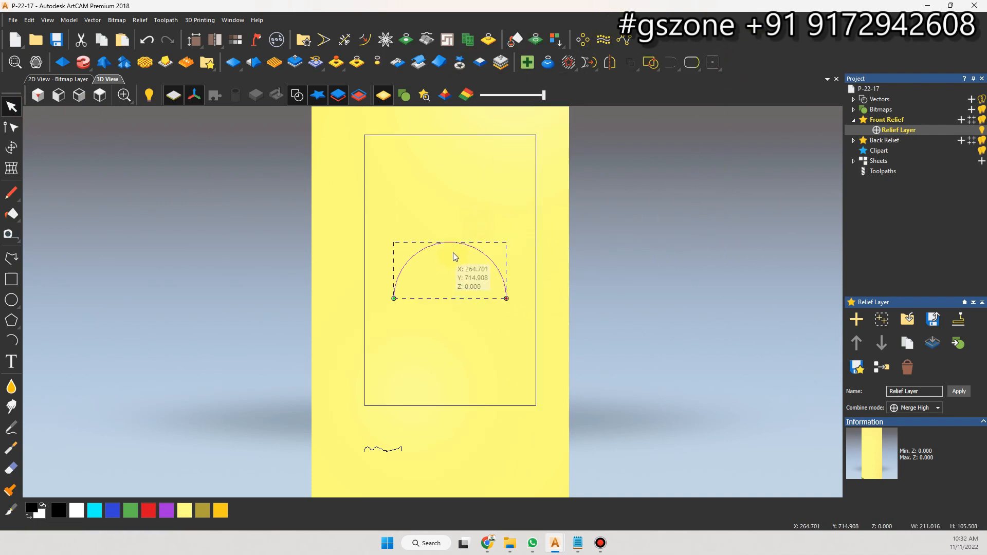
key("Down")
key("Down")
key("Down")
key("Down")
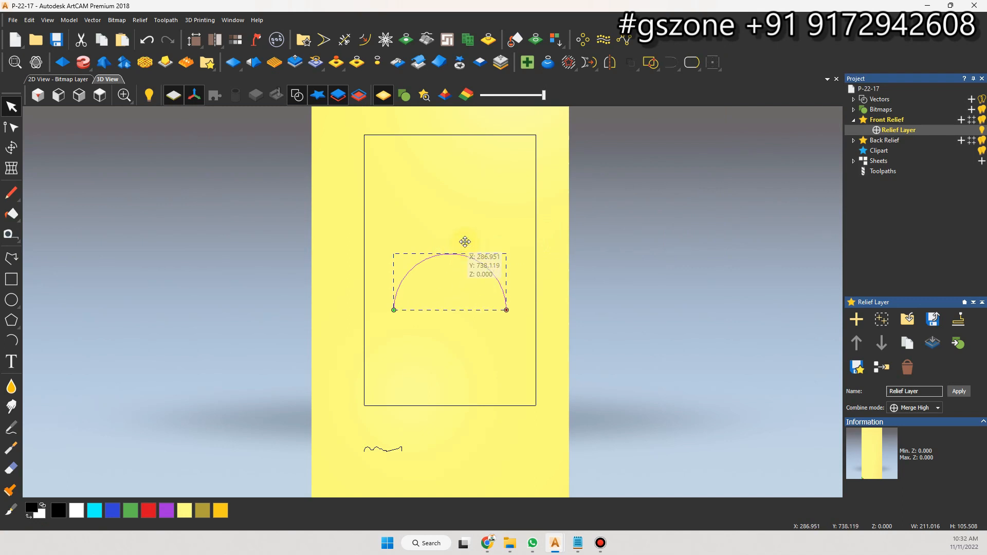
key("Down")
key("Down")
key("Down")
key("Down")
scroll(463, 239, "down", 1)
key("Down")
key("Down")
key("Down")
key("Down")
key("Down")
key("Down")
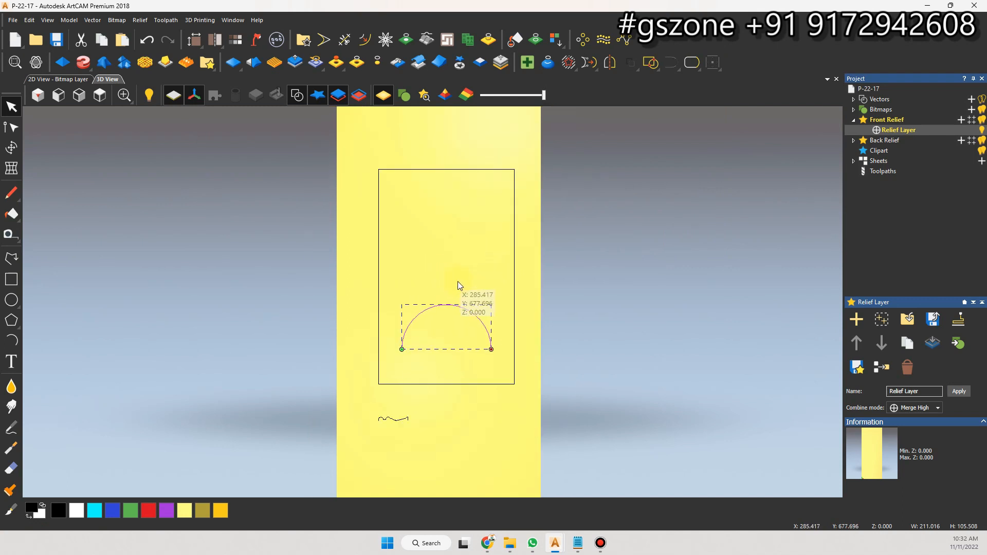
scroll(402, 386, "up", 4)
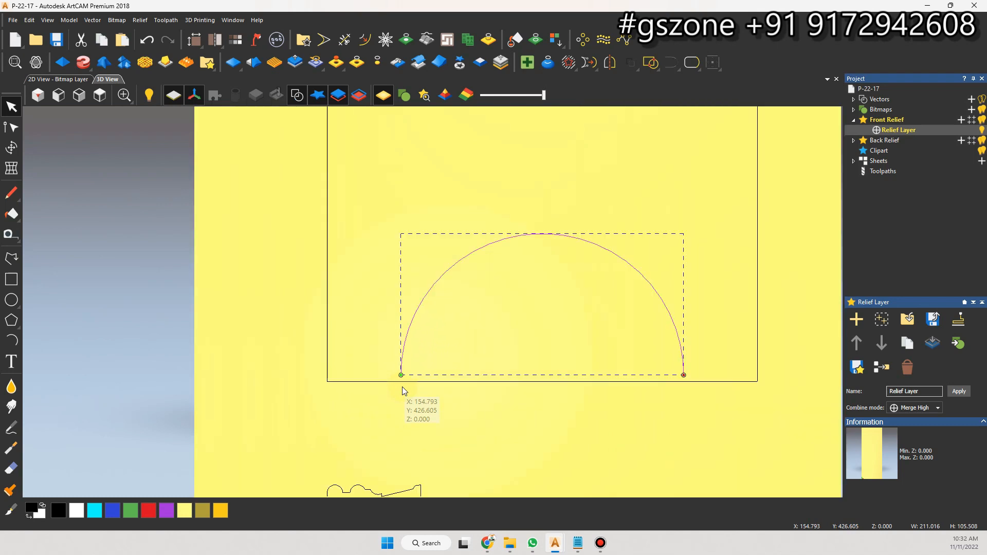
key("Down")
key("Down")
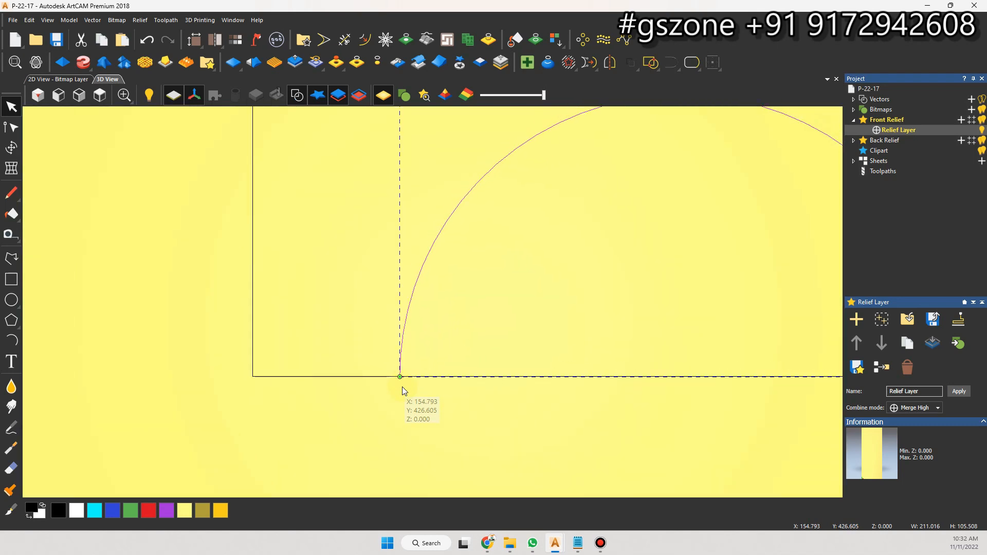
- Move the rectangle and arc together up to the upper end of the panel
left_click(433, 348)
left_click_drag(443, 362, 385, 387)
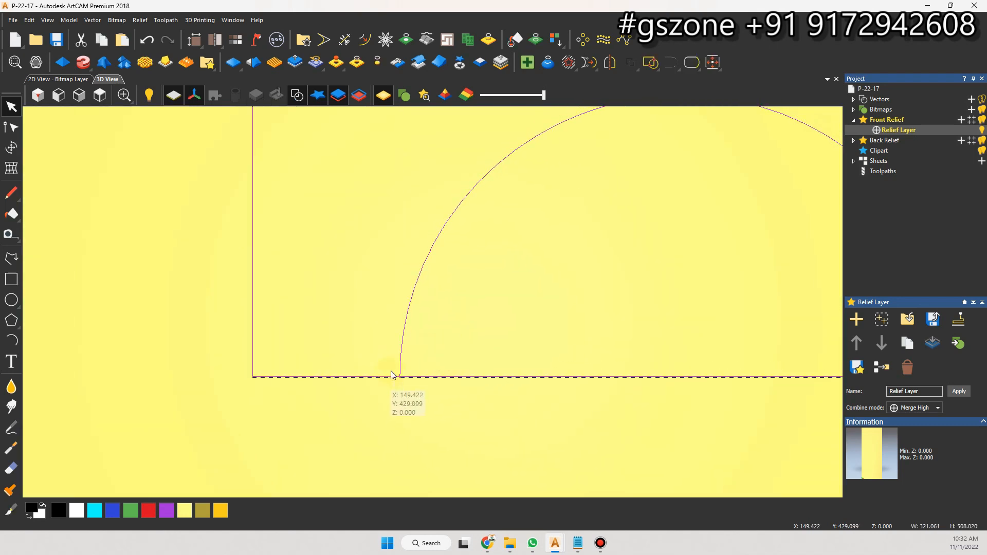
scroll(529, 212, "down", 6)
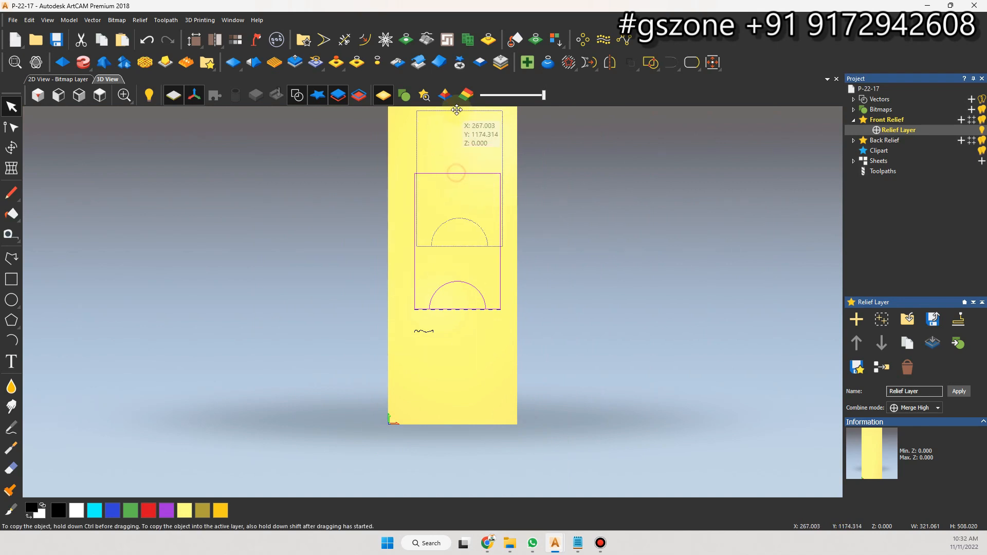
scroll(462, 169, "up", 4)
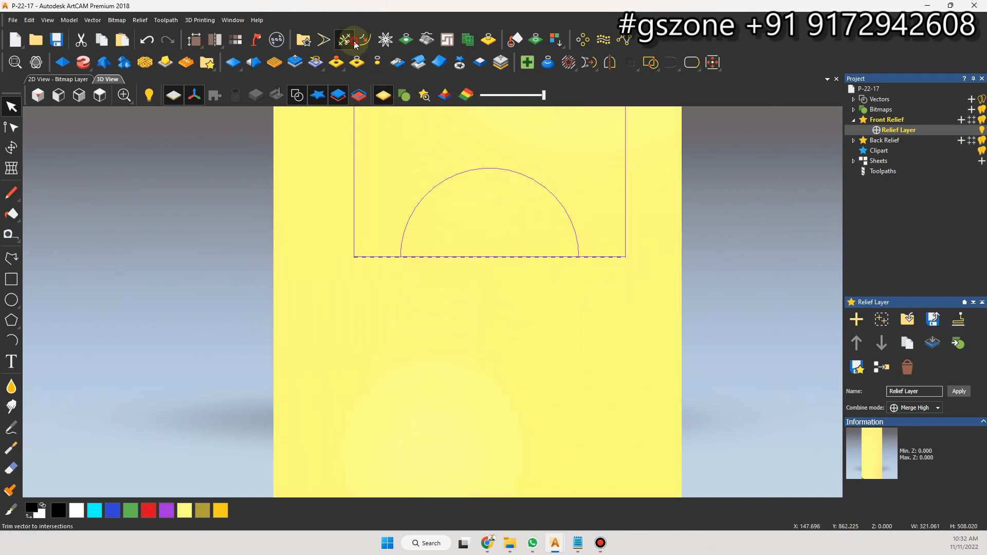
- Trim away the part of the rectangle's bottom edge that lies between the two arc ends
left_click(344, 40)
scroll(421, 273, "up", 3)
scroll(388, 222, "up", 3)
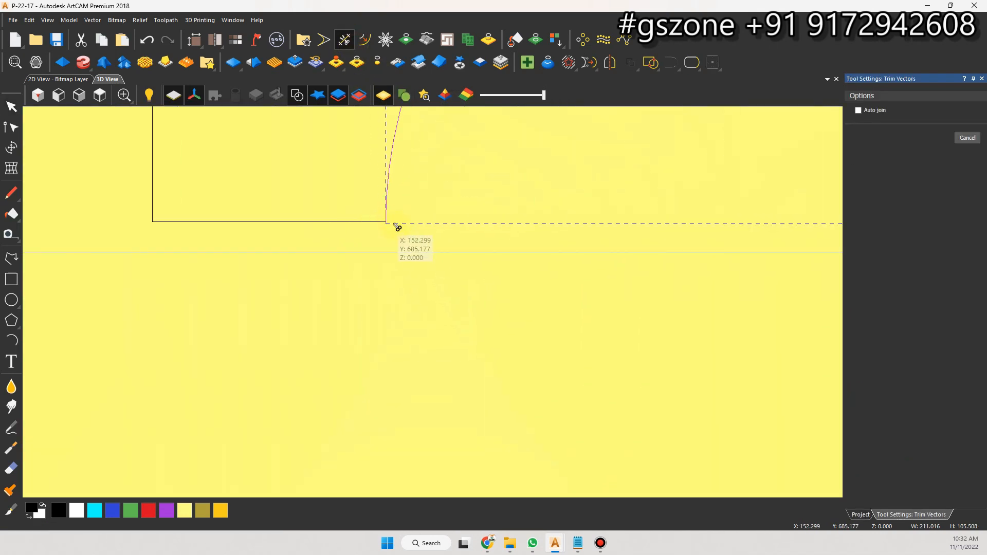
scroll(590, 220, "down", 3)
scroll(773, 280, "up", 4)
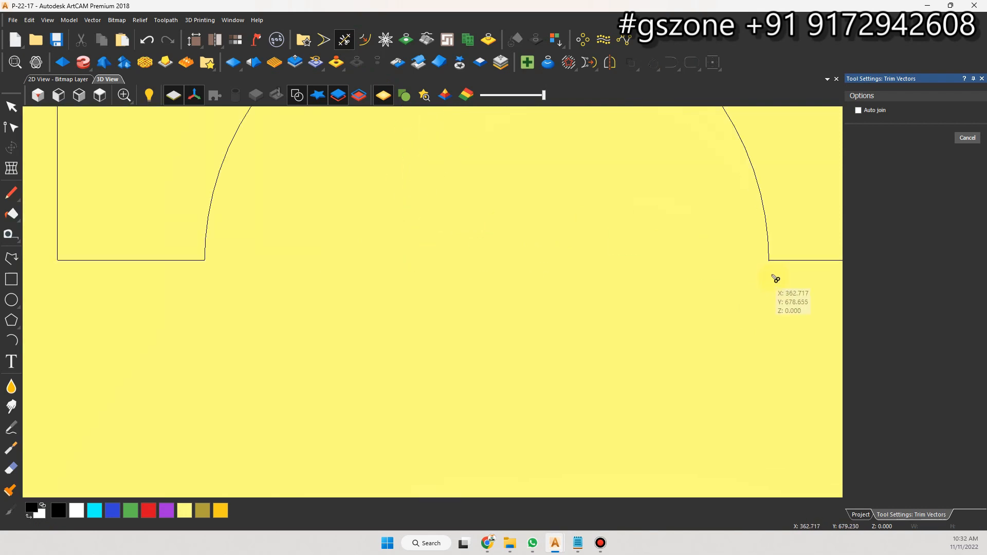
scroll(341, 202, "down", 5)
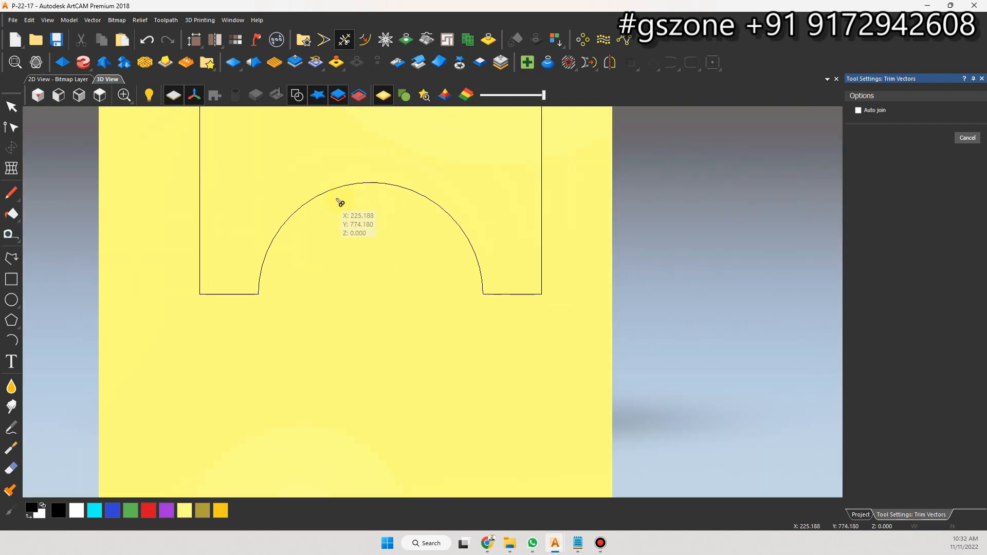
left_click(21, 106)
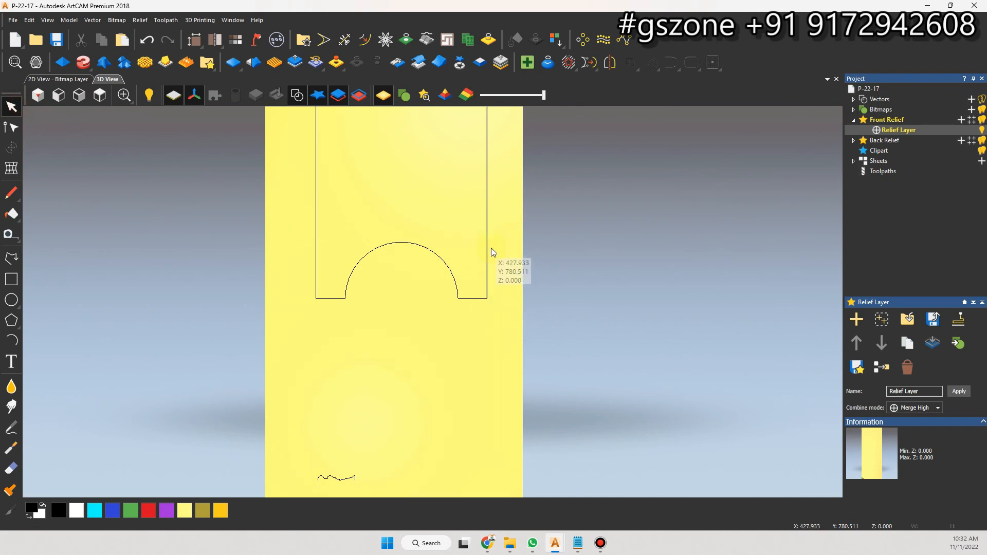
- Join the trimmed rectangle and the arc into one closed vector with a 0.025 mm tolerance
left_click(476, 245)
key("j")
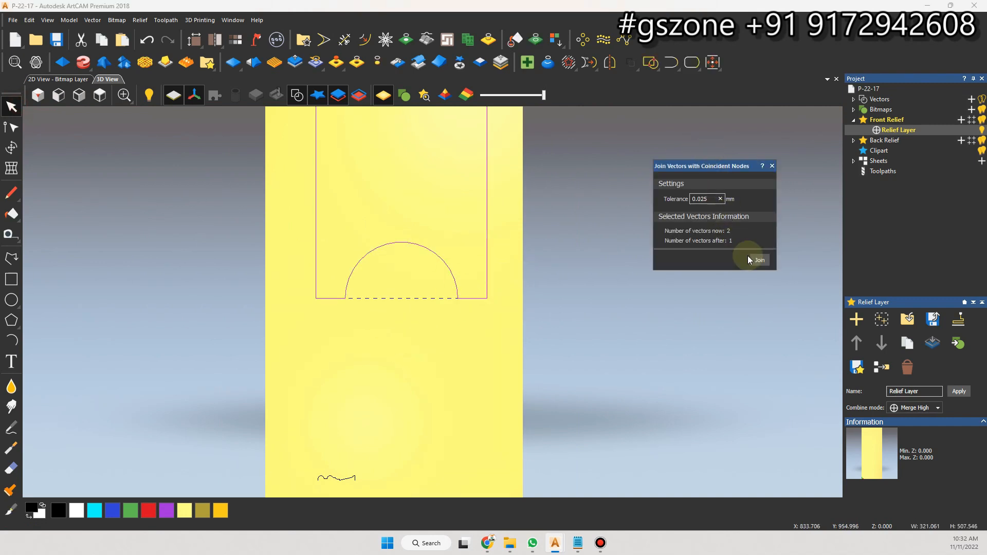
left_click(758, 260)
left_click(773, 166)
- Draw a second rectangle about 386 mm wide and 394 mm high in the lower part of the panel
scroll(430, 303, "down", 5)
scroll(423, 361, "up", 2)
left_click(9, 288)
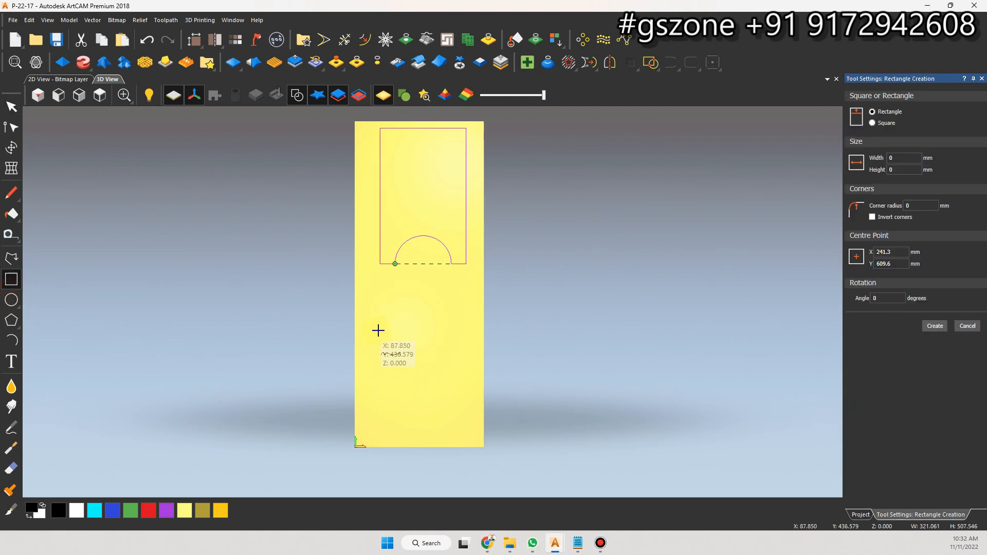
left_click_drag(371, 334, 473, 440)
left_click(935, 326)
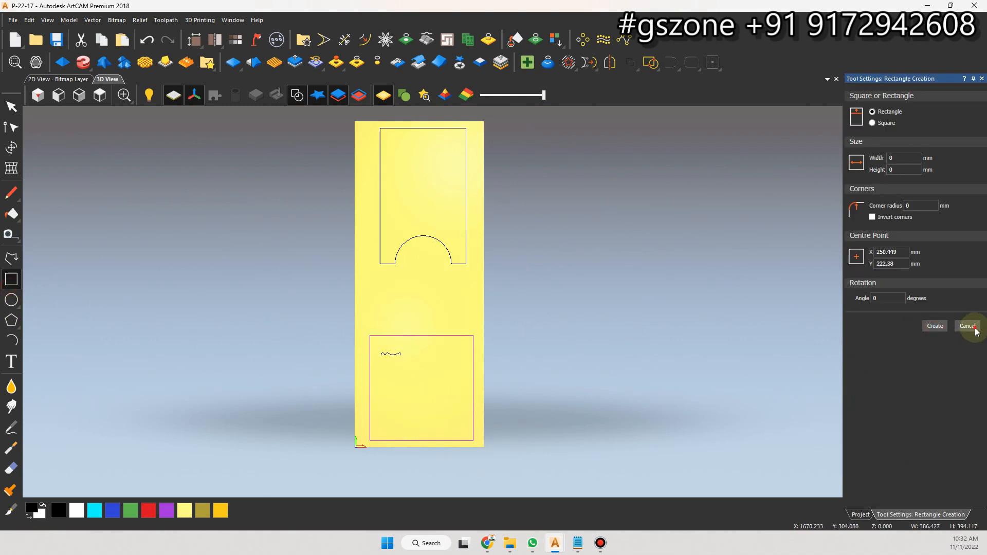
left_click(967, 326)
- Draw an inward-curving arc of about 276 mm radius from the lower rectangle's top edge to its right edge
left_click(12, 339)
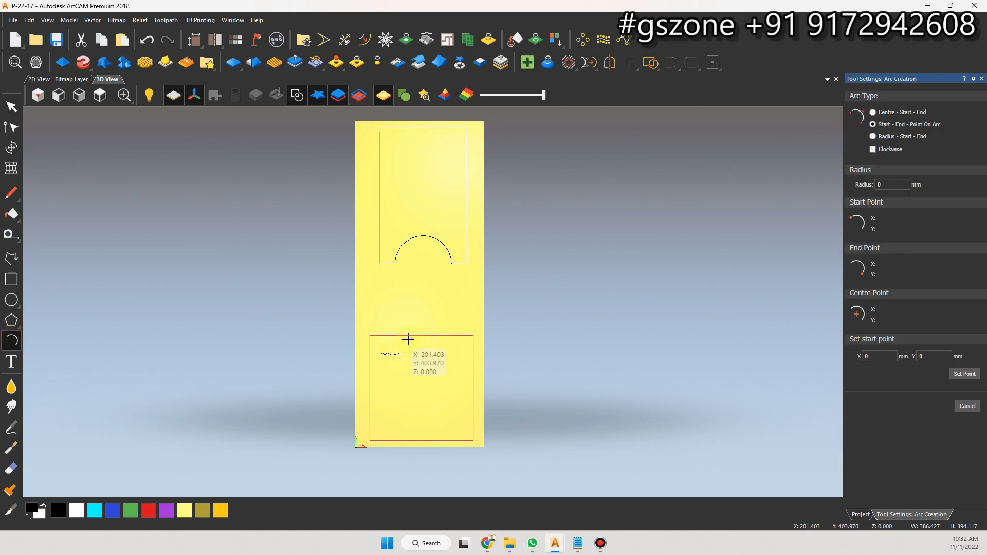
left_click_drag(397, 336, 473, 407)
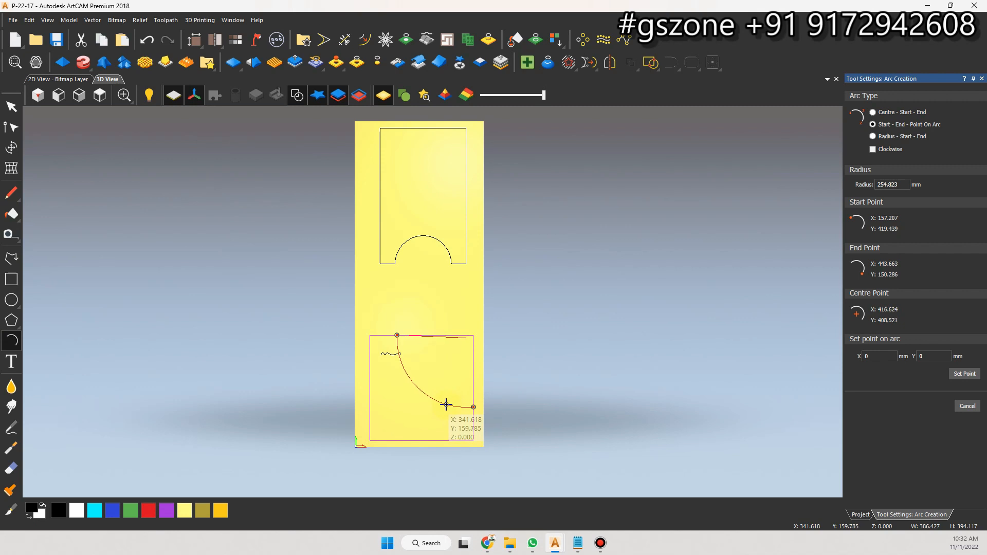
left_click(445, 395)
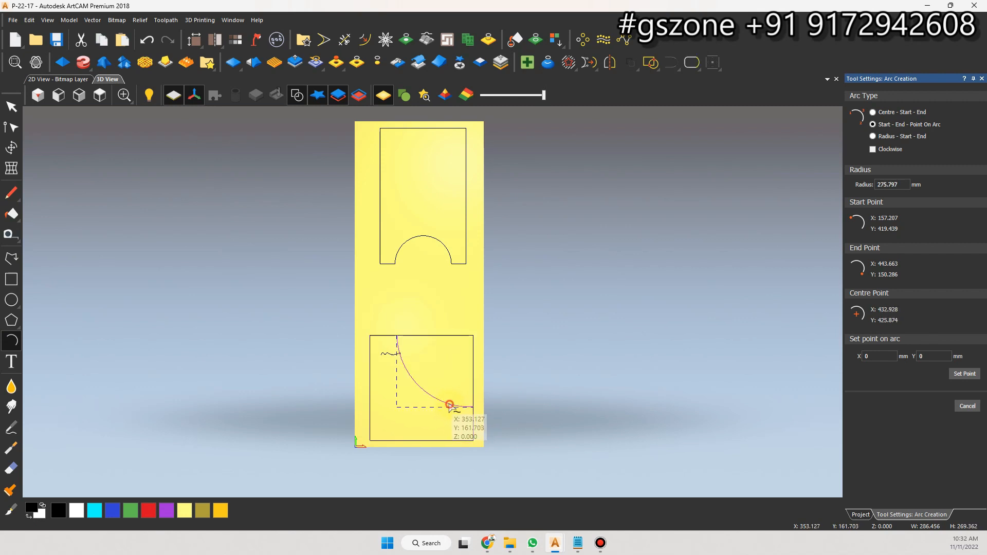
- Trim off the lower rectangle's corner outside the arc and join the remaining outline and arc into one closed vector
left_click(352, 46)
left_click(12, 107)
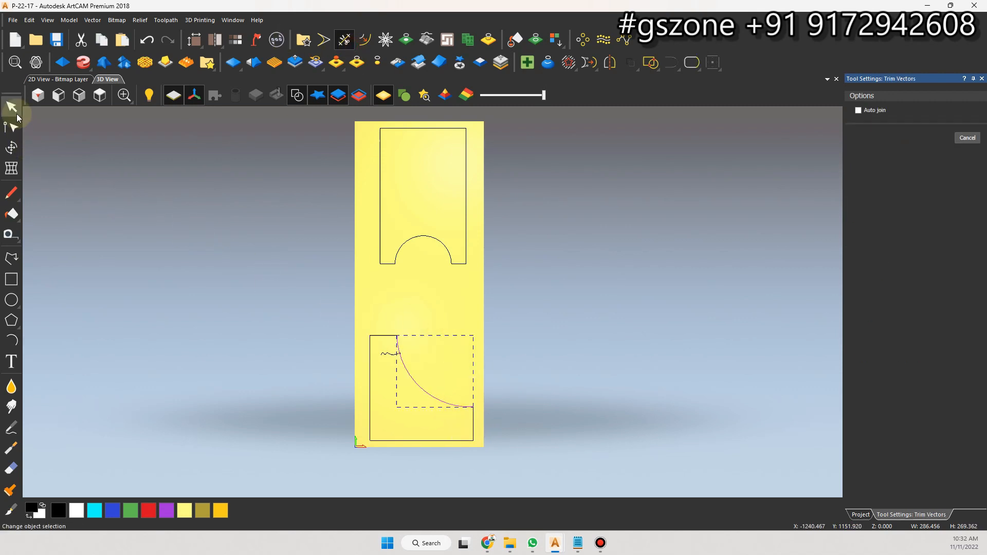
scroll(423, 342, "up", 2)
left_click(399, 353, "shift")
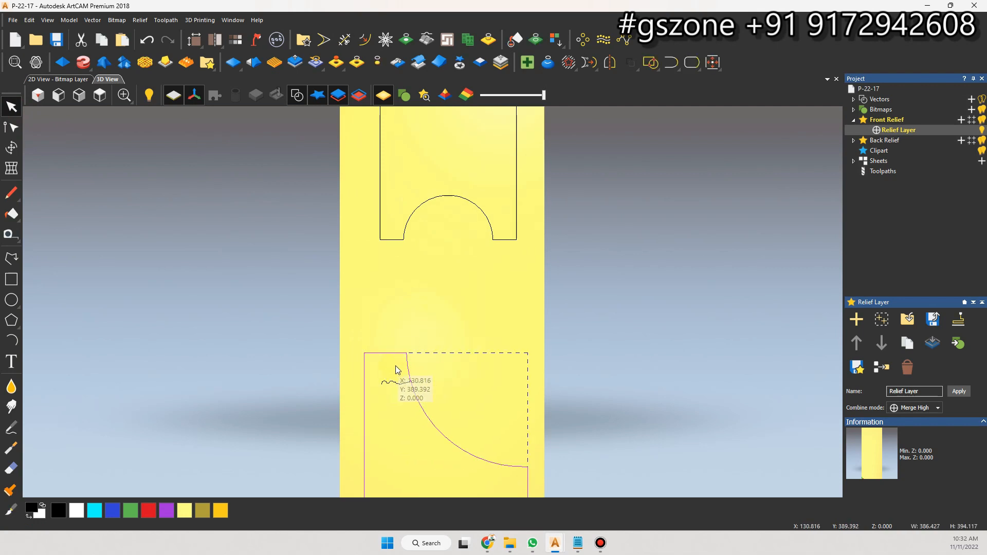
key("j")
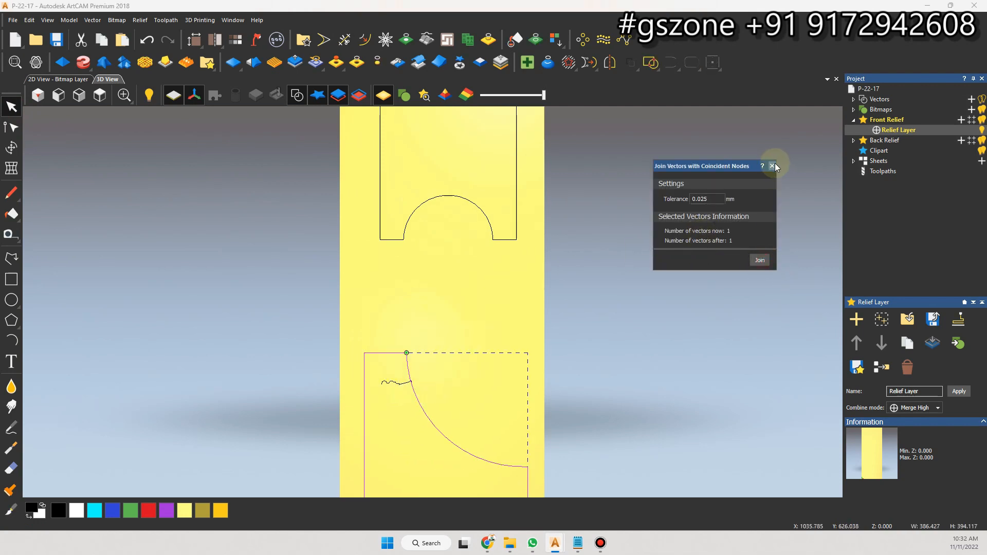
left_click(772, 166)
scroll(534, 236, "down", 2)
left_click(555, 280)
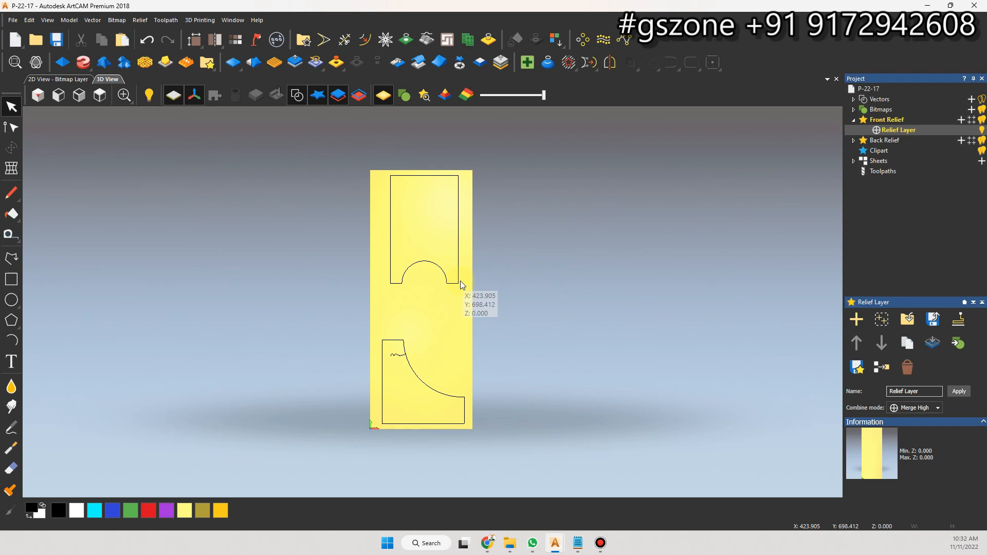
- Move the small wavy profile vector out of the lower shape into the gap between the two shapes
scroll(397, 360, "up", 2)
left_click(399, 355)
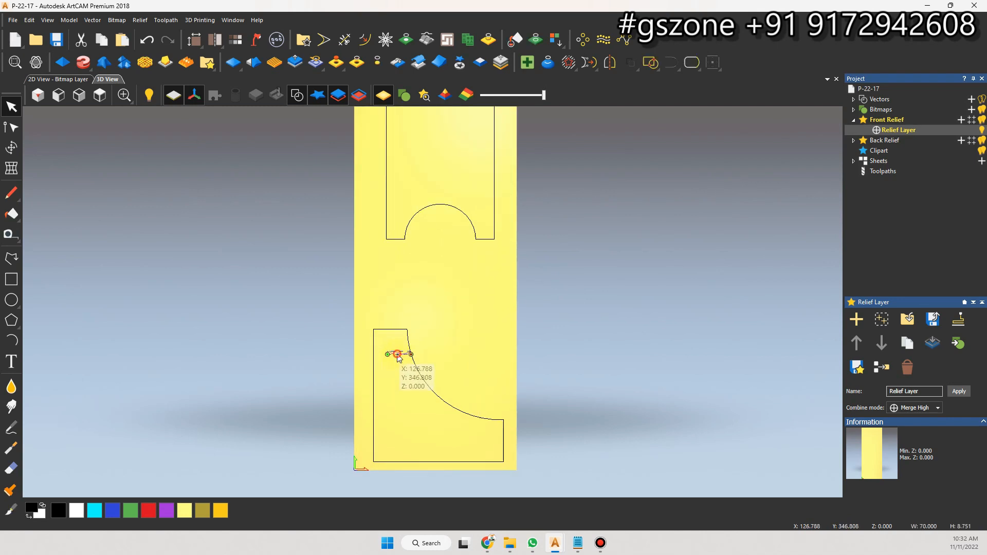
left_click_drag(400, 358, 400, 291)
scroll(401, 292, "up", 2)
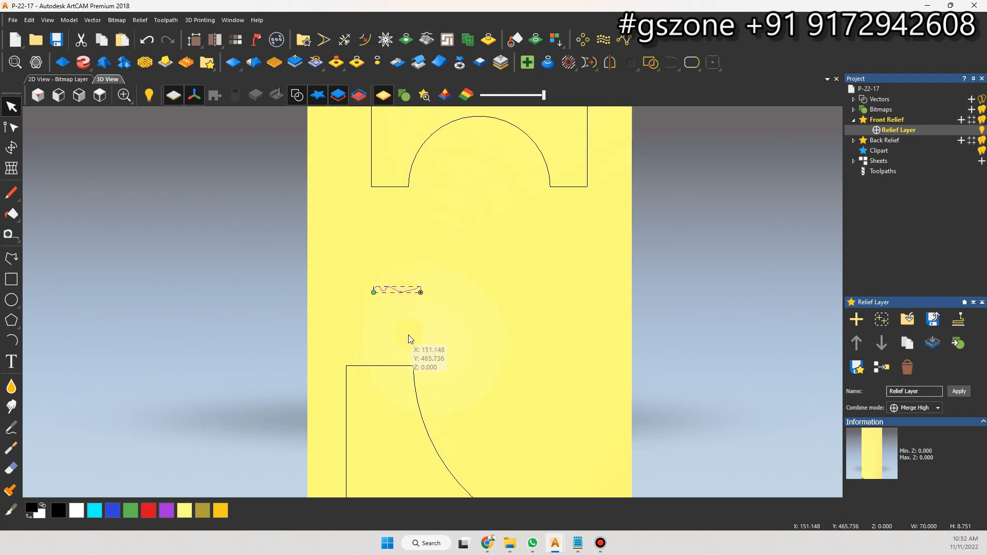
scroll(463, 331, "down", 2)
- Offset both closed shapes inwards by 70 mm with sharp corners, keeping the original vectors
left_click(463, 331)
left_click_drag(490, 210, 469, 450)
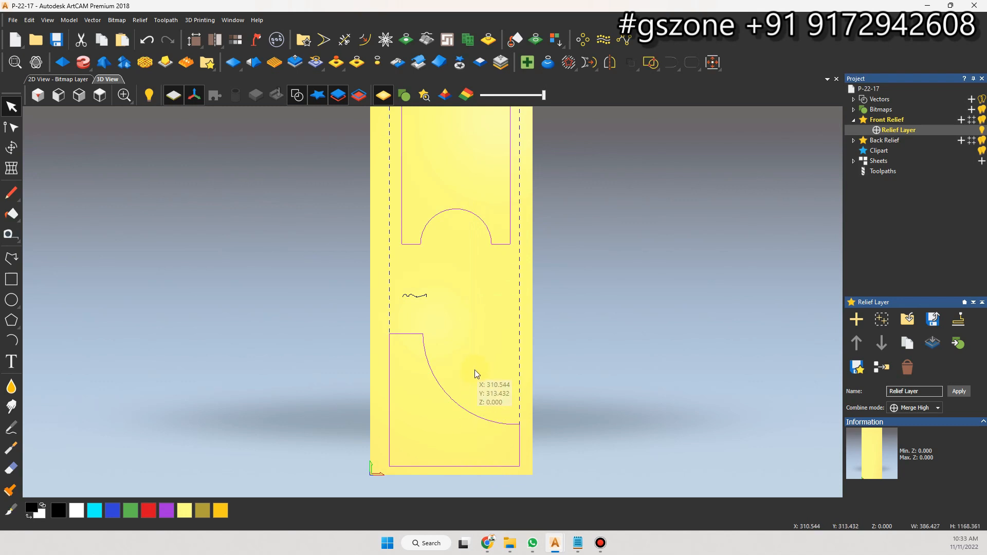
key("o")
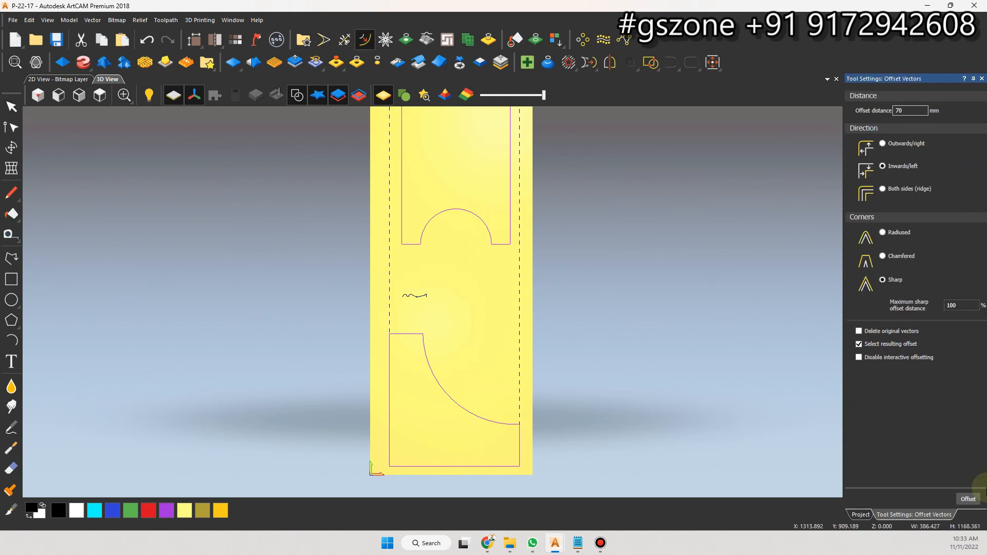
left_click(968, 499)
left_click(672, 323)
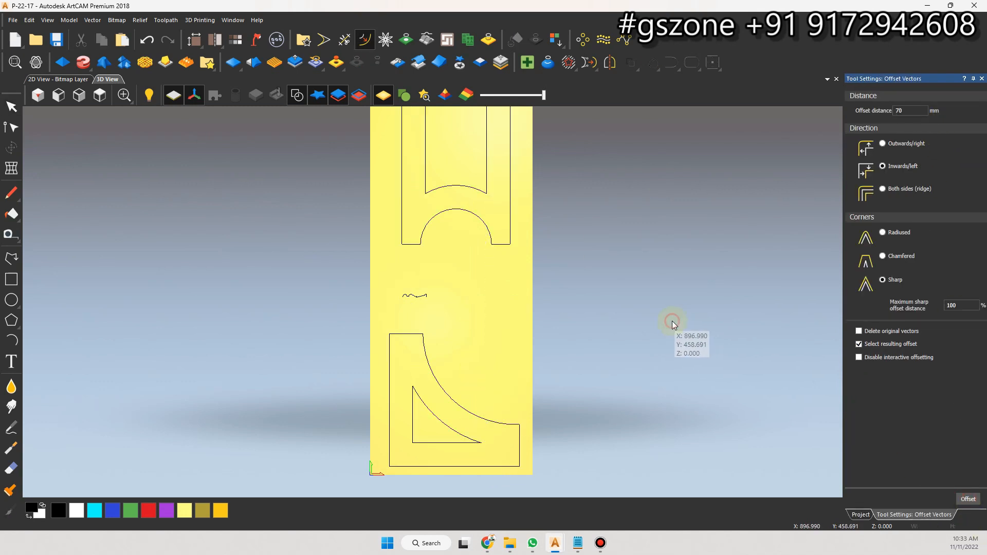
- Try extruding the small wavy profile as start profile along the lower shape's outer outline as drive rail
left_click(982, 78)
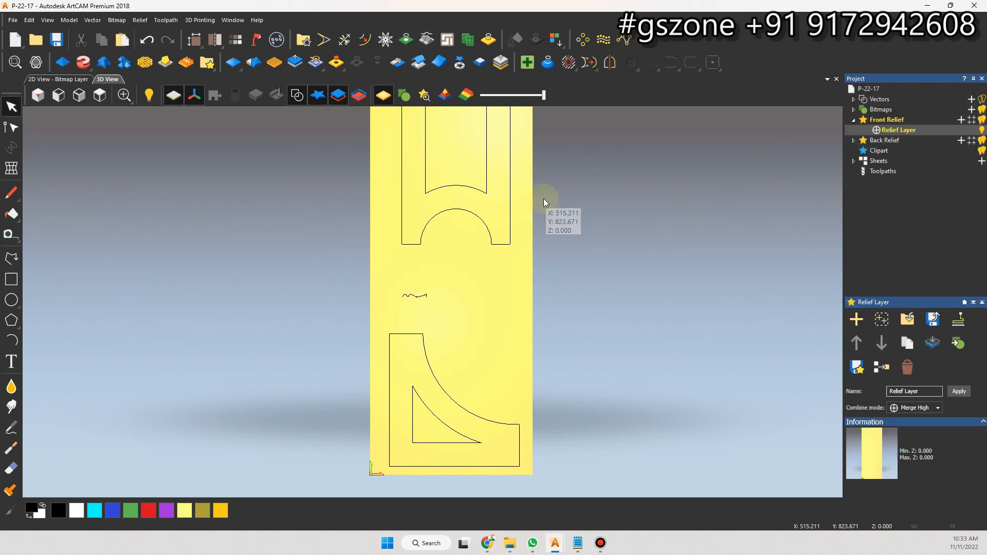
scroll(543, 197, "down", 2)
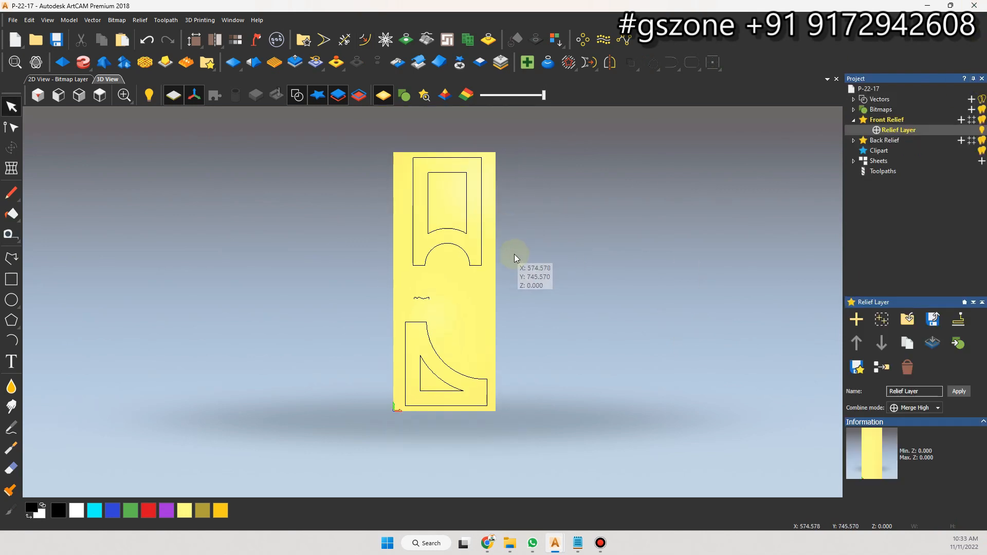
left_click(83, 63)
scroll(476, 329, "up", 1)
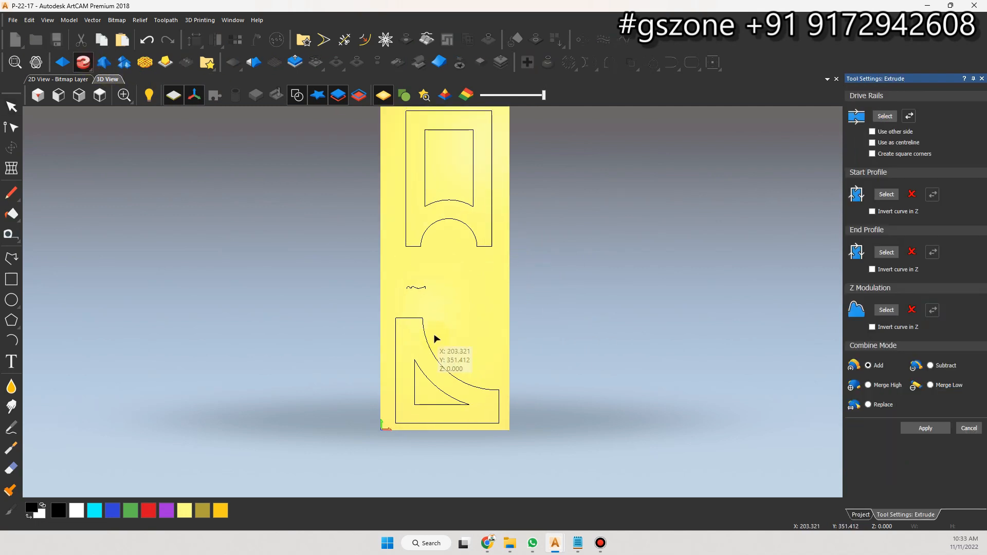
left_click(420, 321)
left_click(884, 116)
left_click(424, 289)
left_click(891, 194)
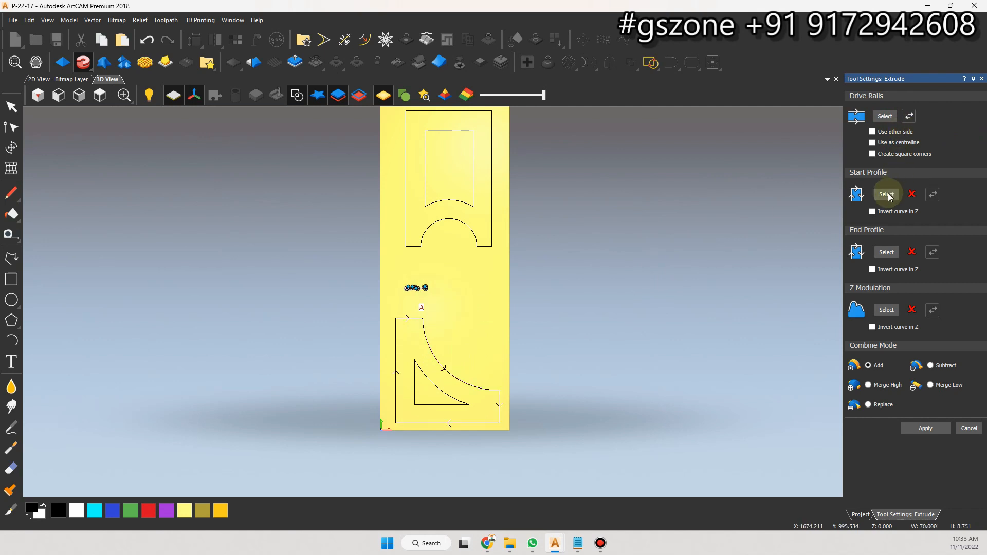
- Examine how the extruded moulding preview meets at the corners and arc ends of the lower shape
scroll(410, 353, "up", 2)
scroll(451, 401, "up", 2)
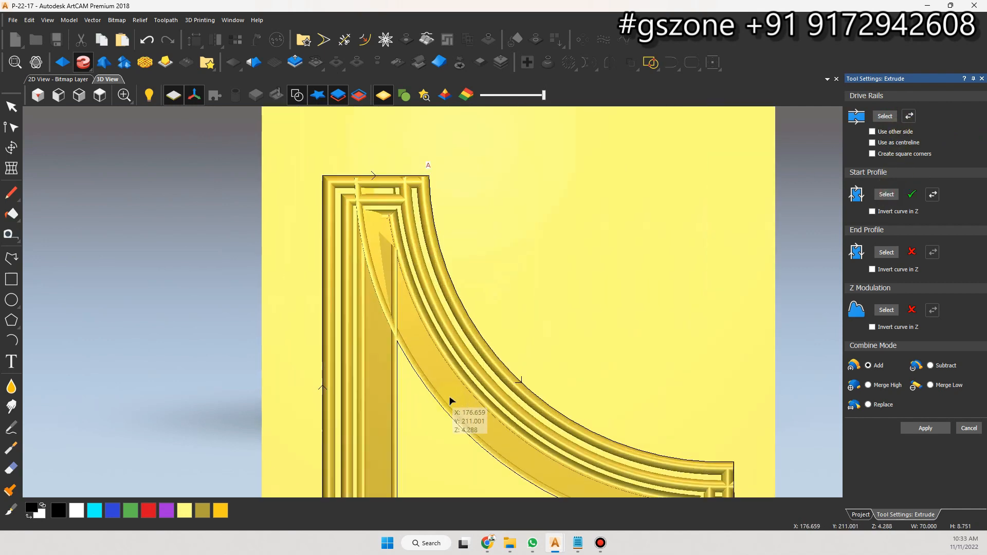
scroll(403, 270, "up", 2)
left_click_drag(484, 342, 434, 353)
scroll(435, 353, "down", 4)
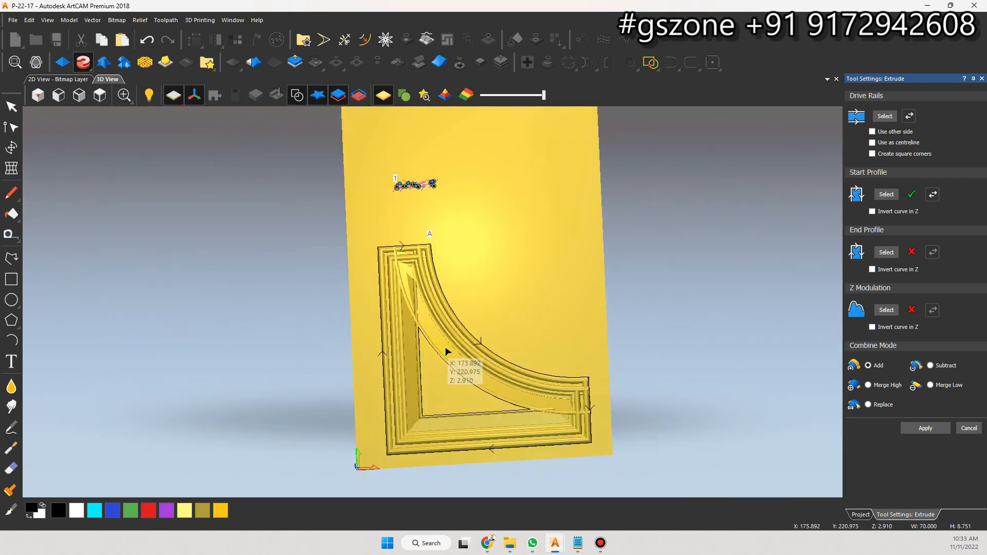
scroll(446, 351, "up", 2)
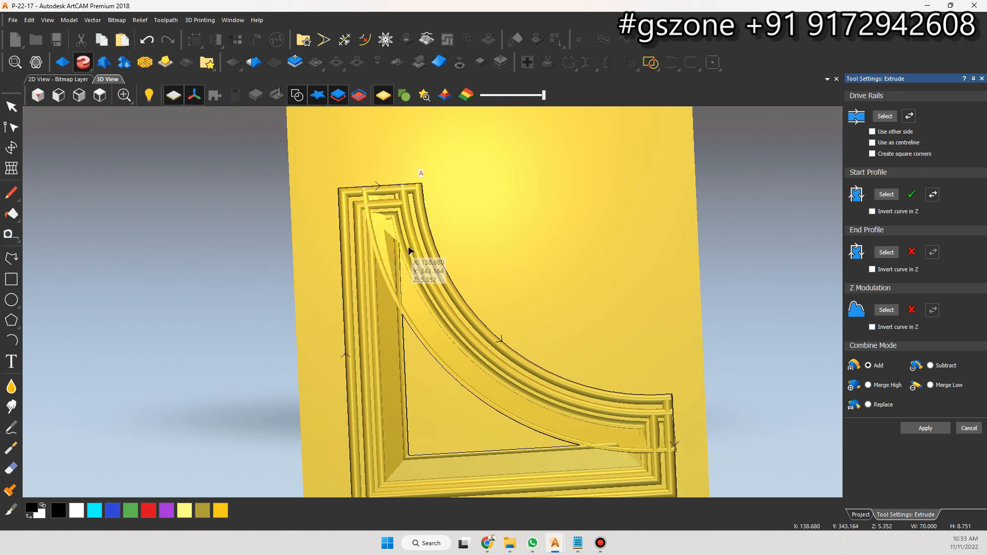
scroll(412, 268, "down", 1)
scroll(414, 273, "up", 1)
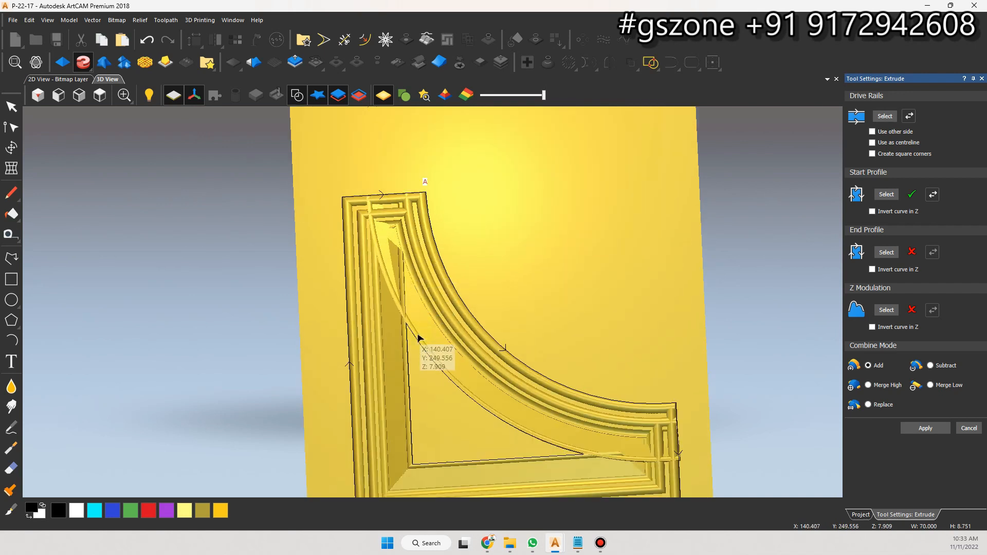
- Try the lower shape's inner offset as the drive rail instead, with square corners created
left_click(407, 325)
left_click(892, 118)
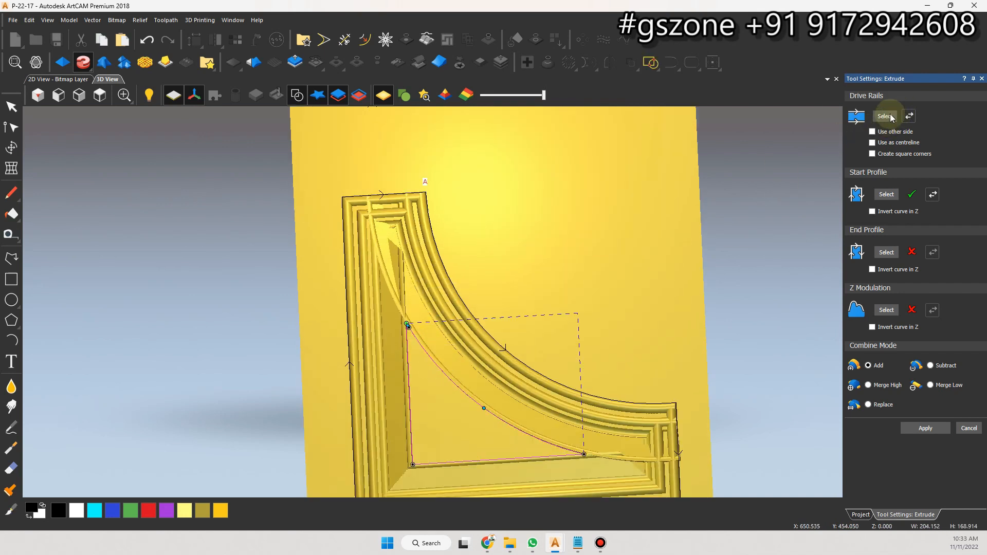
left_click(873, 154)
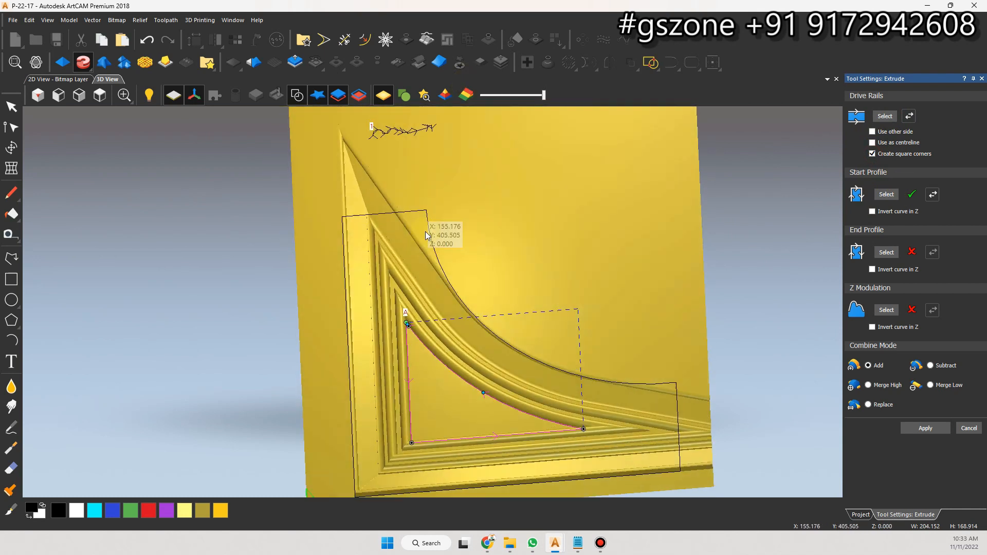
left_click_drag(427, 236, 402, 302)
scroll(393, 258, "down", 1)
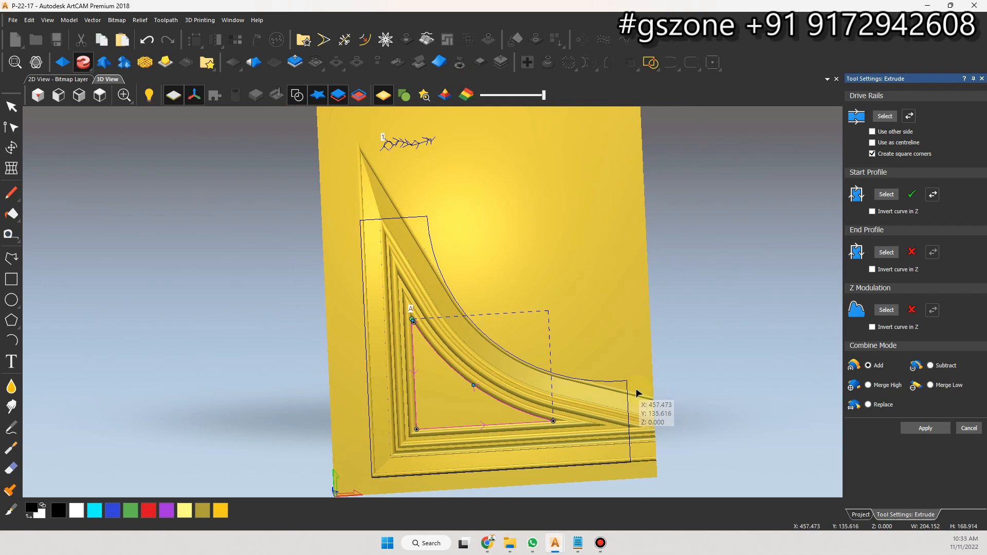
scroll(512, 332, "down", 6)
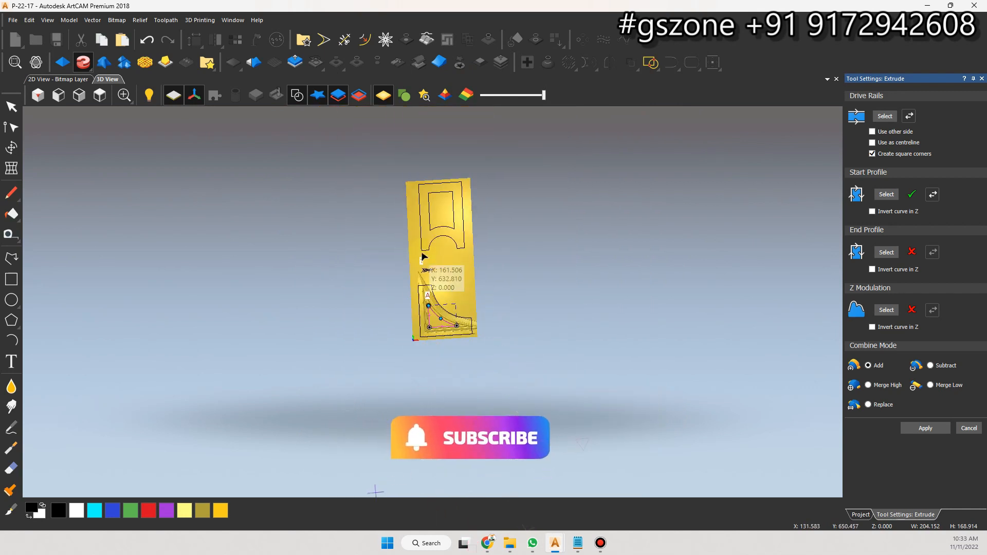
- Try the upper shape's outer outline as the drive rail for the wavy profile and check its arch corners
scroll(421, 256, "up", 3)
scroll(420, 252, "up", 4)
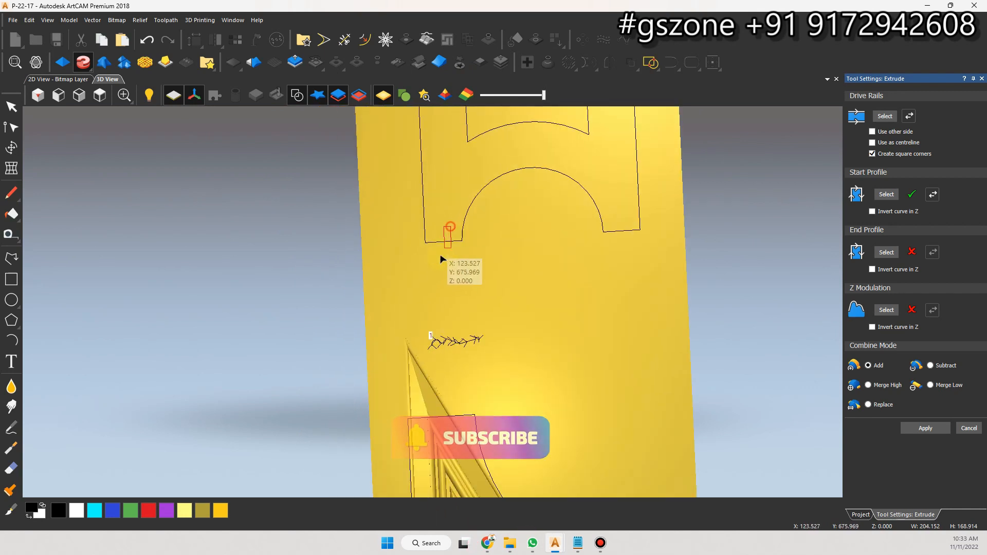
left_click(444, 245)
scroll(441, 254, "down", 2)
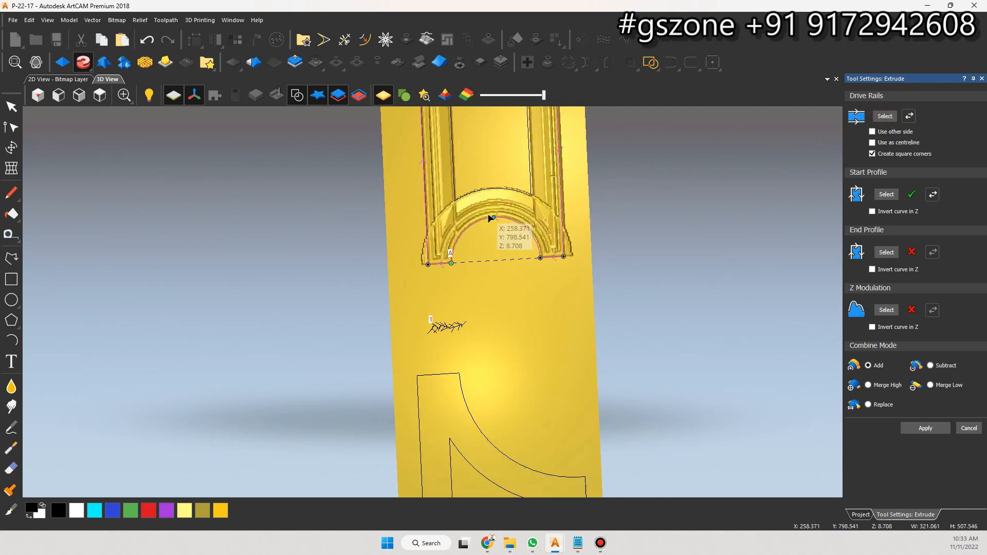
scroll(461, 206, "up", 3)
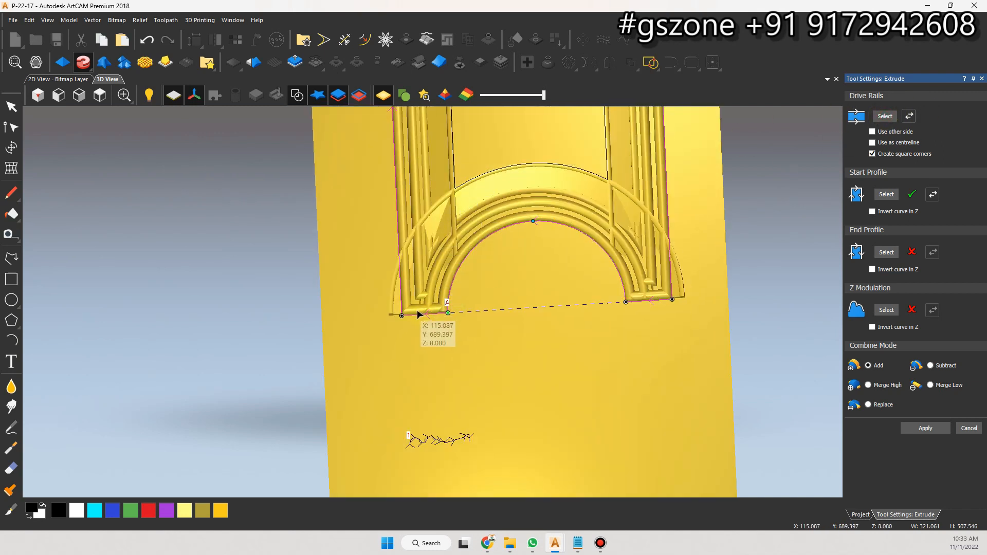
scroll(419, 311, "down", 3)
- Try the upper shape's inner offset as the drive rail, check the moulding from above, and discard the extrusion
left_click(471, 169)
left_click(445, 169)
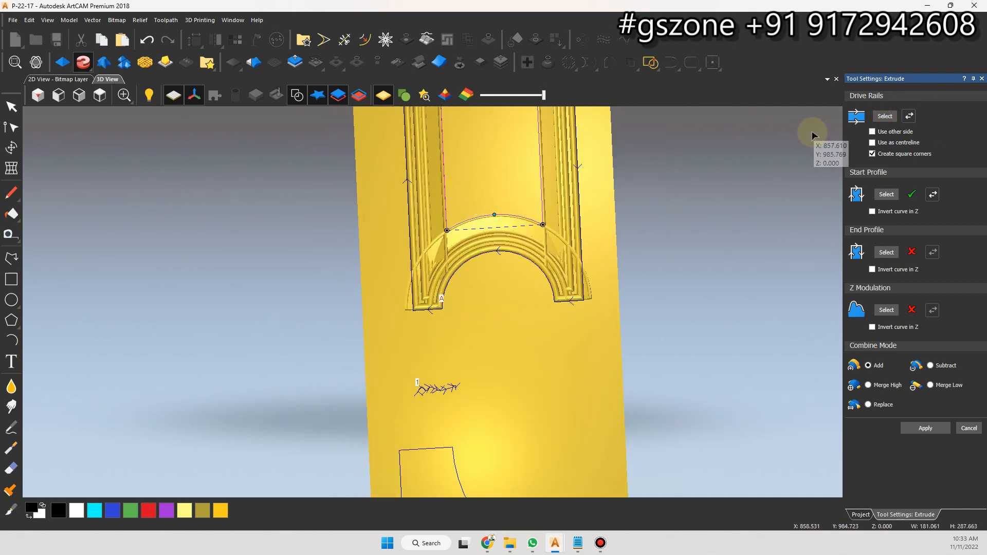
left_click(886, 117)
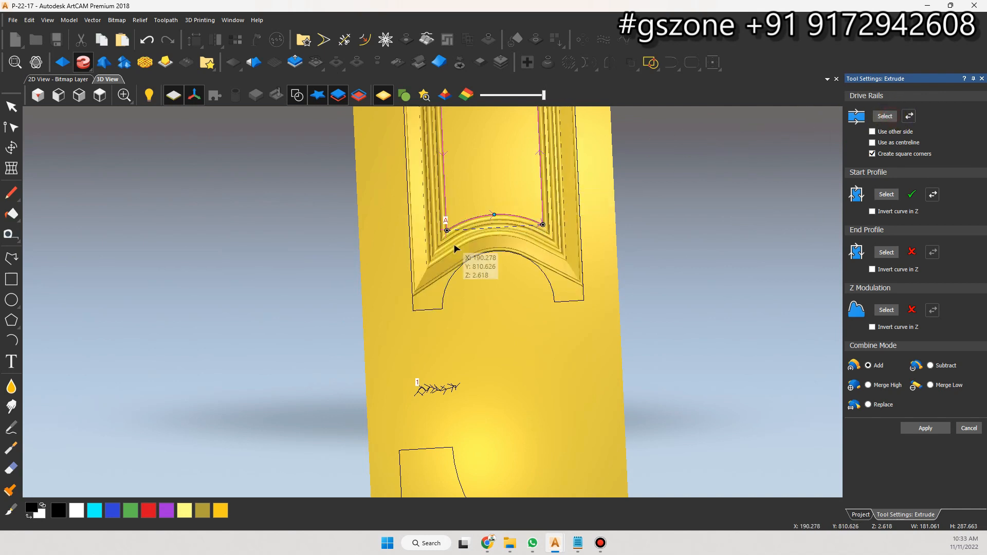
scroll(469, 261, "down", 3)
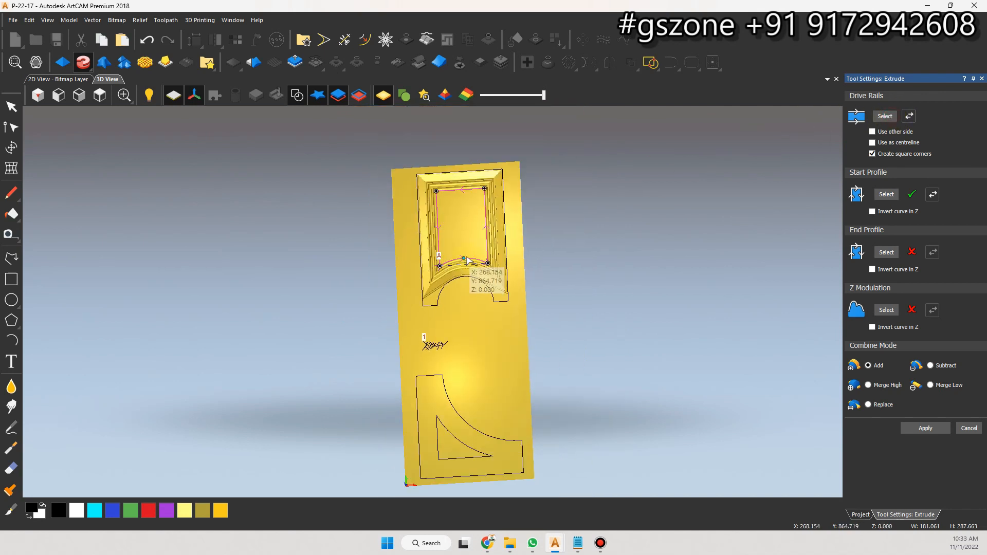
scroll(468, 261, "up", 2)
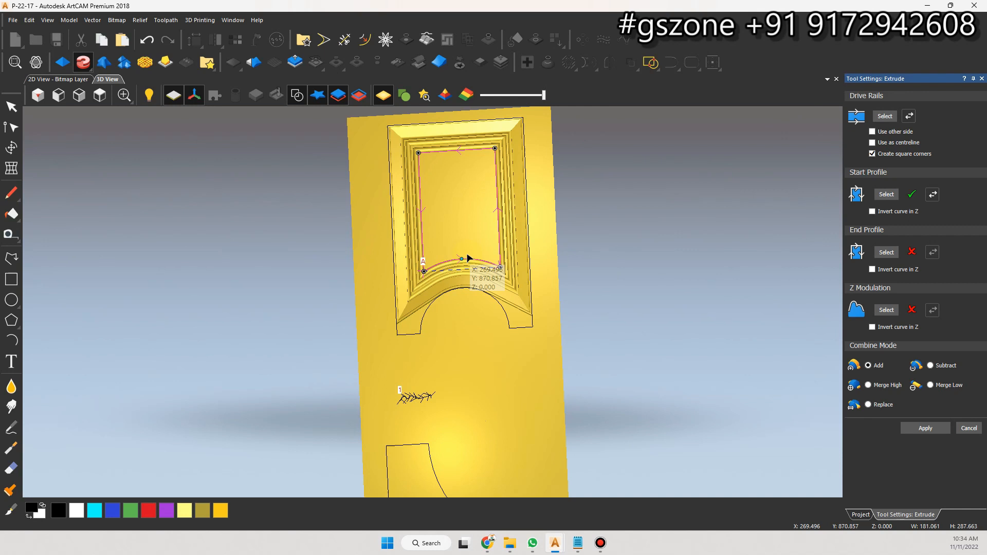
left_click(100, 95)
scroll(475, 233, "up", 1)
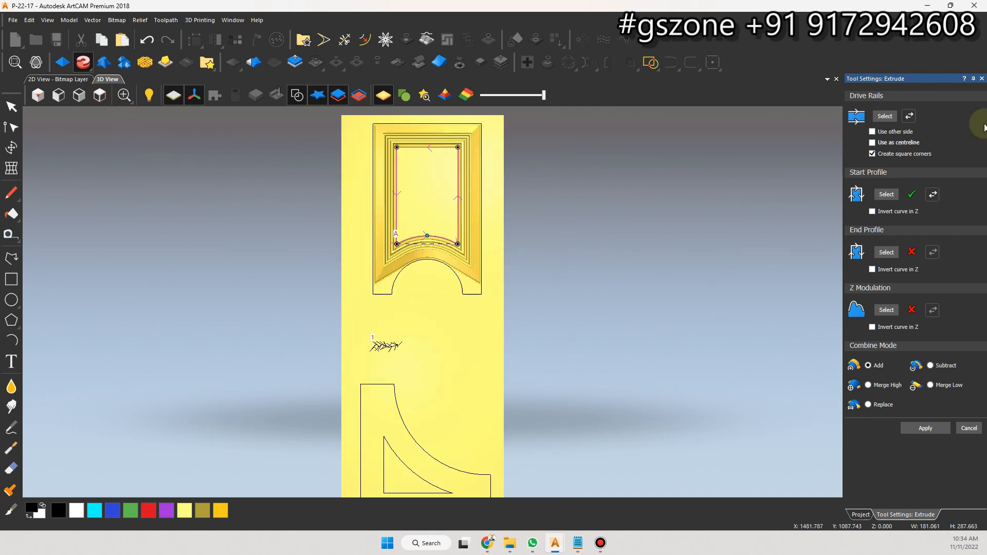
left_click(981, 79)
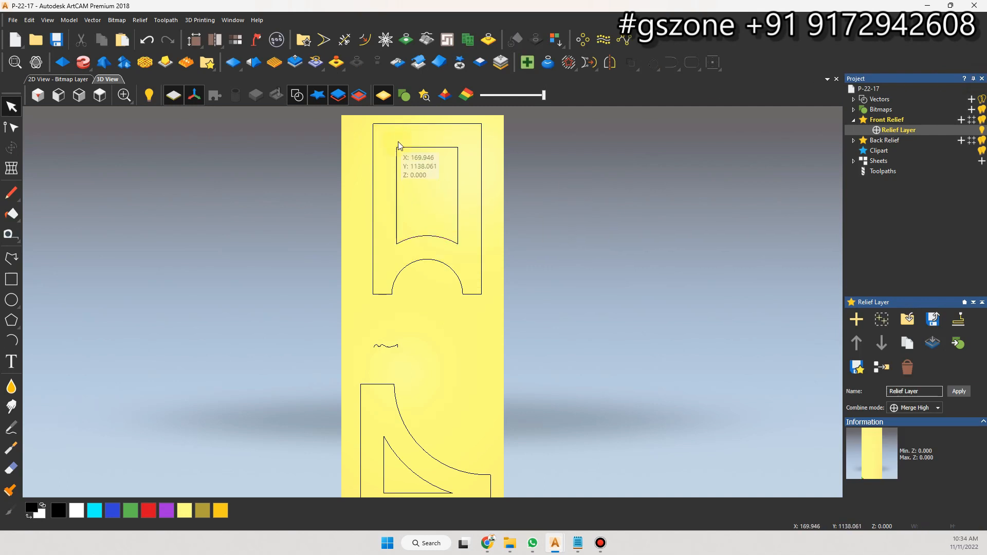
- Offset the upper shape's outer outline inwards by 35 mm with sharp corners, keeping the original vector
left_click(400, 125)
key("o")
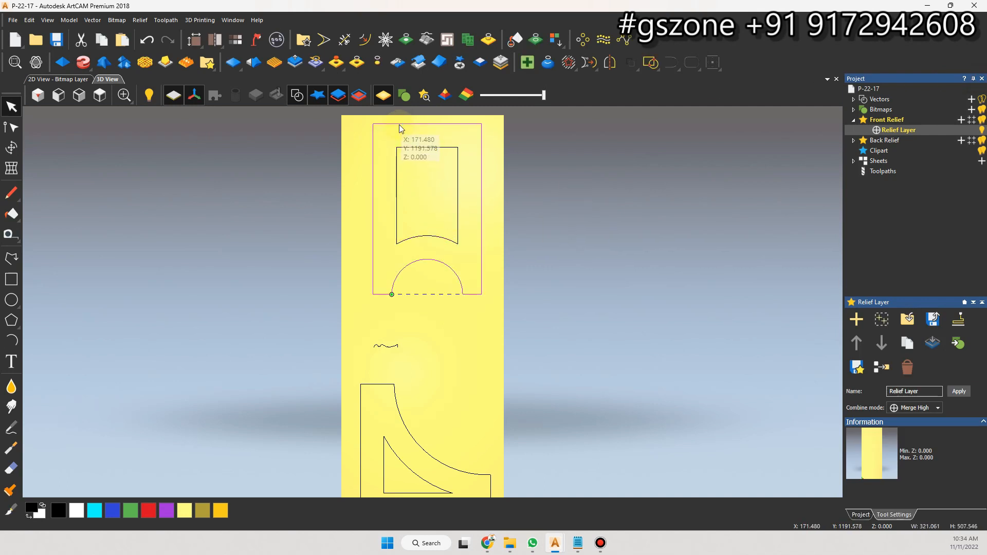
left_click_drag(913, 109, 858, 111)
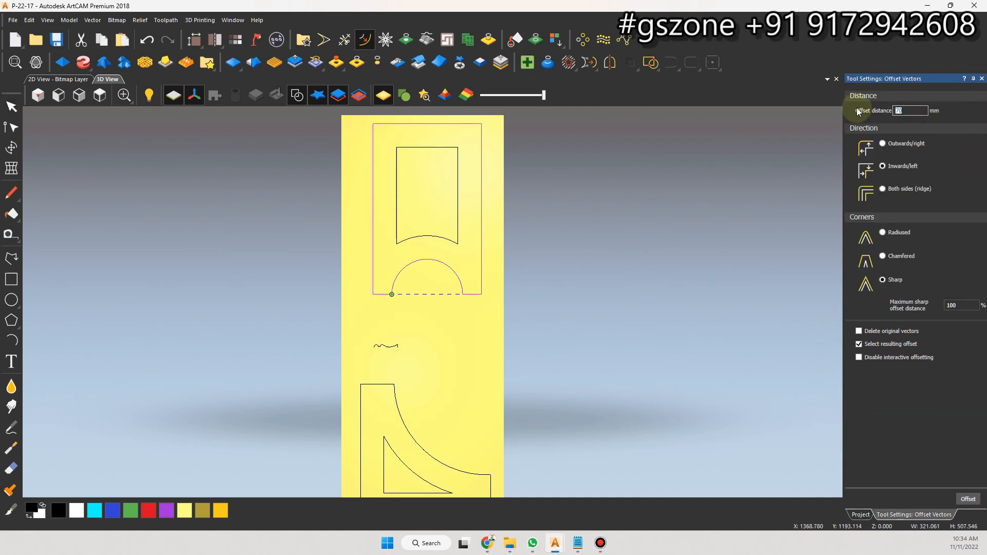
key("Return")
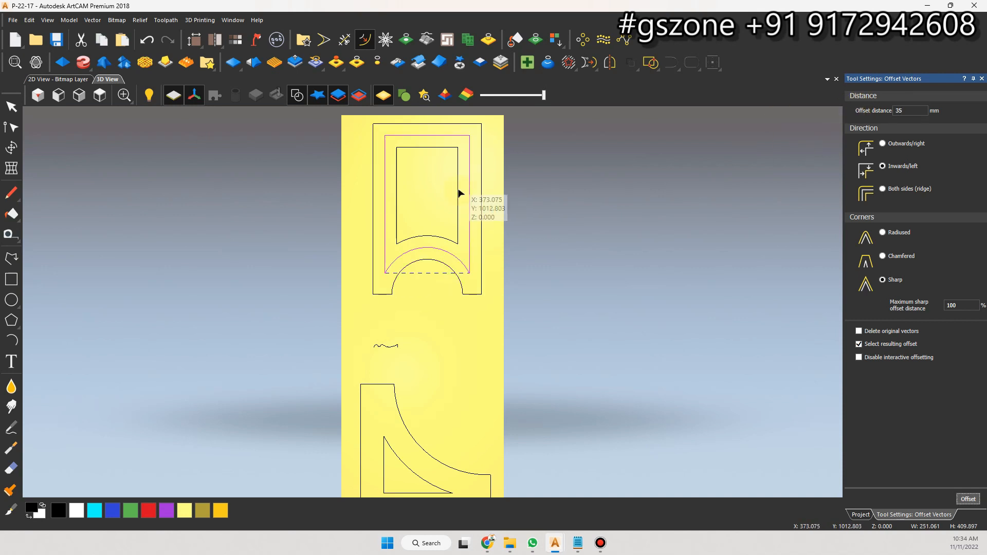
- Try extruding the wavy profile along the 35 mm offset as centreline with square corners, and discard the extrusion
left_click(84, 62)
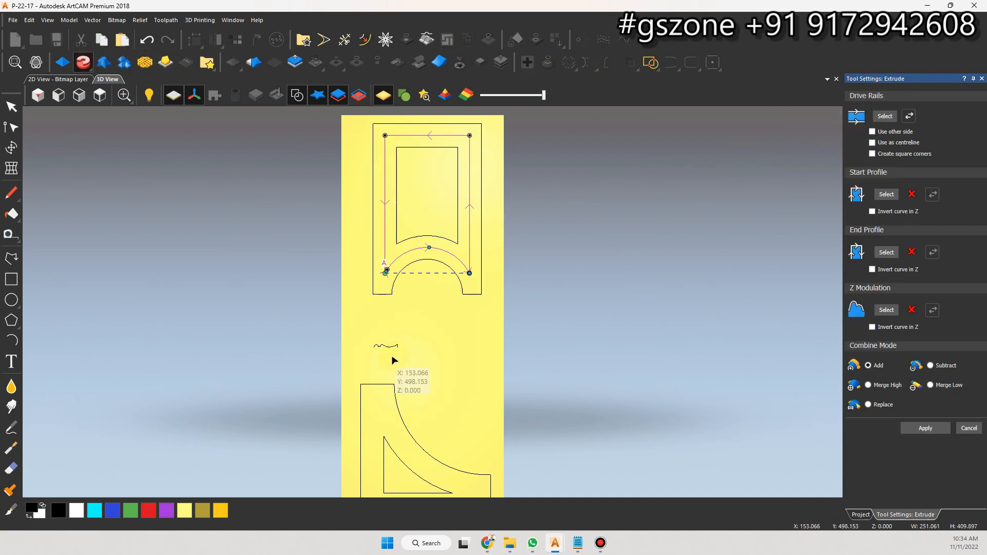
left_click(384, 346)
left_click(886, 193)
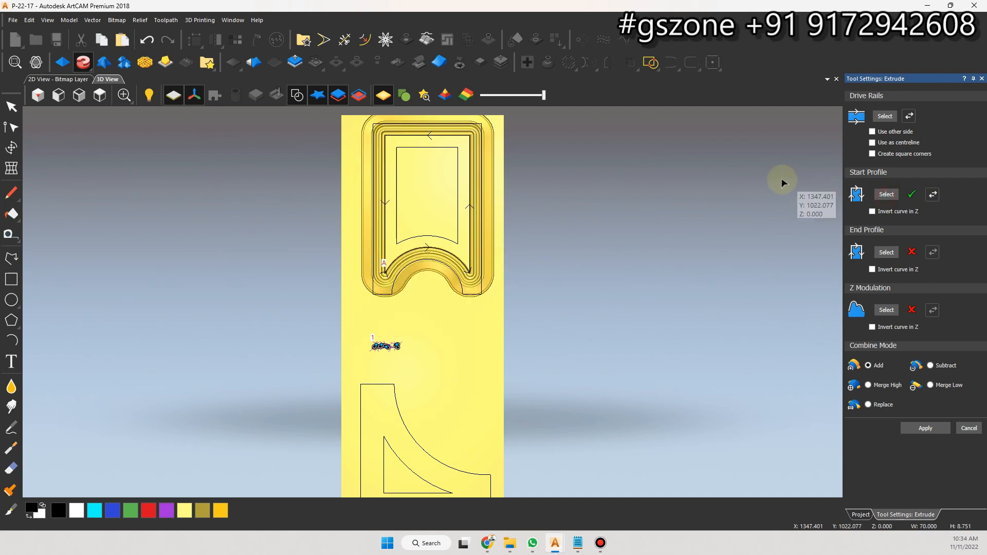
left_click(872, 143)
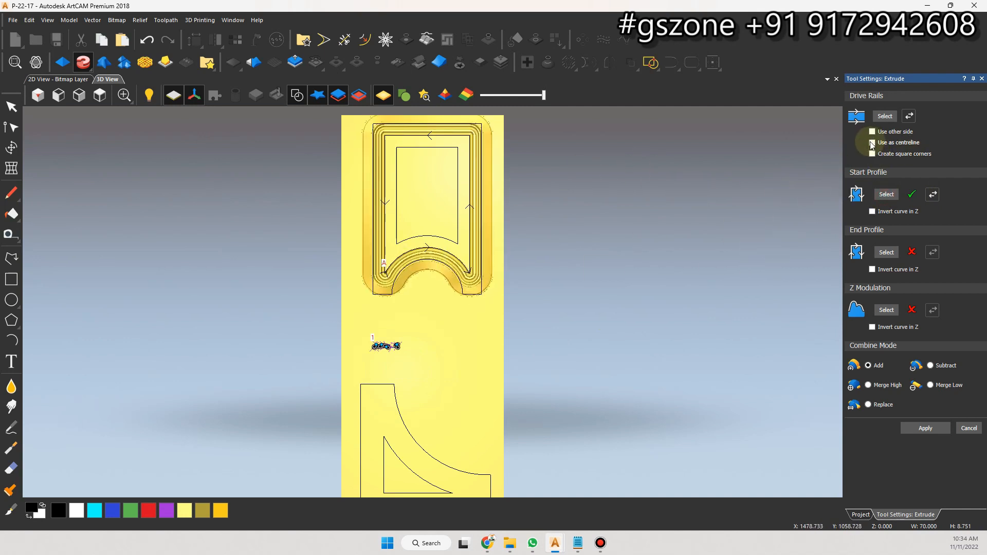
left_click(872, 155)
scroll(382, 264, "up", 2)
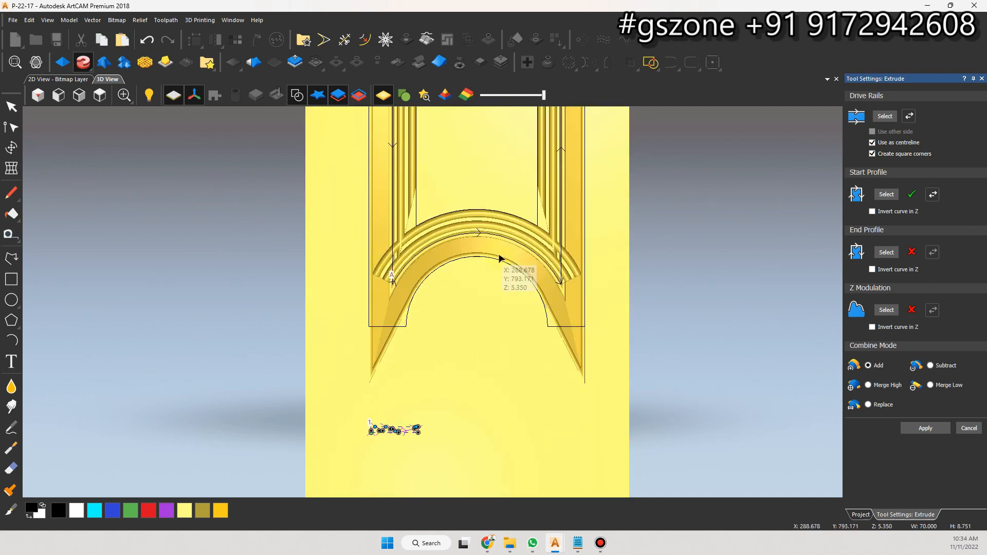
scroll(502, 259, "down", 2)
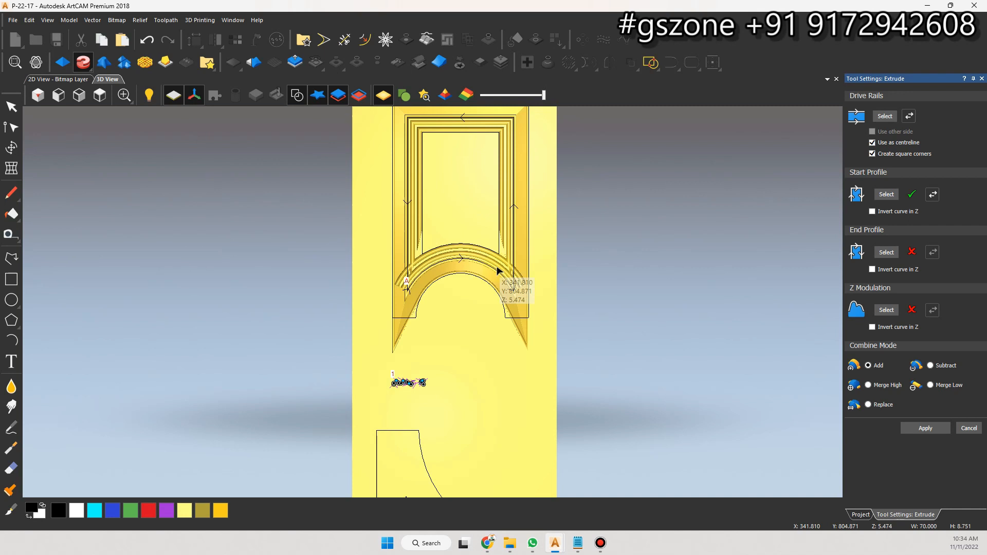
left_click(969, 428)
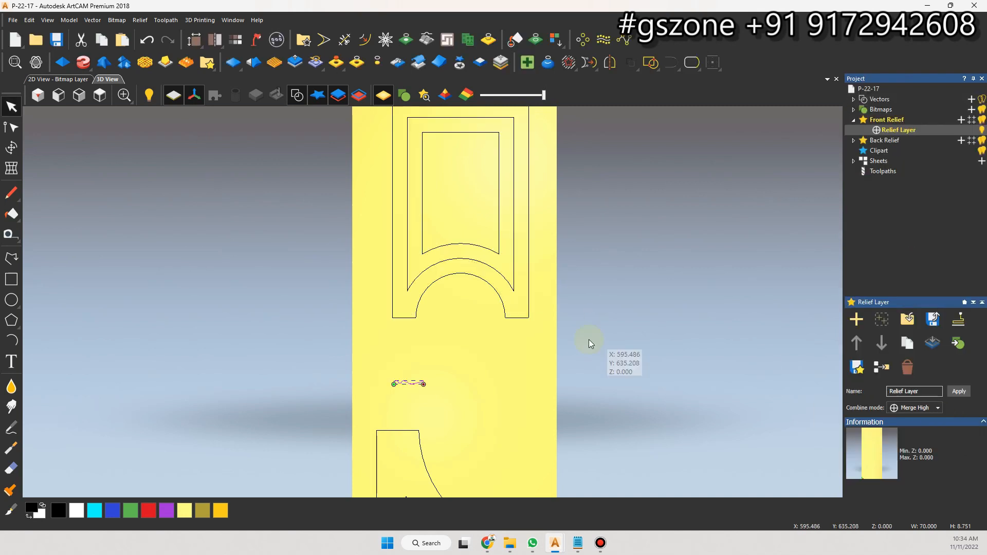
- Delete the 35 mm offset and both inner 70 mm offsets, keeping only the outer outlines and the wavy profile
left_click(429, 269)
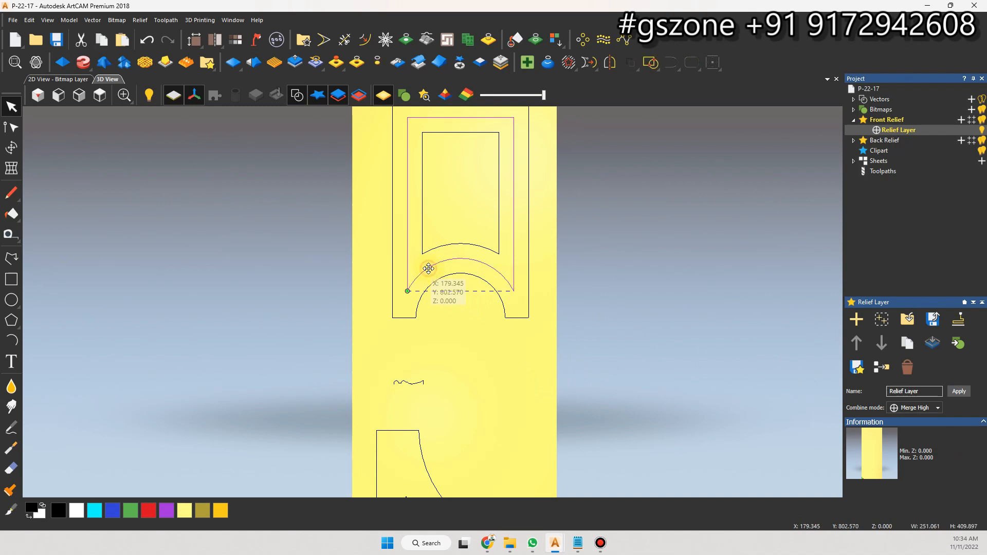
key("Delete")
scroll(468, 347, "down", 4)
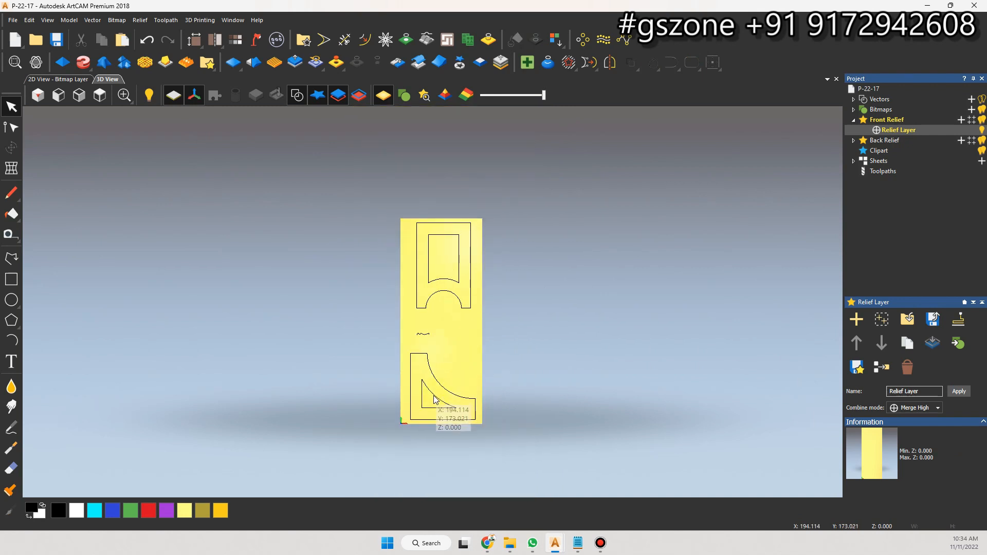
scroll(434, 397, "up", 2)
left_click(434, 398)
key("Delete")
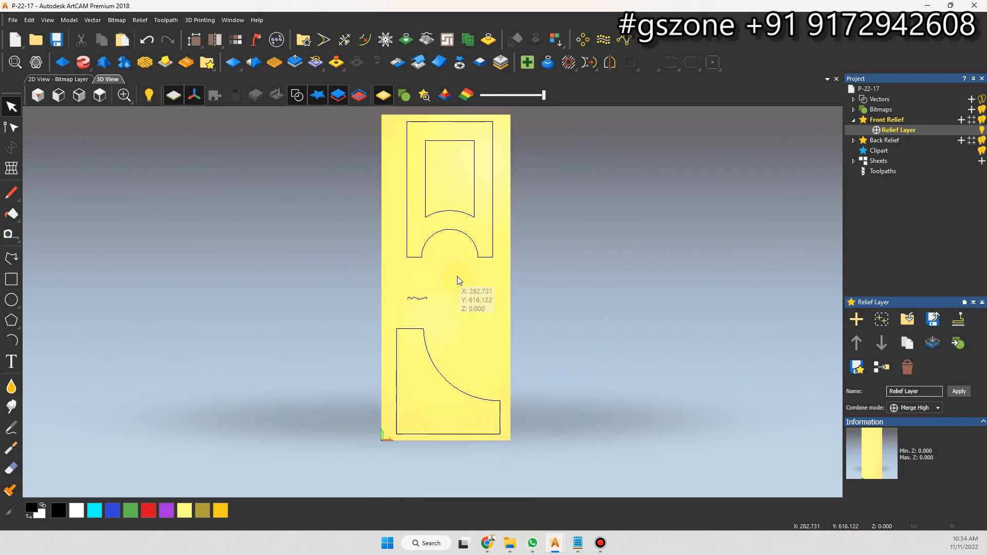
left_click(470, 218)
key("Delete")
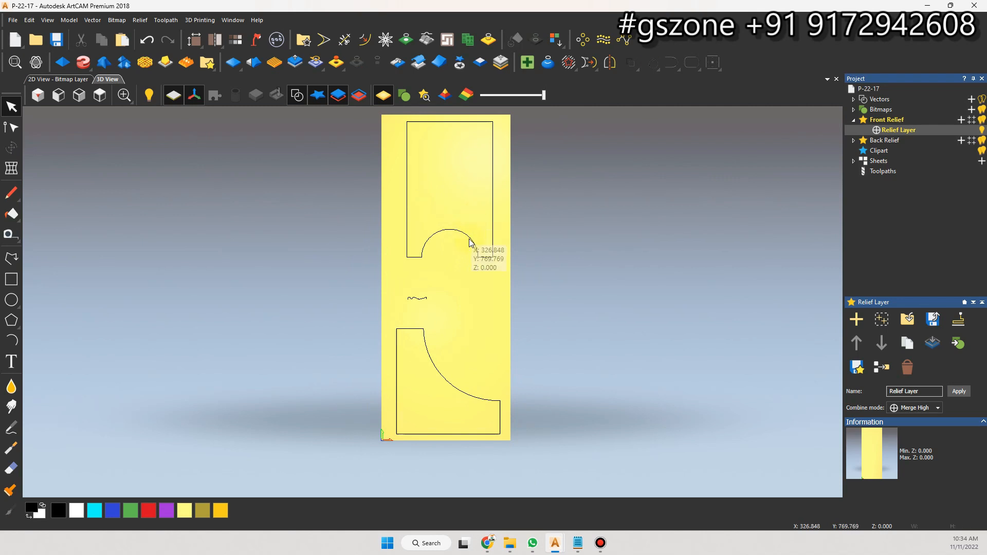
scroll(436, 219, "up", 2)
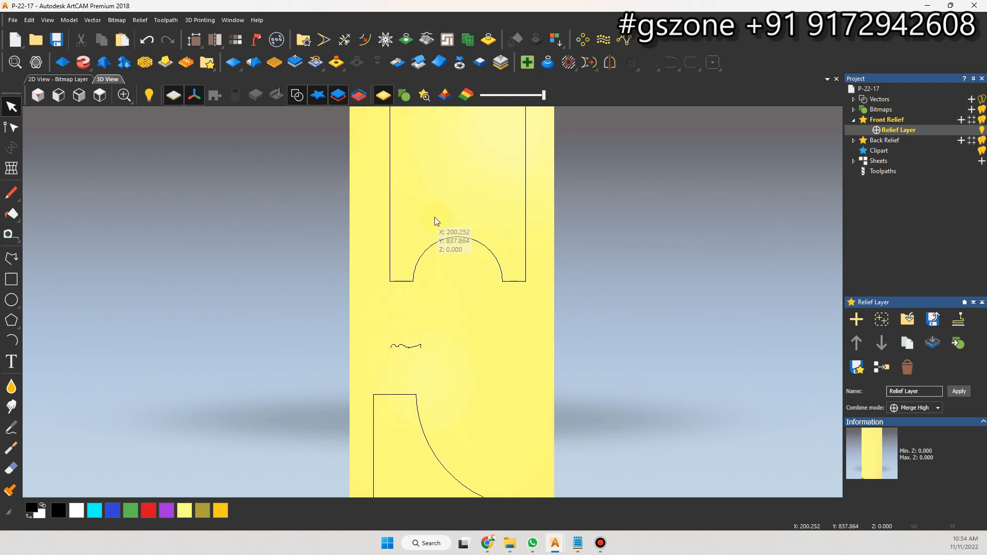
- Examine the corners and arc ends of both panel outlines, showing the lower outline's nodes for editing
scroll(414, 265, "up", 2)
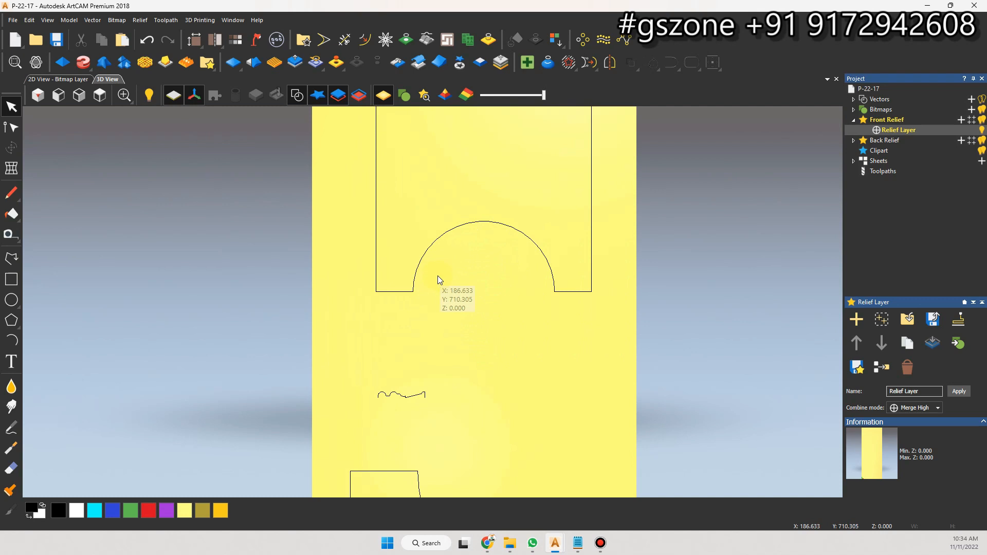
left_click(486, 223)
scroll(457, 249, "down", 2)
scroll(467, 346, "down", 2)
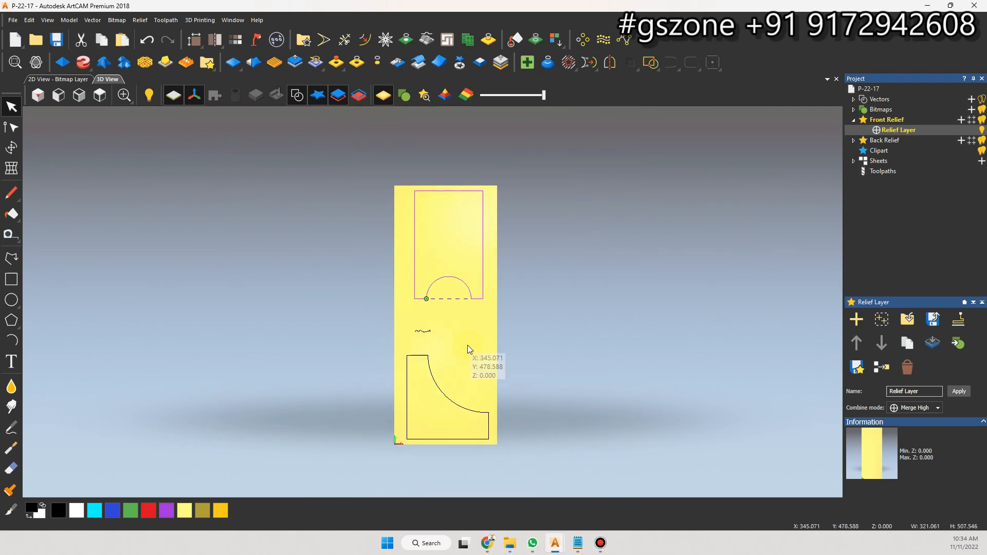
scroll(459, 359, "up", 2)
scroll(411, 383, "up", 1)
left_click(411, 383)
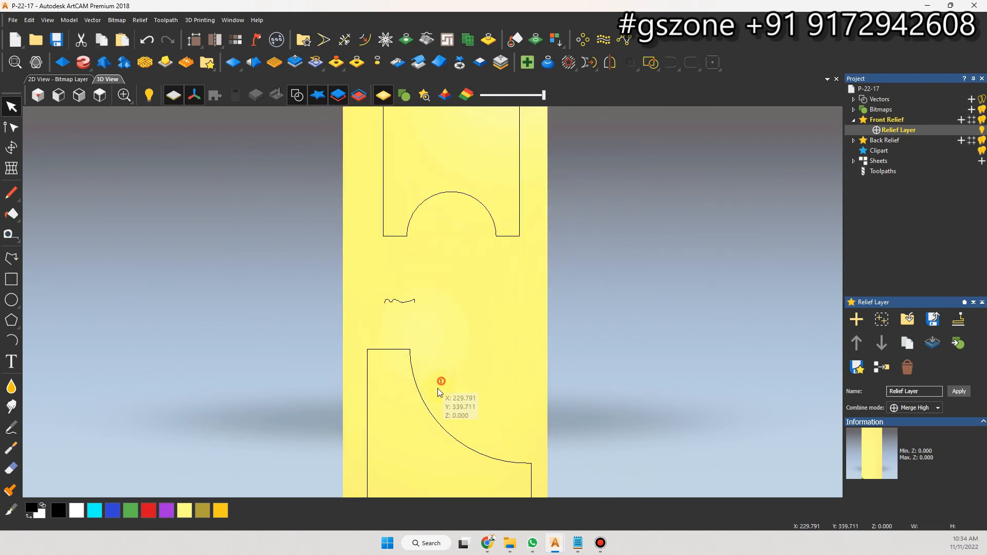
key("n")
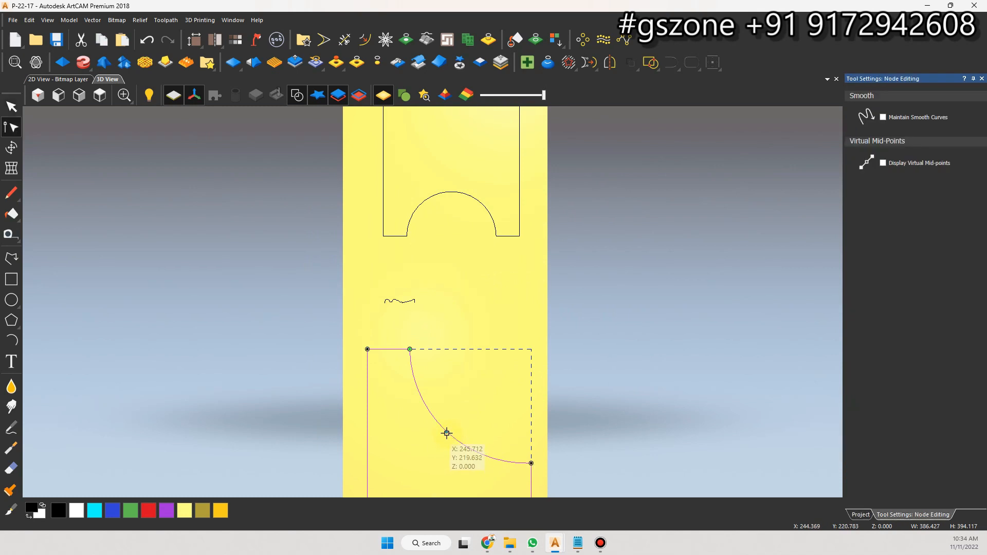
left_click(597, 325)
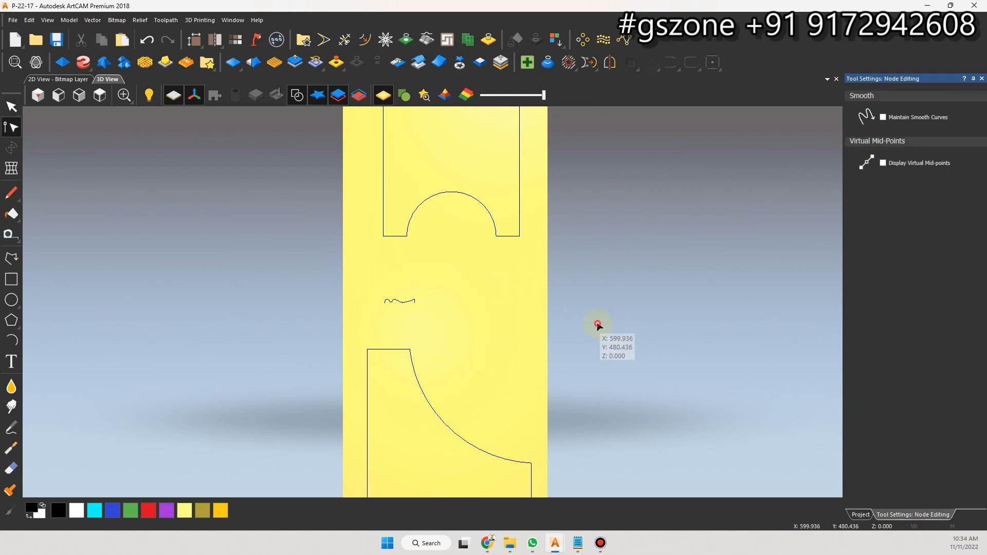
scroll(595, 323, "down", 3)
scroll(458, 264, "up", 2)
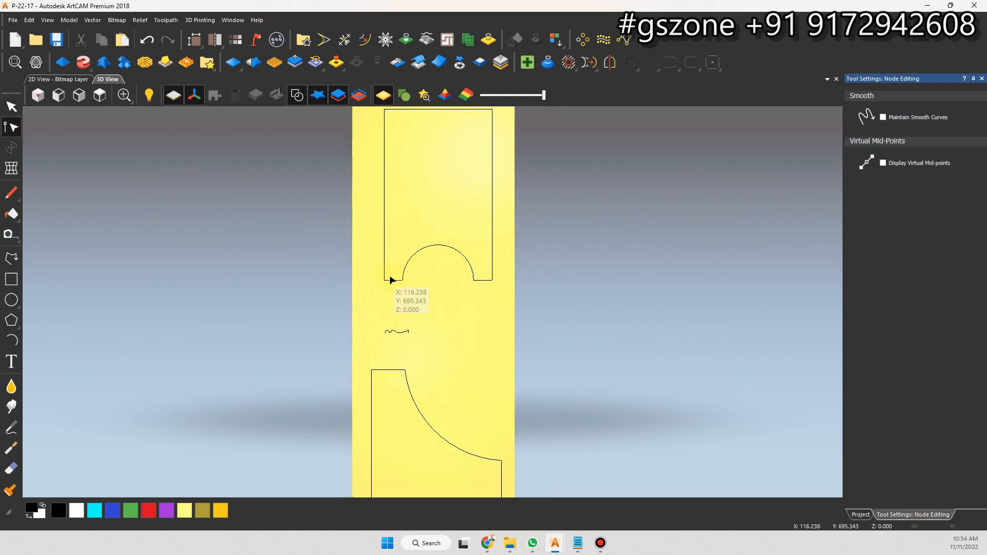
scroll(487, 279, "down", 2)
scroll(458, 330, "up", 2)
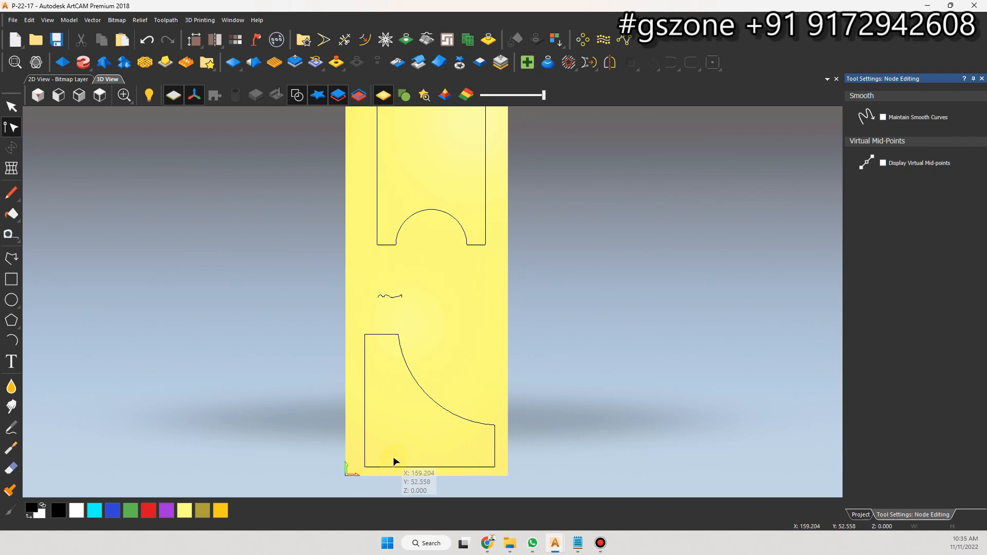
scroll(401, 308, "down", 2)
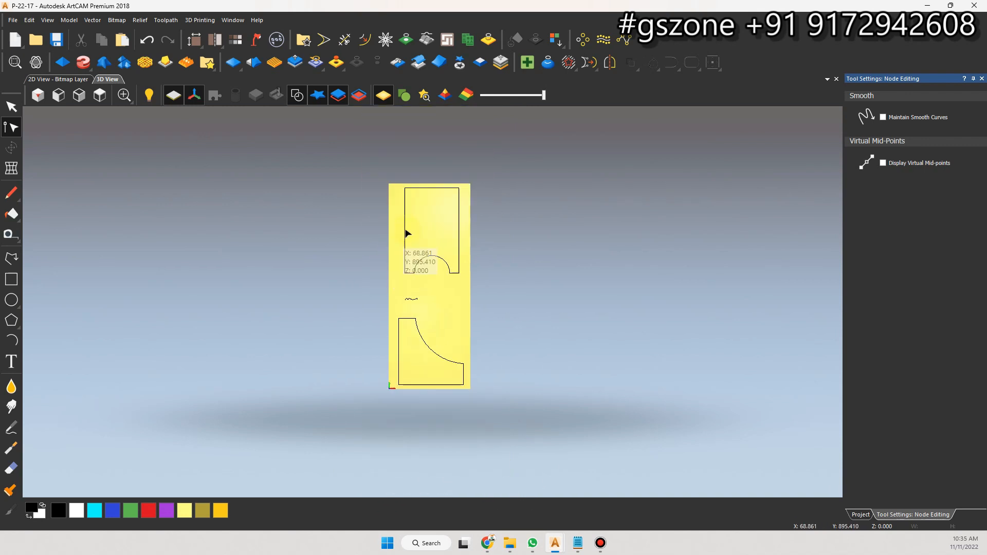
scroll(409, 237, "up", 1)
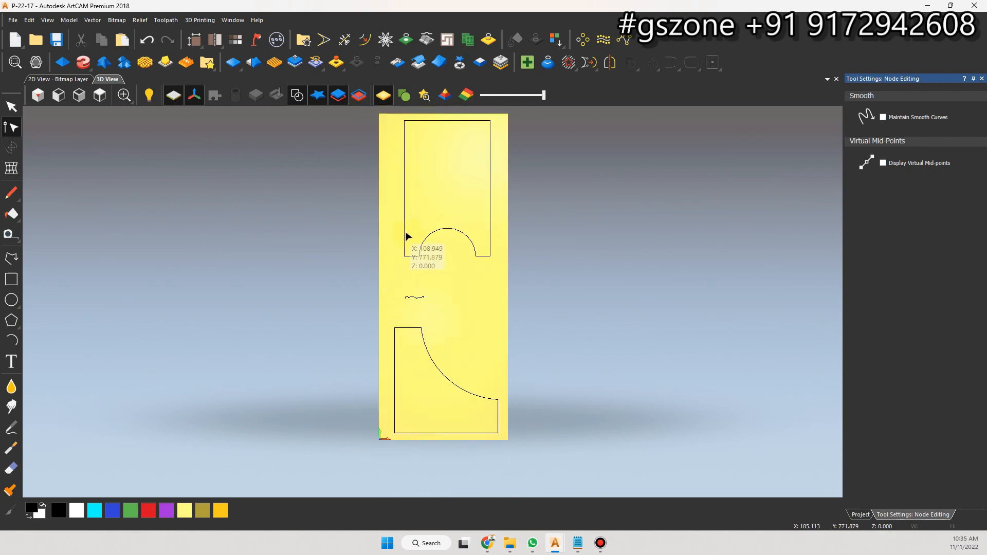
scroll(412, 330, "up", 2)
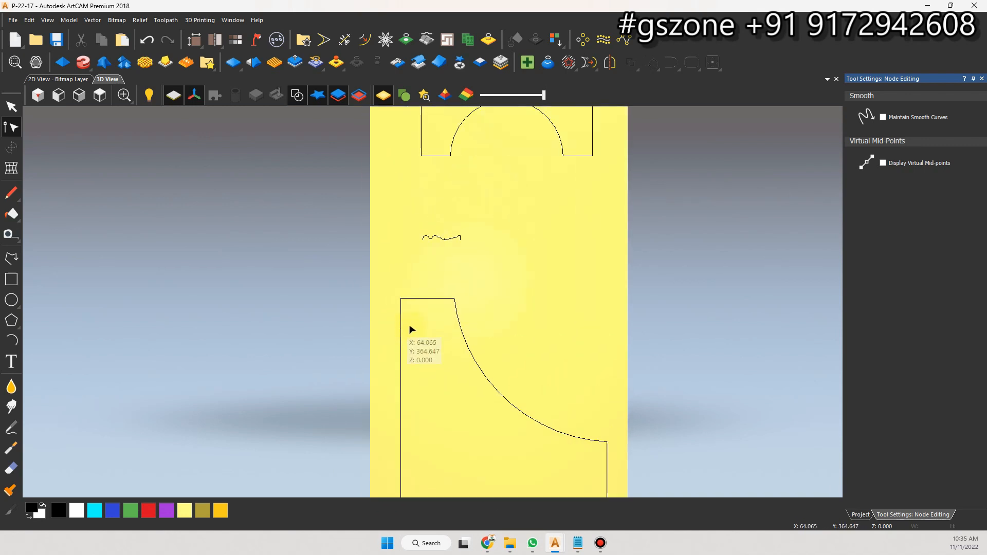
- Cut both panel outlines at the ends of their arcs, making each arc a separate vector, and finish node editing
left_click(437, 299)
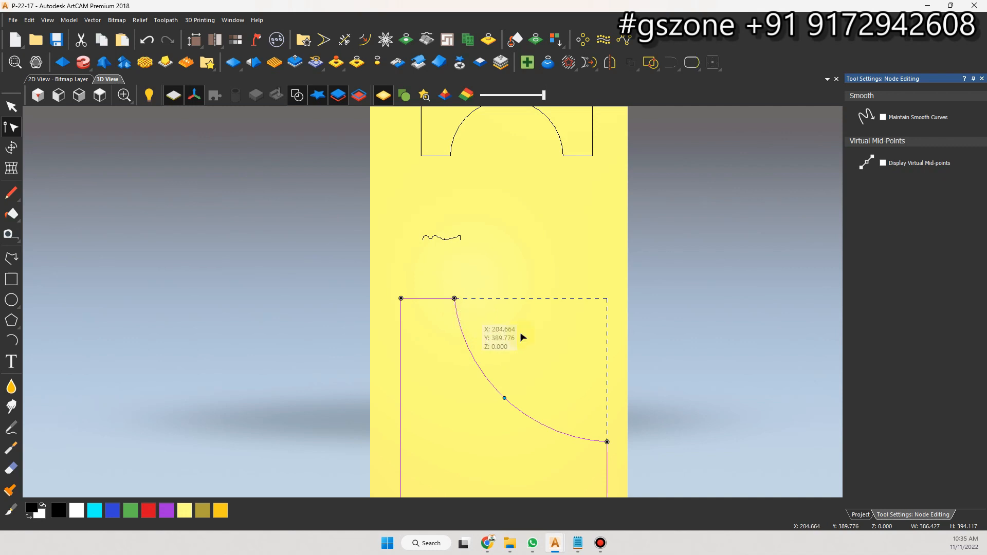
scroll(606, 441, "down", 3)
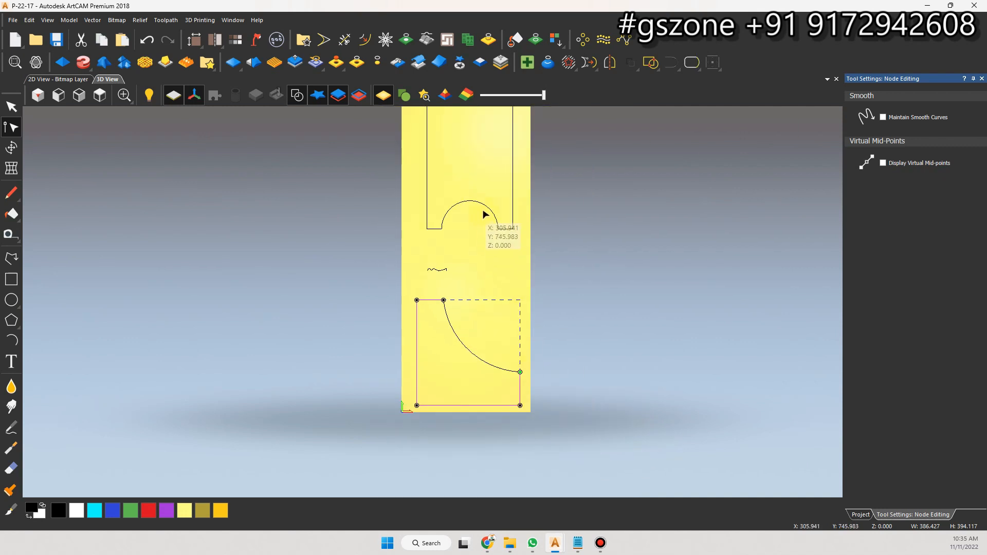
left_click(484, 210)
scroll(445, 232, "up", 1)
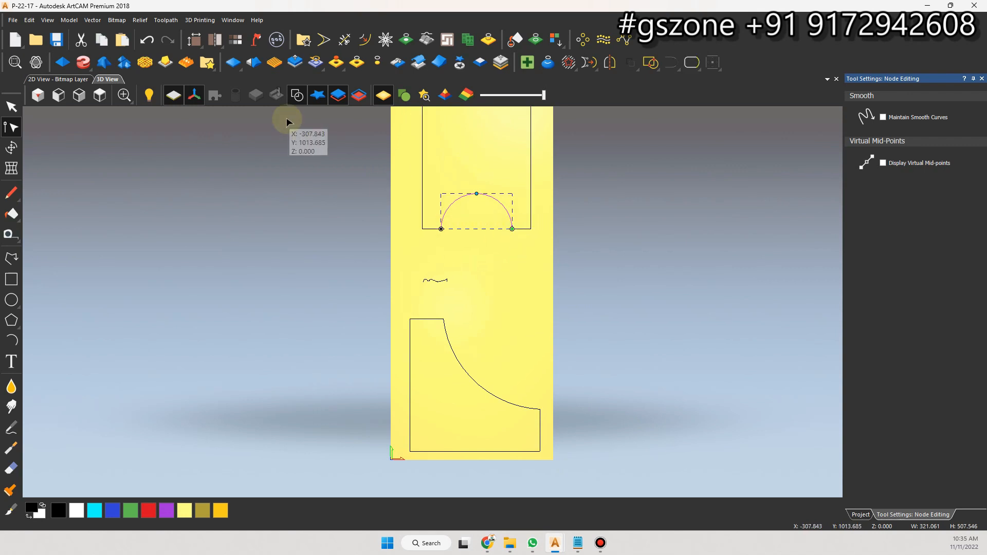
left_click(11, 107)
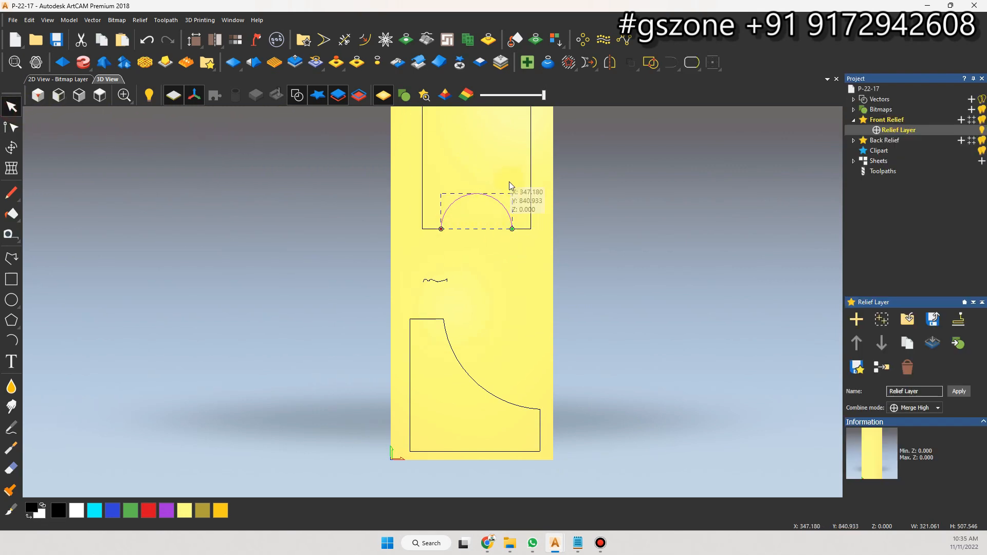
- Extrude the wavy profile along the lower panel's straight sides, using the Add combine mode
scroll(521, 284, "up", 4)
scroll(524, 288, "down", 2)
scroll(490, 283, "down", 5)
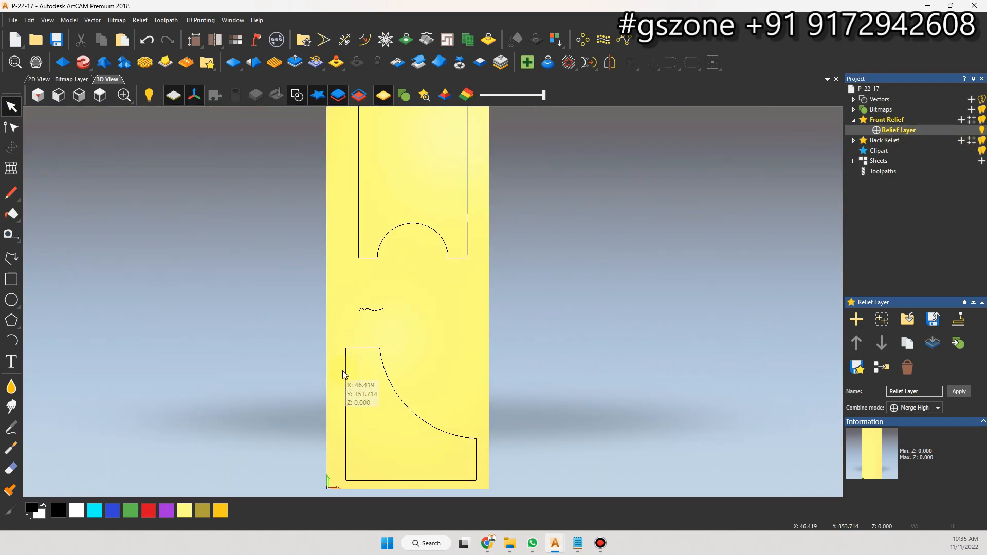
scroll(362, 373, "up", 2)
left_click_drag(362, 373, 326, 384)
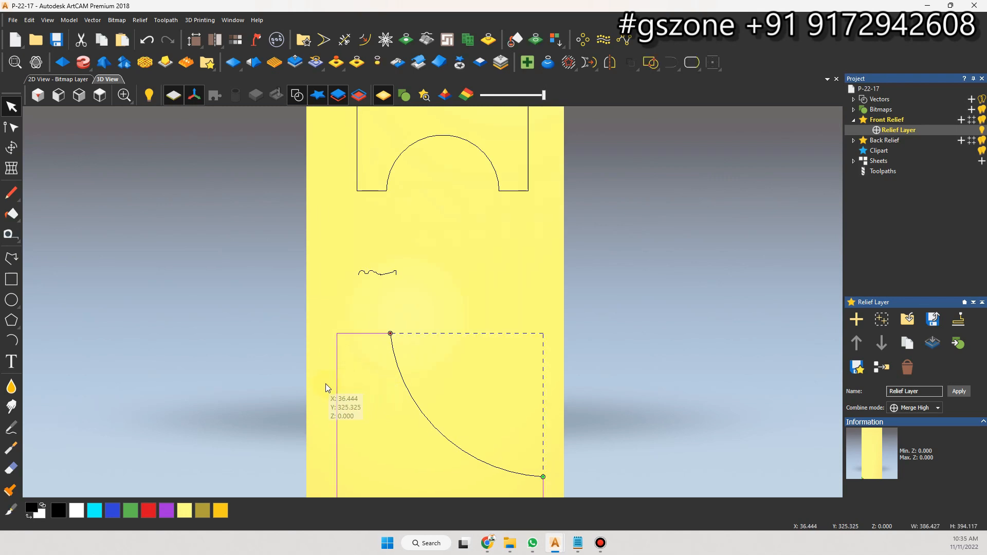
left_click(83, 63)
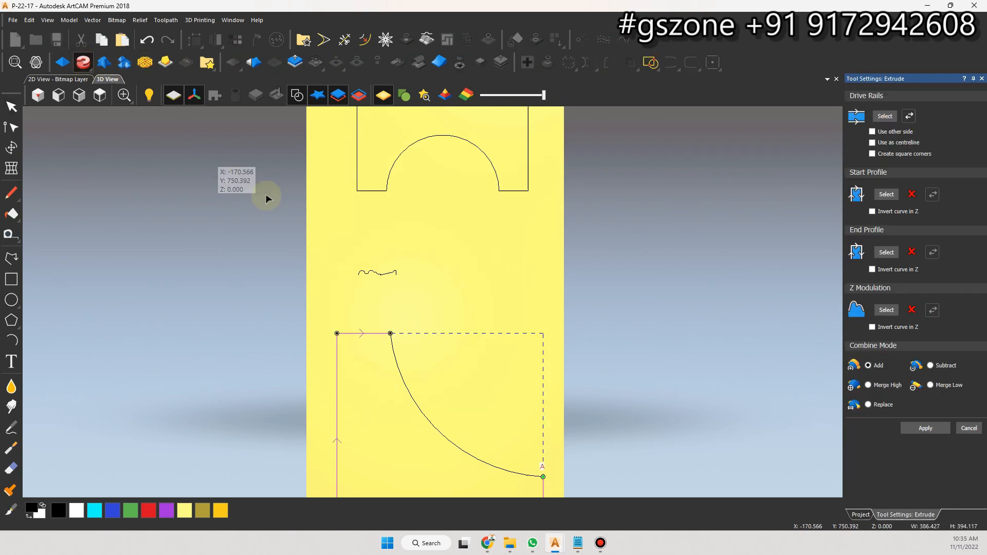
left_click(381, 276)
left_click(886, 194)
scroll(421, 315, "down", 3)
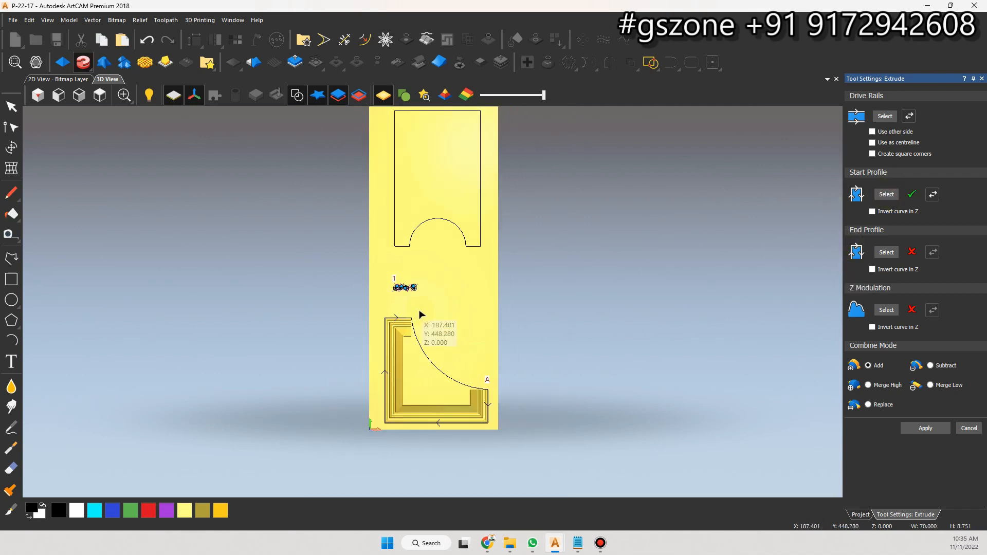
scroll(432, 389, "up", 3)
scroll(378, 418, "up", 3)
left_click_drag(416, 422, 436, 369)
scroll(448, 355, "down", 5)
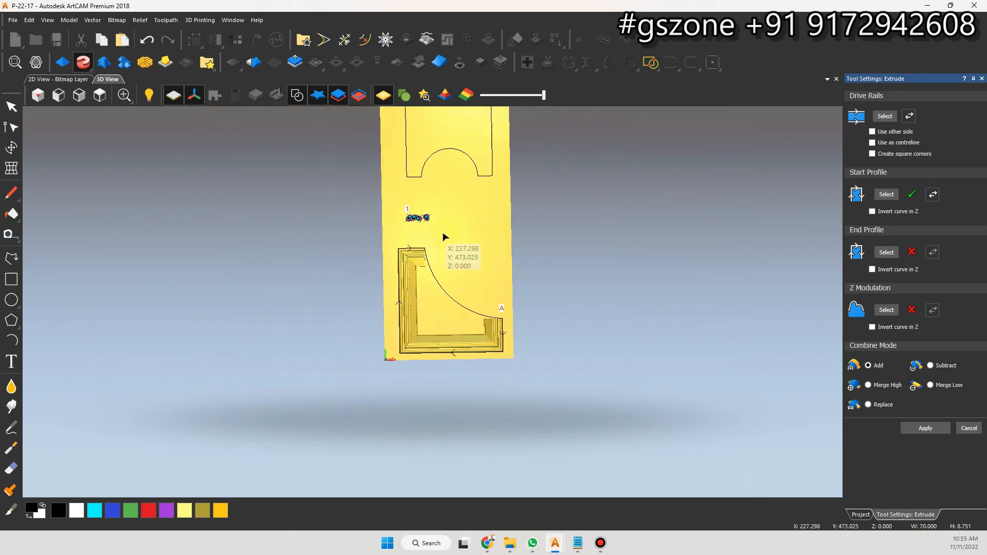
left_click(930, 424)
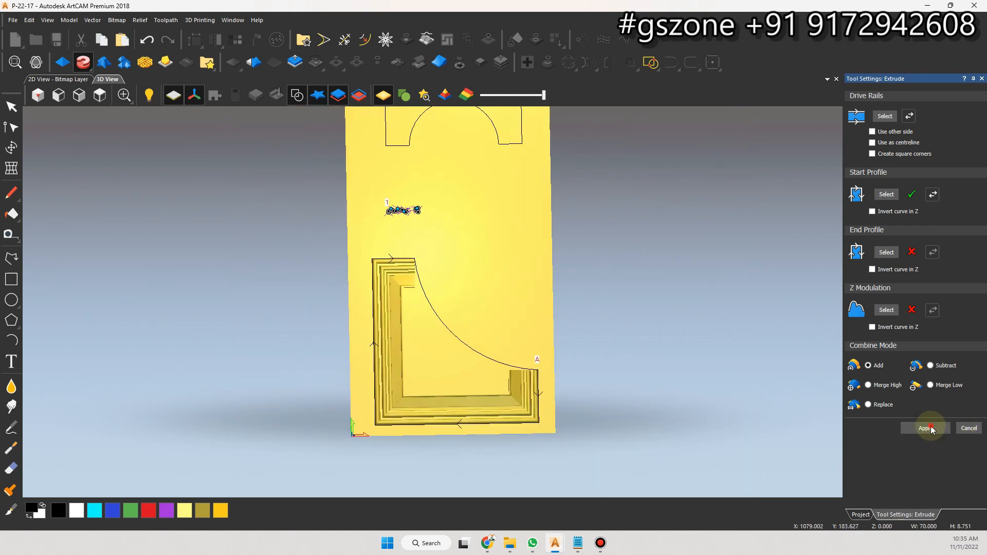
- Extrude the same wavy profile along the upper panel's straight sides in Add mode, and finish the Extrude command
scroll(447, 283, "down", 4)
scroll(455, 272, "up", 2)
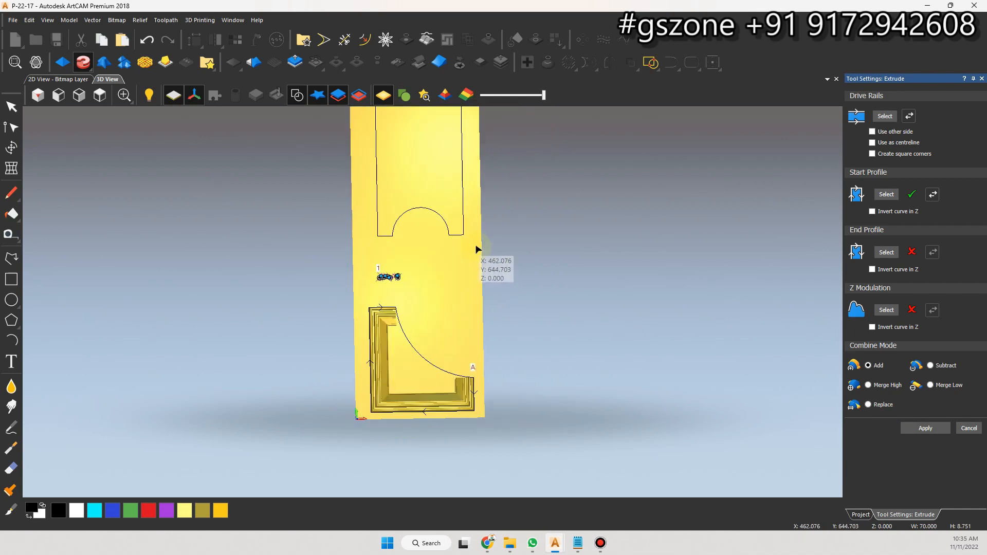
left_click(462, 215)
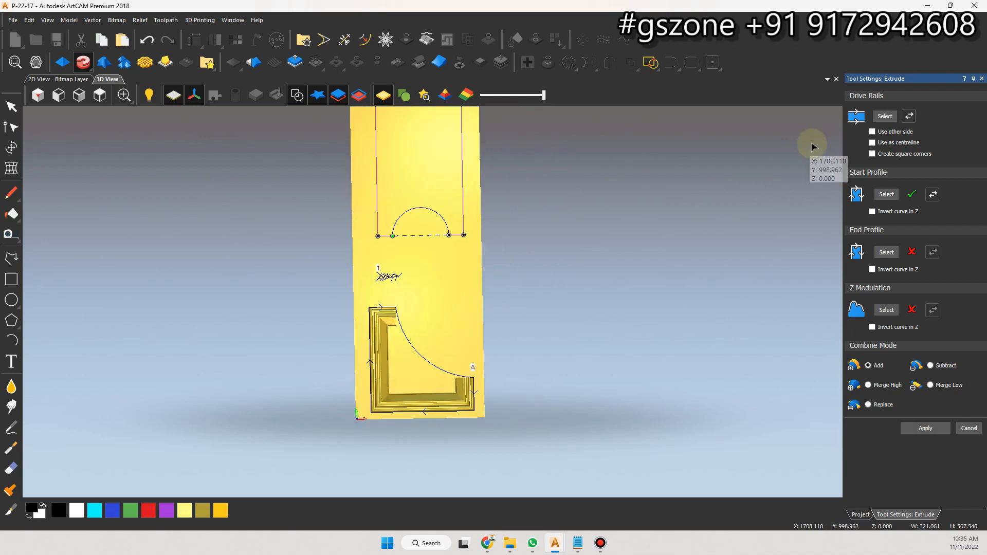
left_click(884, 117)
scroll(381, 268, "up", 5)
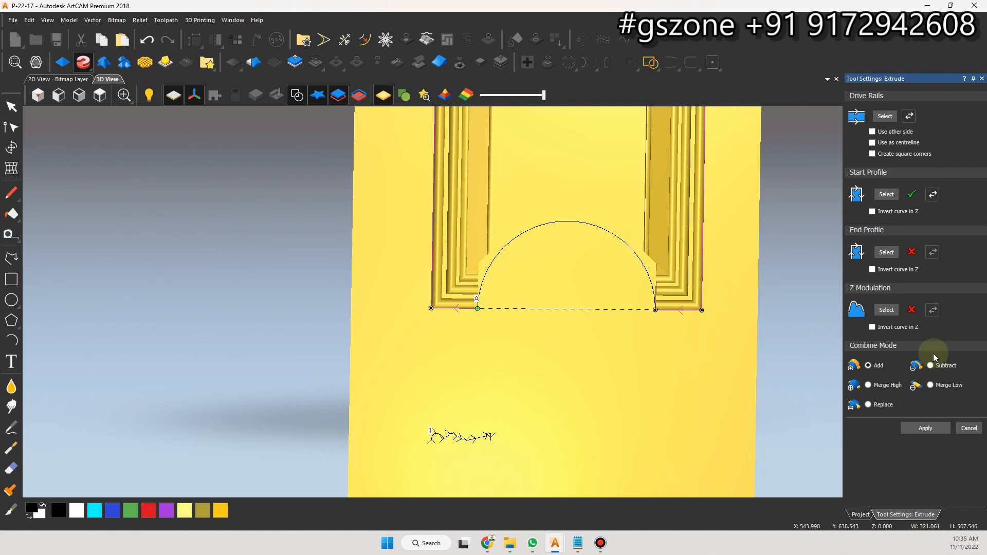
left_click(926, 429)
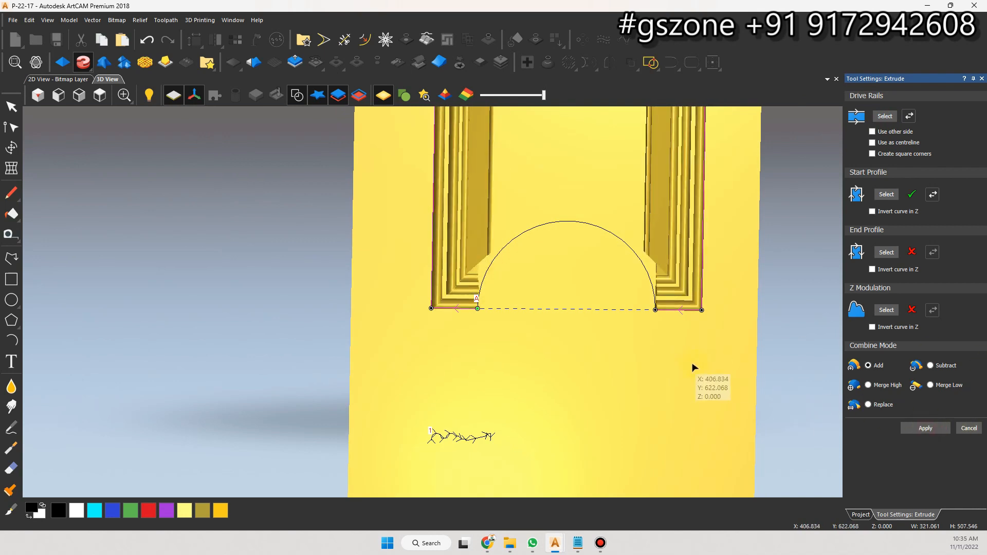
left_click(966, 429)
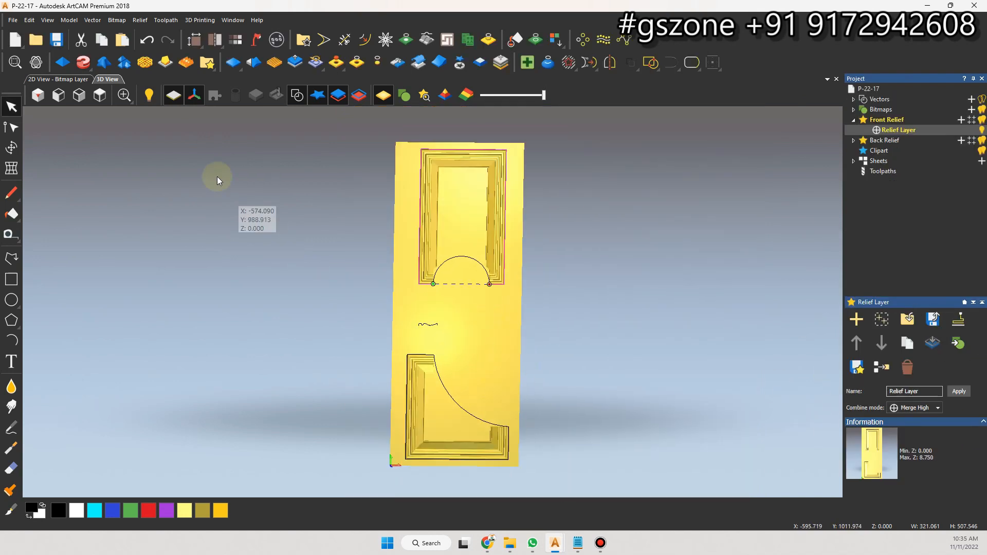
- View the relief from above and add a new layer to the front relief
left_click(100, 96)
scroll(388, 332, "up", 2)
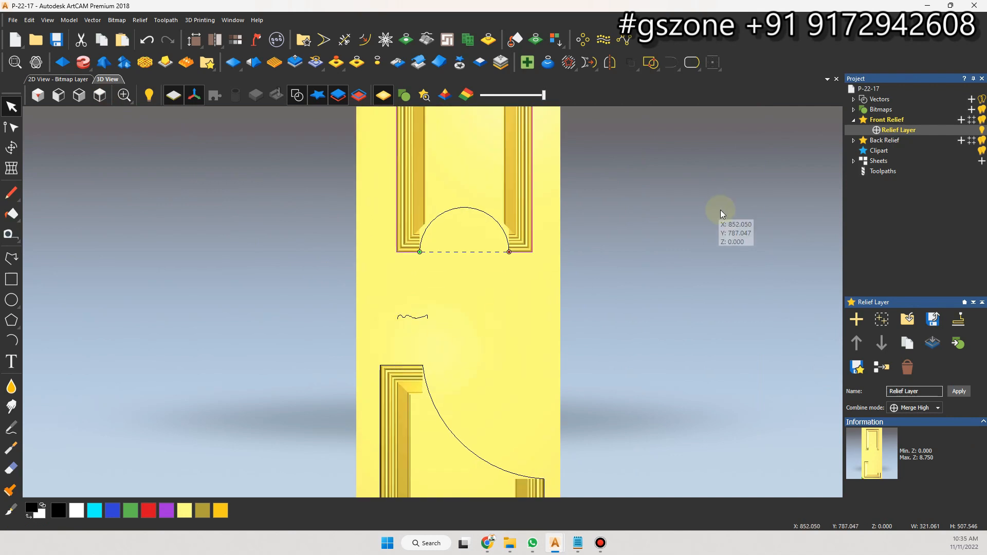
left_click(960, 120)
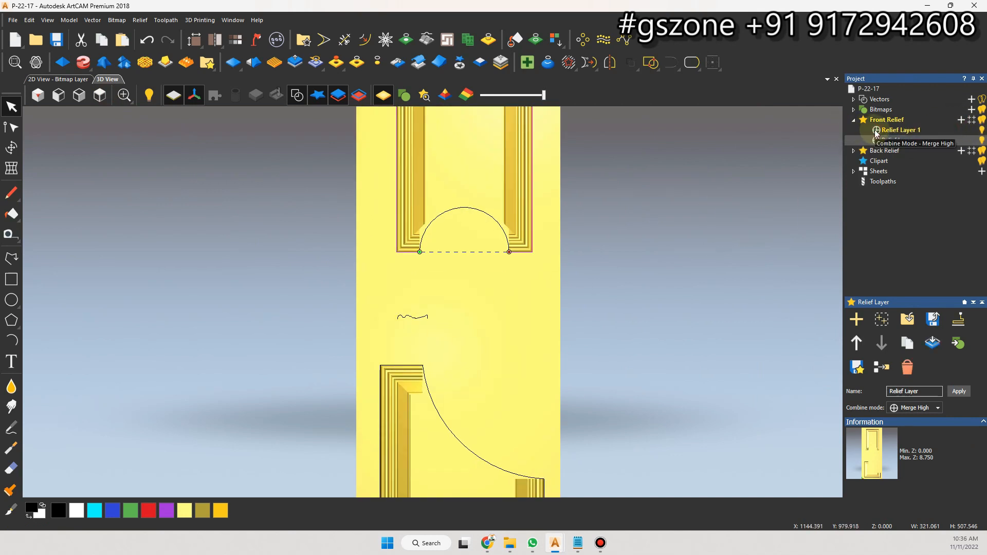
- Extrude the wavy profile along the lower panel's arc on the new relief layer in Add mode, checking how it meets the straight mouldings
scroll(454, 322, "down", 3)
scroll(435, 390, "up", 3)
left_click_drag(464, 327, 443, 352)
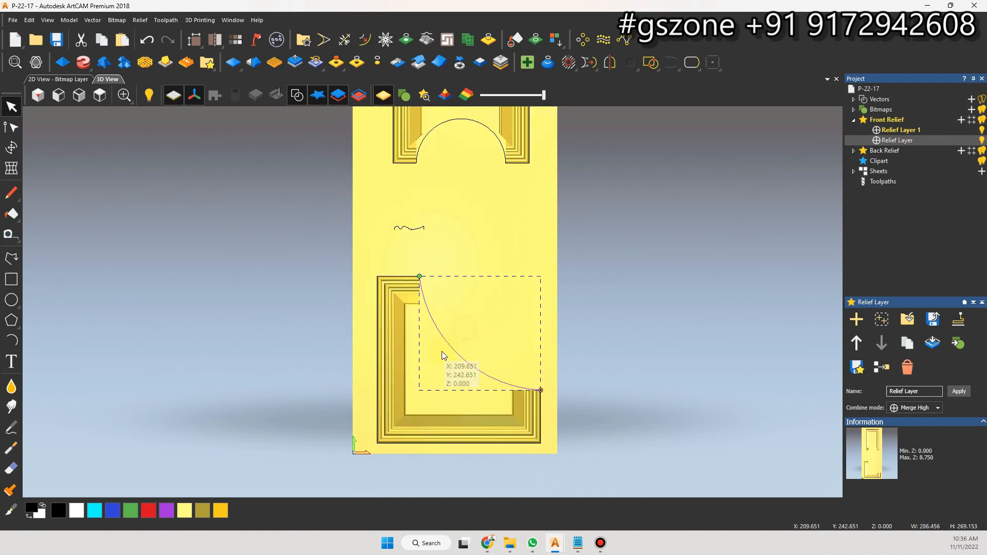
left_click(83, 62)
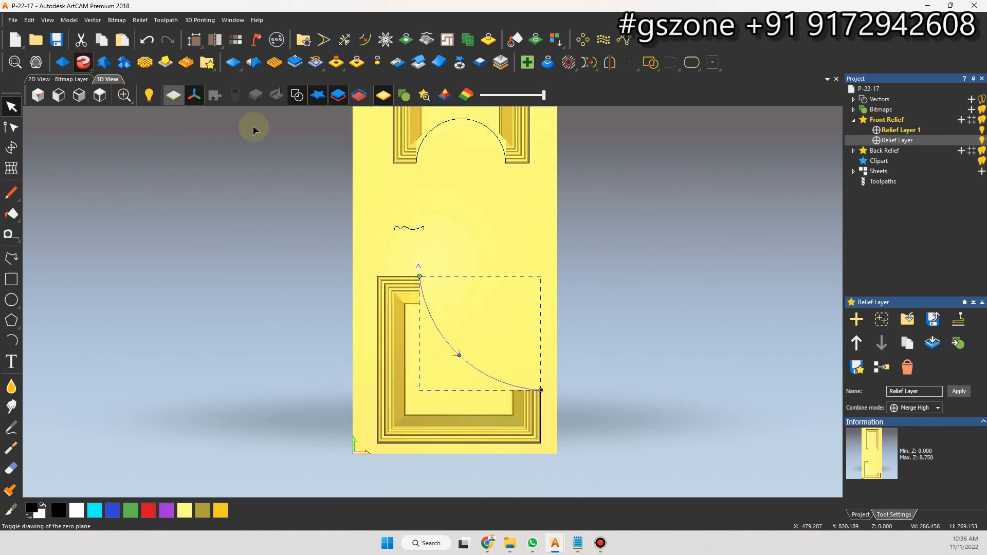
left_click(412, 229)
left_click(885, 195)
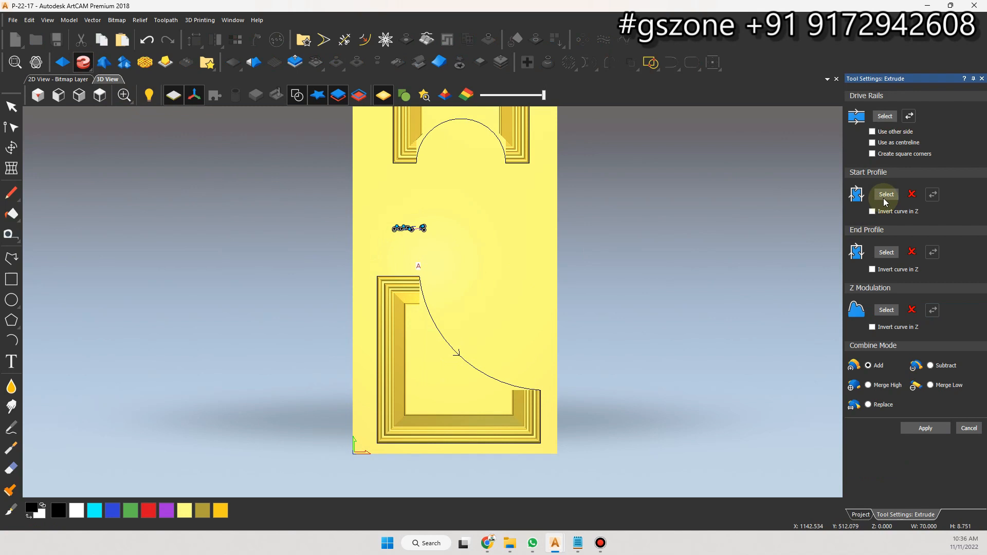
scroll(425, 360, "up", 3)
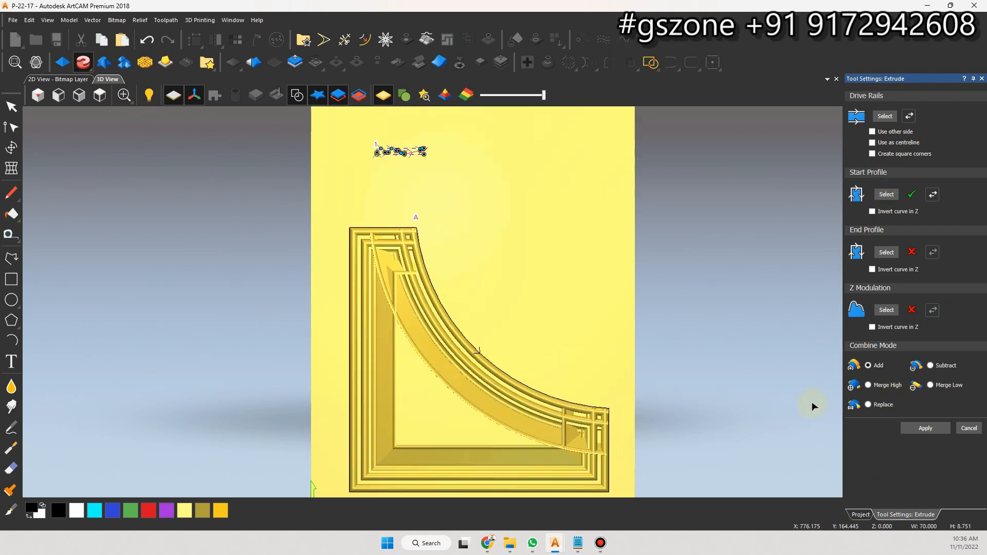
scroll(591, 466, "up", 4)
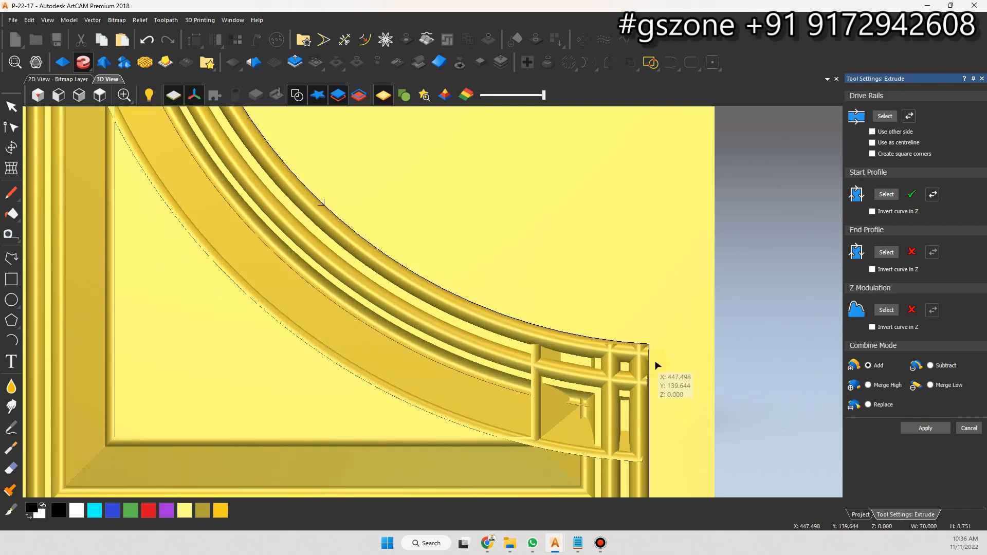
scroll(656, 365, "down", 4)
scroll(267, 161, "up", 4)
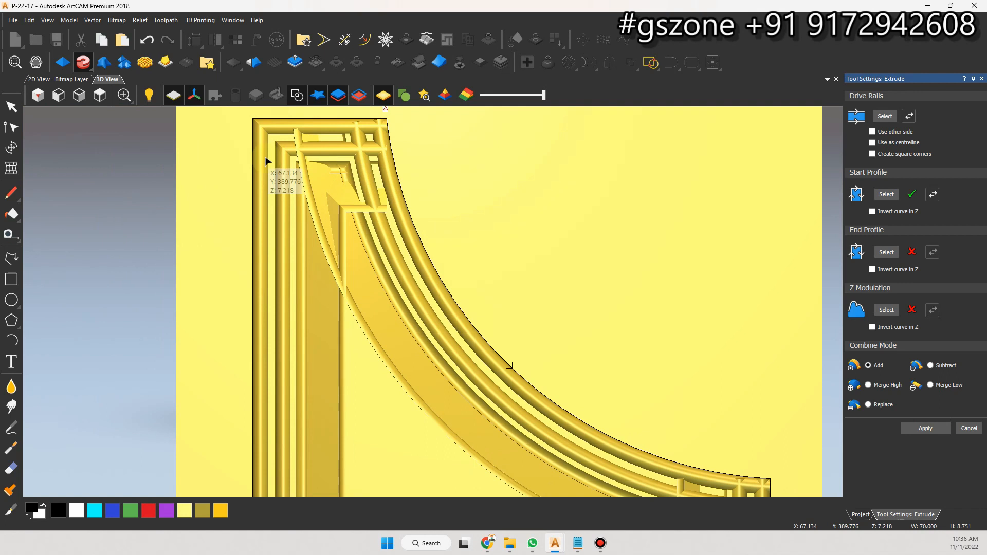
scroll(266, 162, "down", 4)
scroll(408, 214, "up", 2)
scroll(507, 379, "up", 3)
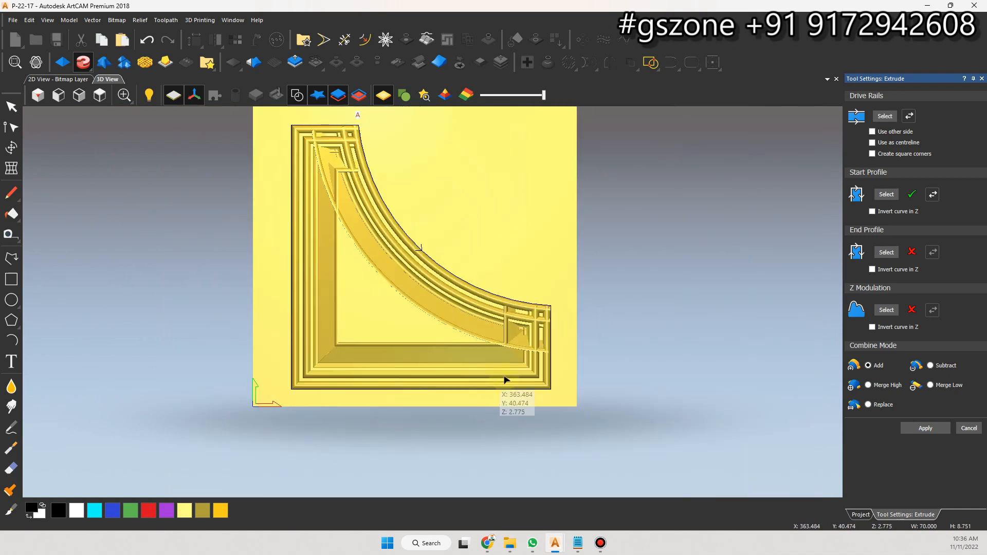
left_click(944, 423)
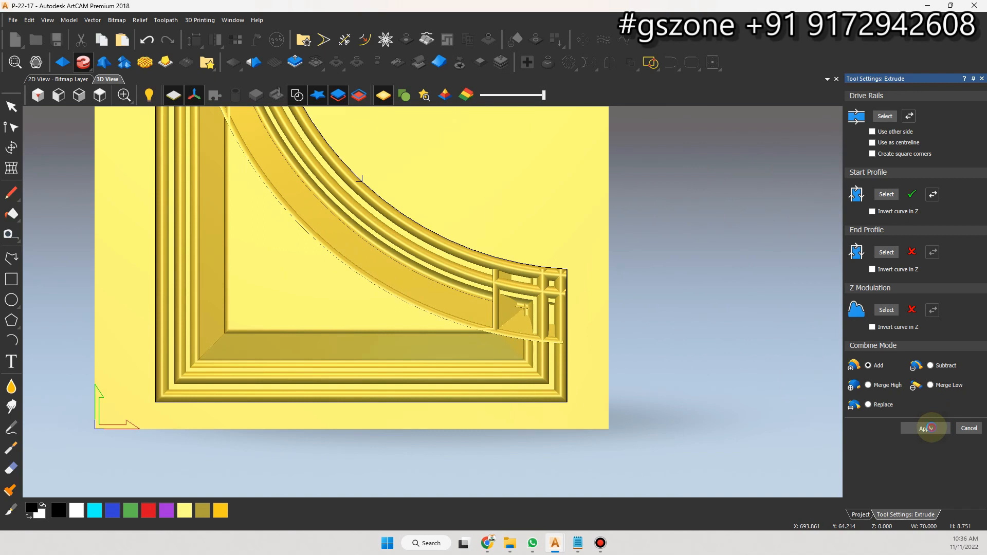
- Extrude the wavy profile along the upper panel's arc on the new relief layer in Add mode, and finish the Extrude command
scroll(484, 246, "down", 3)
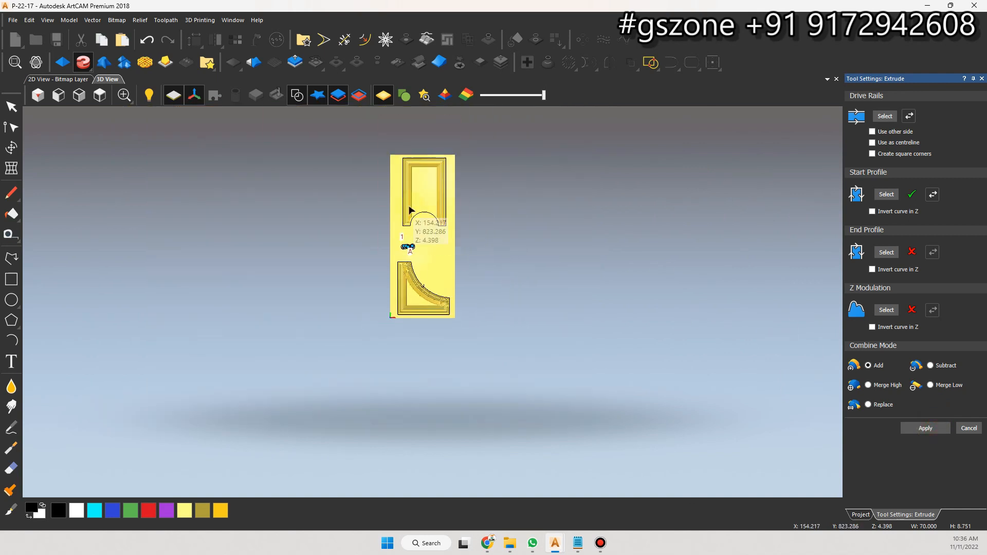
scroll(423, 220, "up", 4)
left_click(443, 245)
left_click(884, 116)
scroll(411, 262, "up", 3)
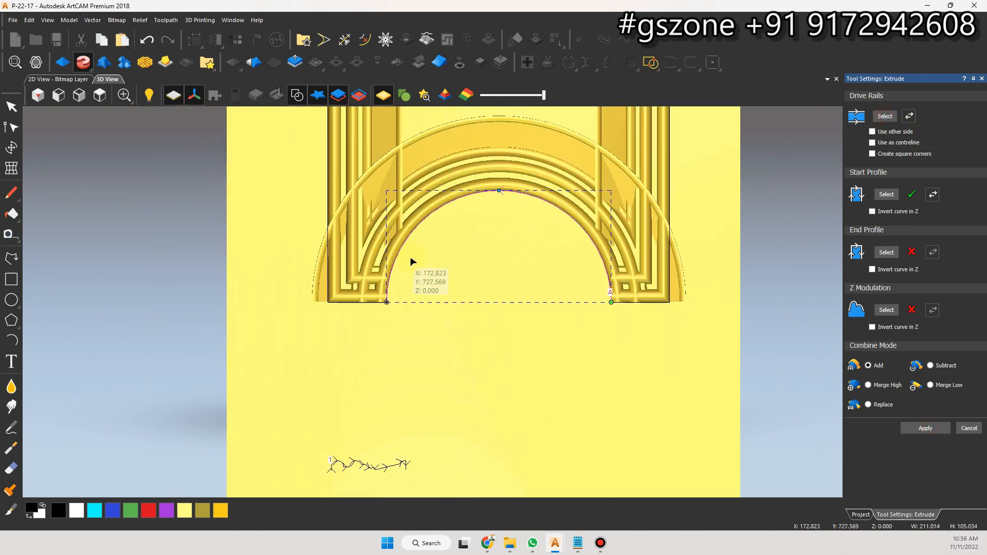
left_click(927, 429)
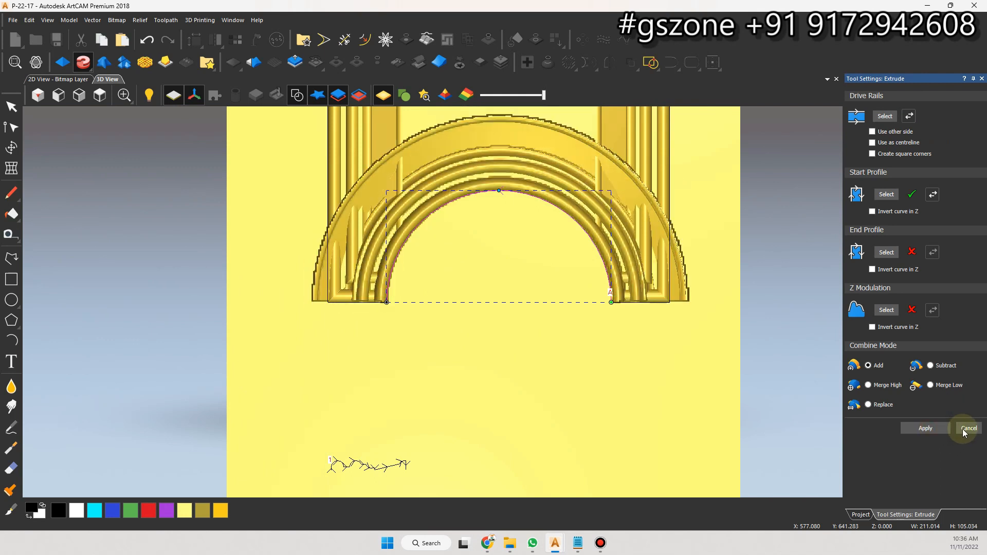
left_click(968, 428)
- Compare the two front relief layers on both panels by switching their visibility off and on
scroll(552, 313, "down", 5)
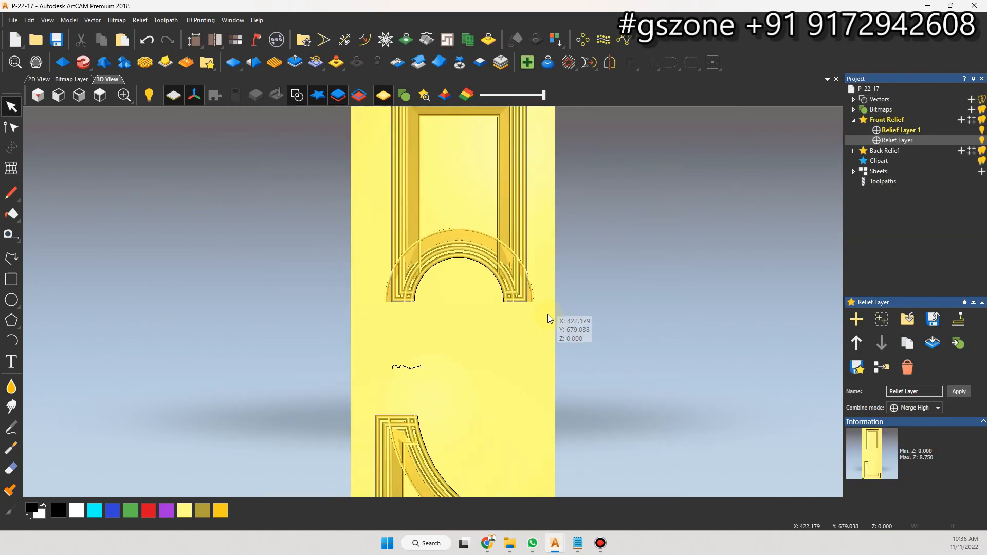
scroll(412, 413, "up", 3)
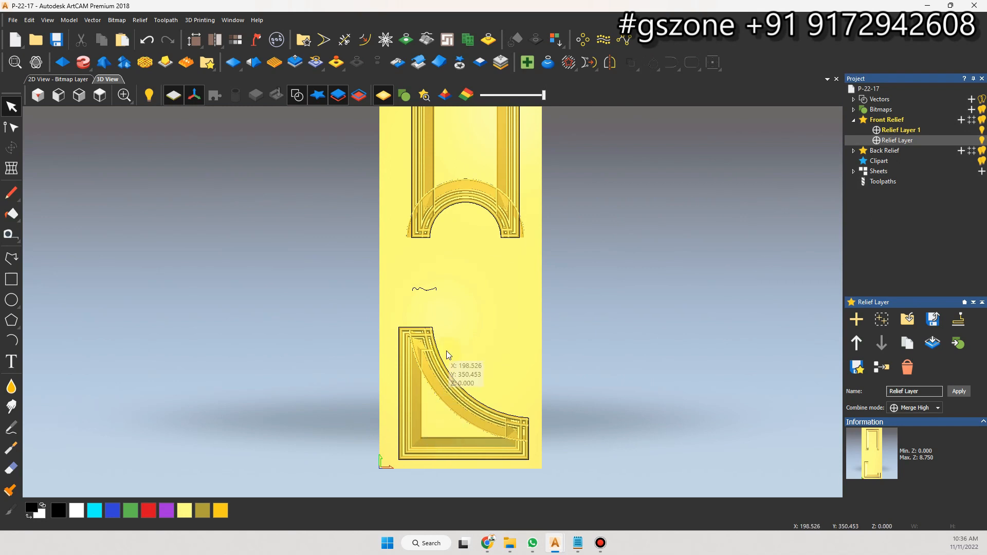
left_click(982, 134)
left_click(982, 133)
left_click(982, 140)
left_click(982, 140)
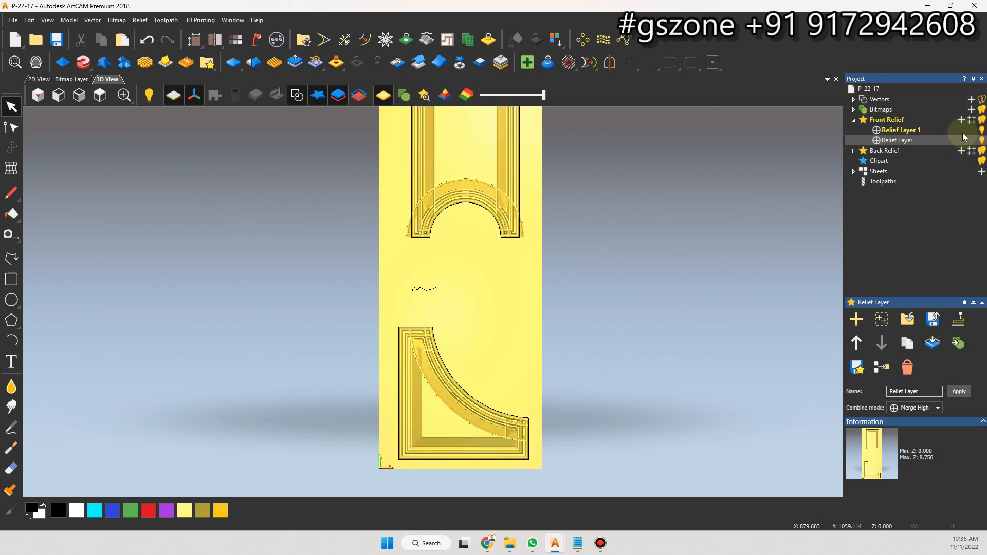
- Draw a three-point arc at the upper panel's left moulding junction, from the upper crossing of the inner edges down to the inner corner
scroll(442, 191, "up", 5)
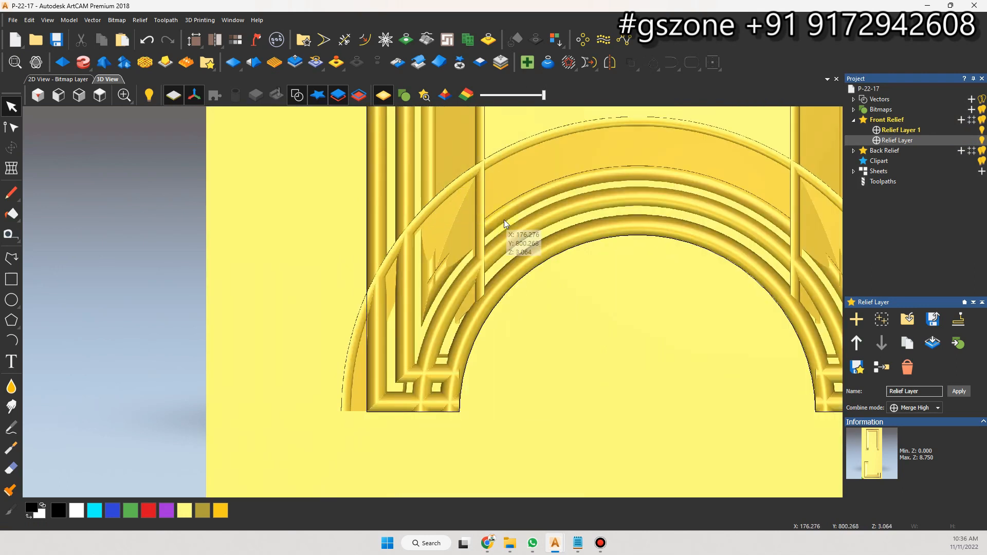
left_click(11, 340)
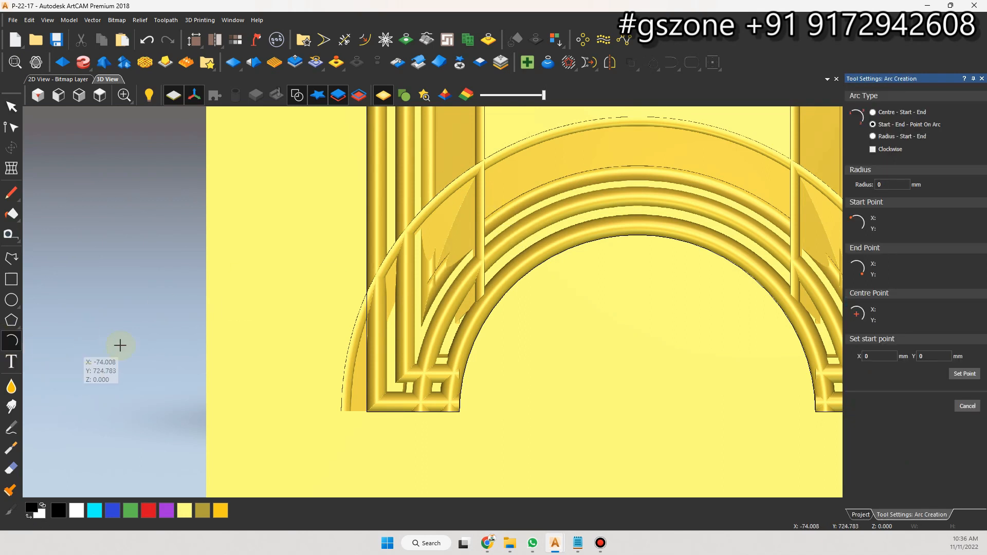
left_click(484, 158)
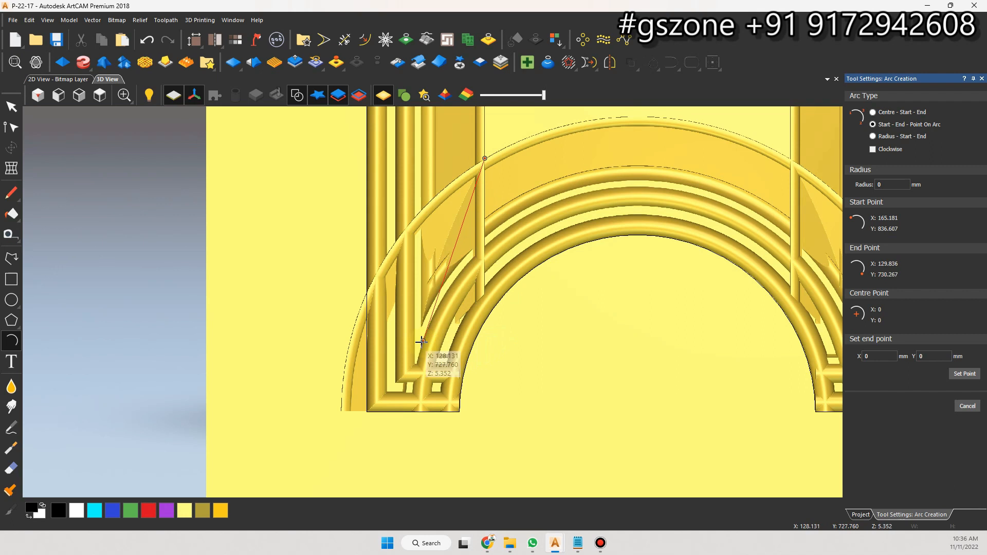
left_click(416, 361)
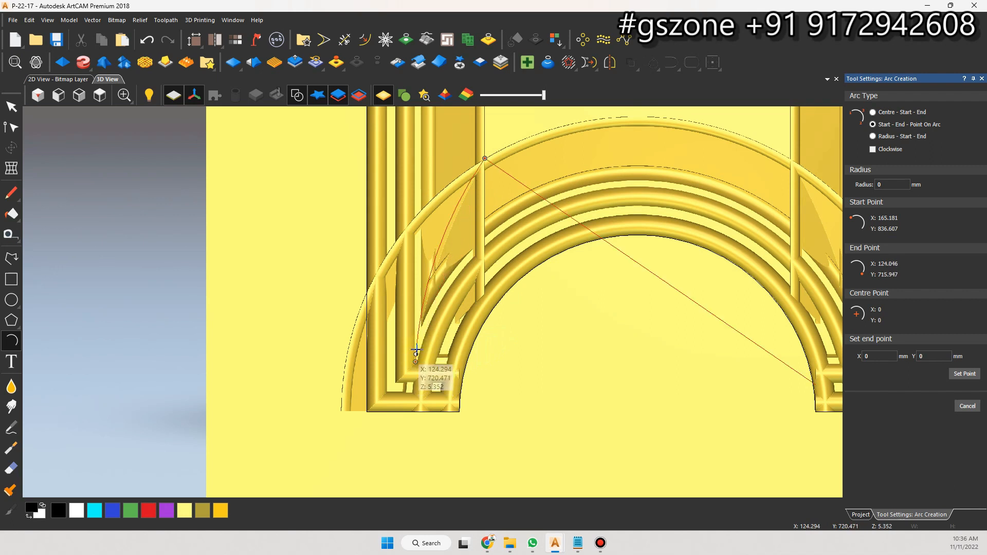
left_click(424, 310)
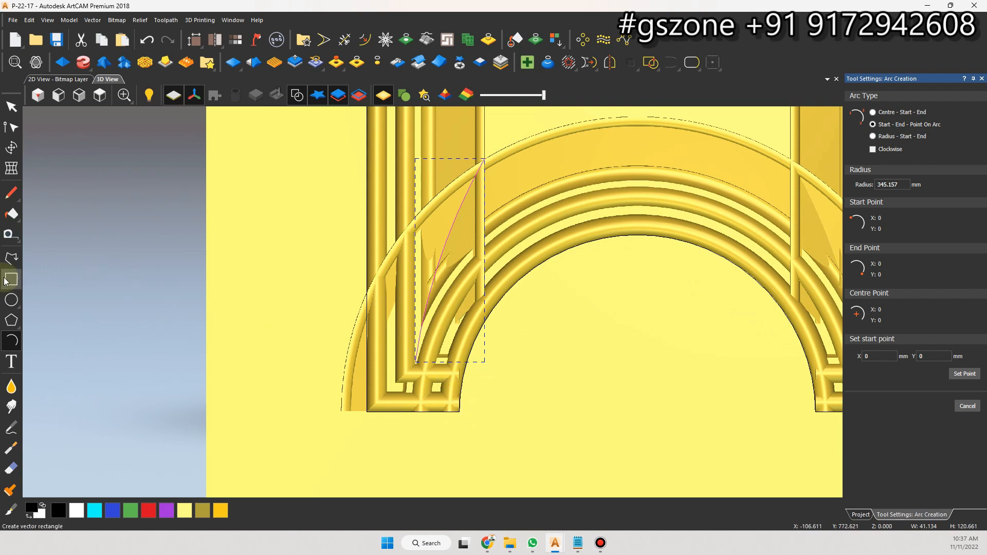
- Draw a line from the new arc's lower end to the lower end of the panel's arc, and join it with the new arc
left_click(12, 259)
scroll(453, 406, "up", 2)
left_click(385, 324)
left_click(472, 423)
key("Escape")
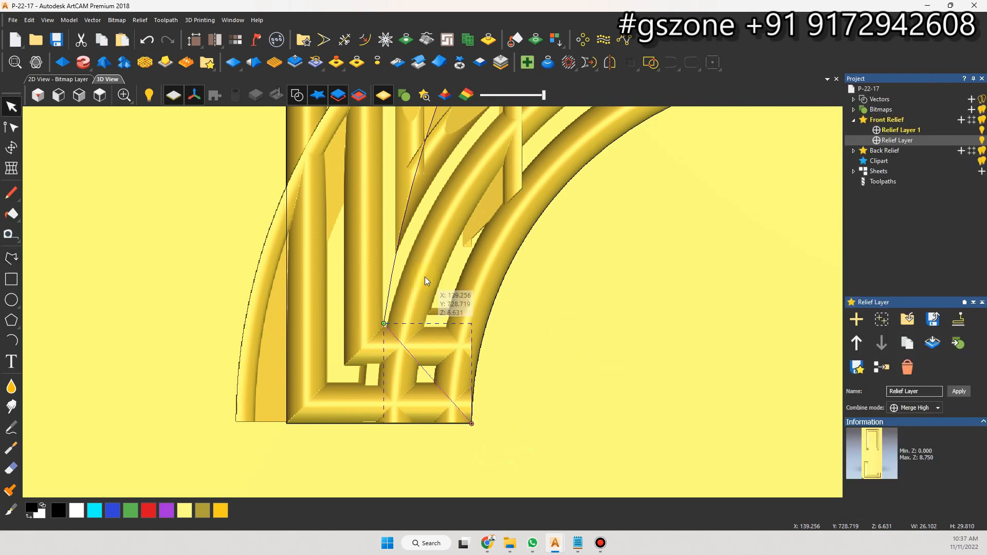
left_click(393, 281, "shift")
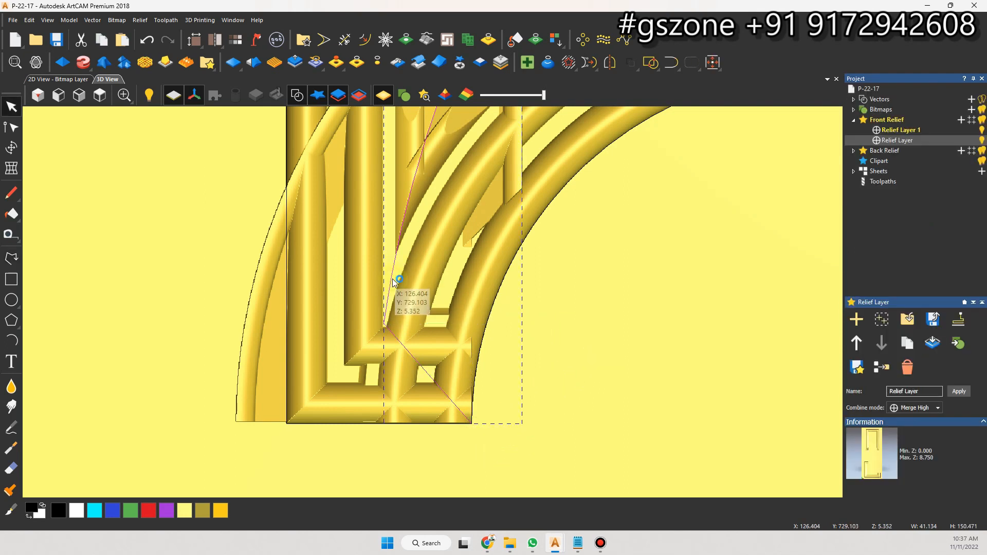
key("j")
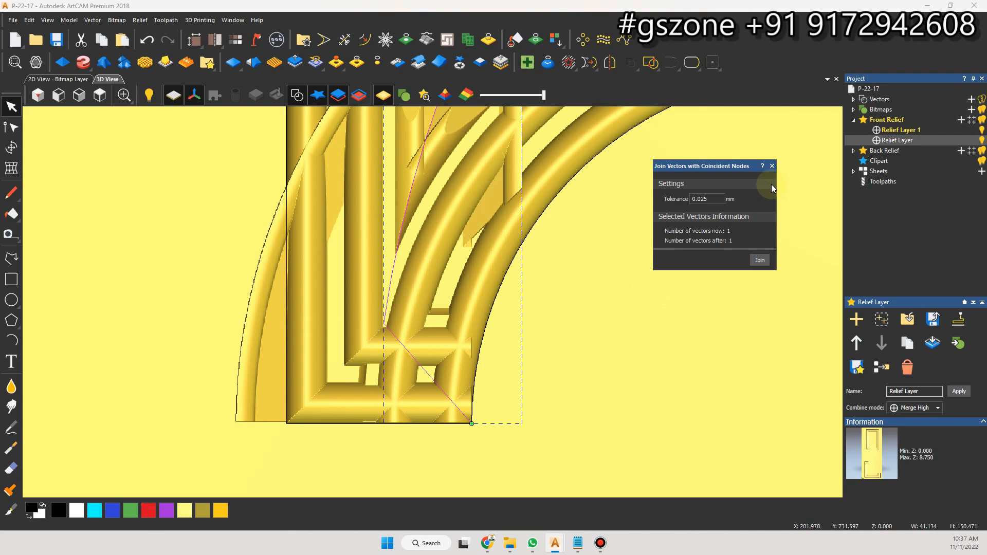
left_click(771, 166)
- Draw a polyline from the mitre line's upper end around the left part of the arched moulding, and close it with the mitre line
scroll(582, 242, "down", 4)
scroll(441, 247, "up", 2)
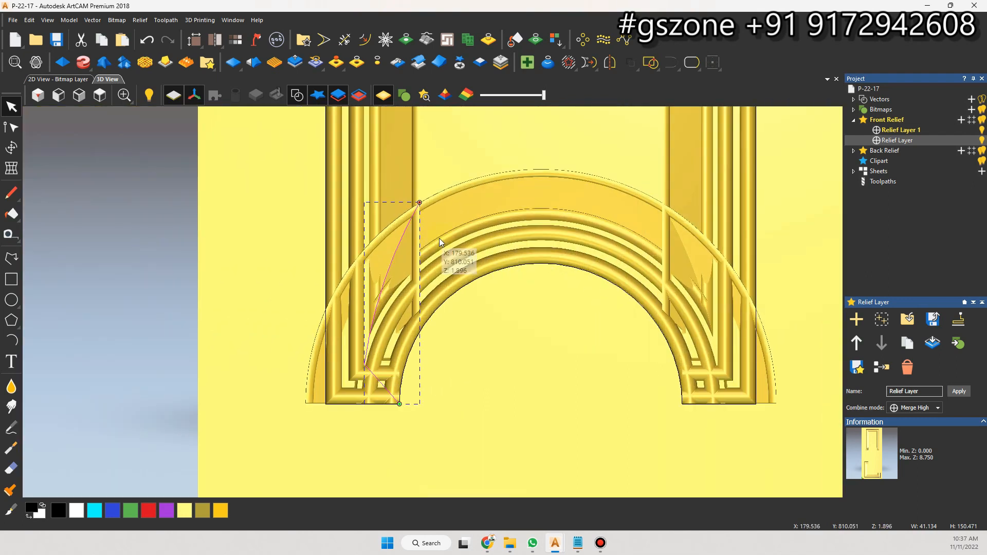
left_click(11, 258)
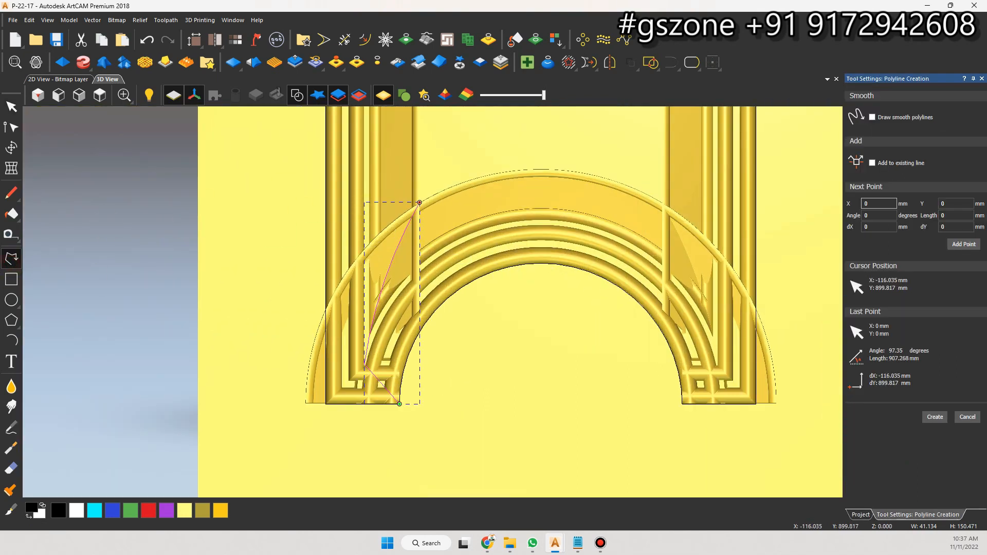
left_click(7, 107)
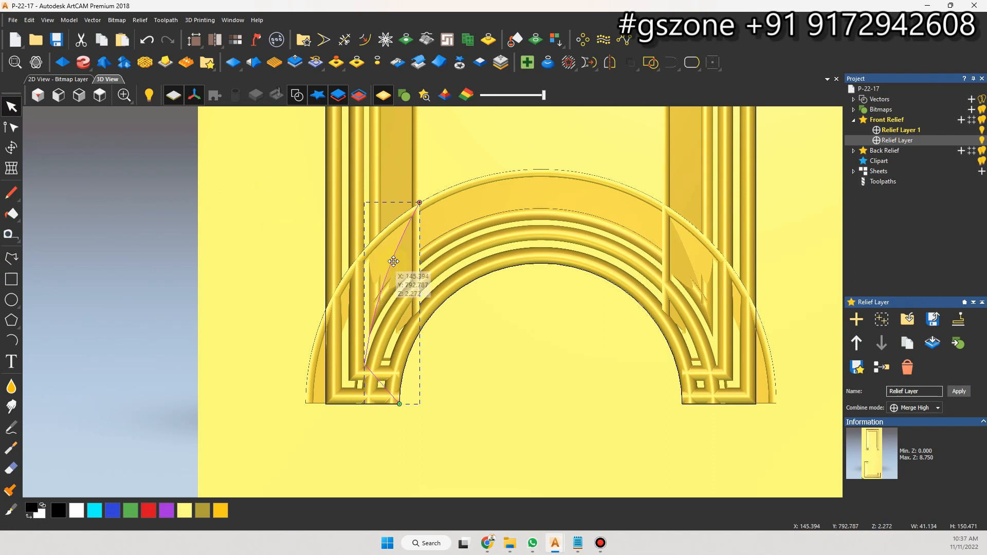
left_click(11, 258)
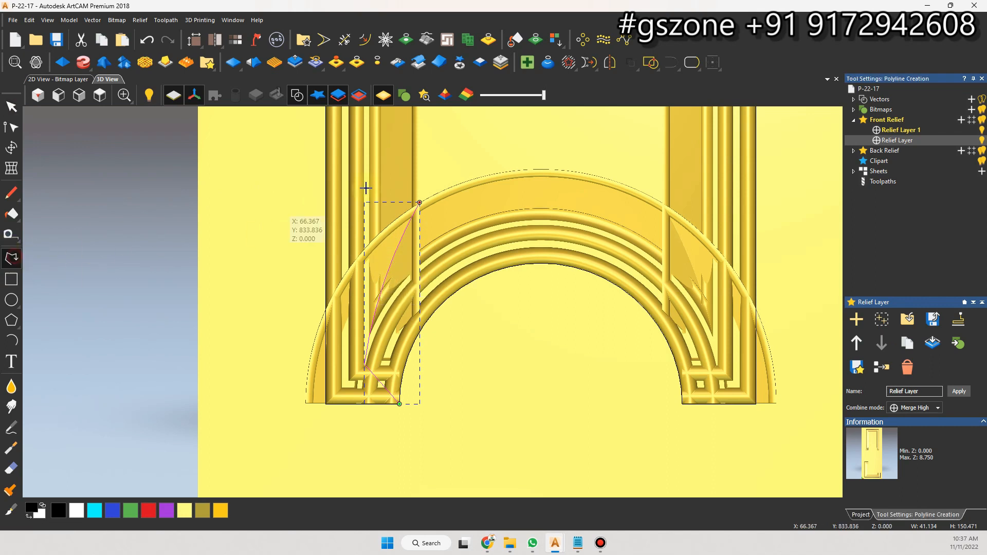
left_click(420, 202)
left_click(439, 164)
left_click(497, 207)
left_click(501, 226)
left_click(508, 362)
left_click(493, 410)
left_click(420, 414)
key("Escape")
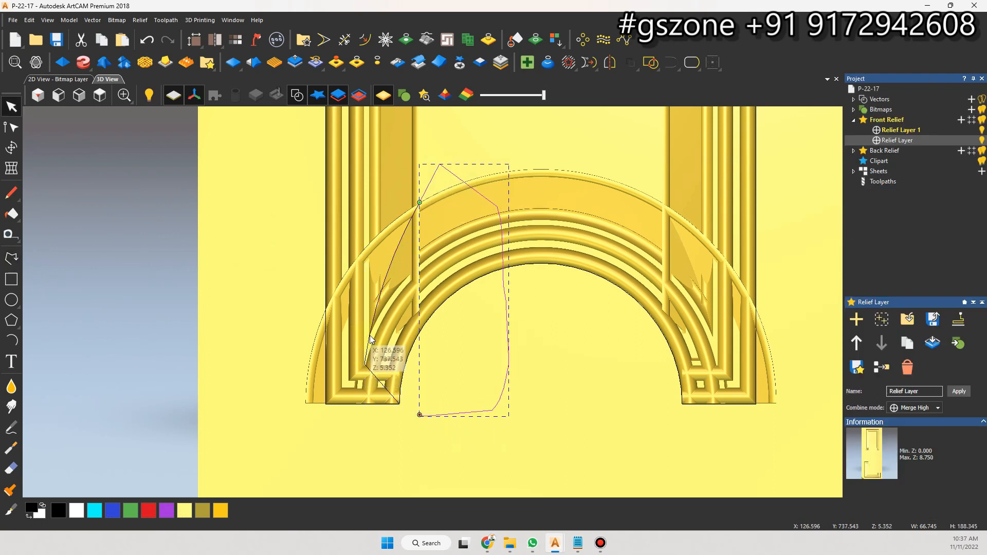
left_click(691, 62)
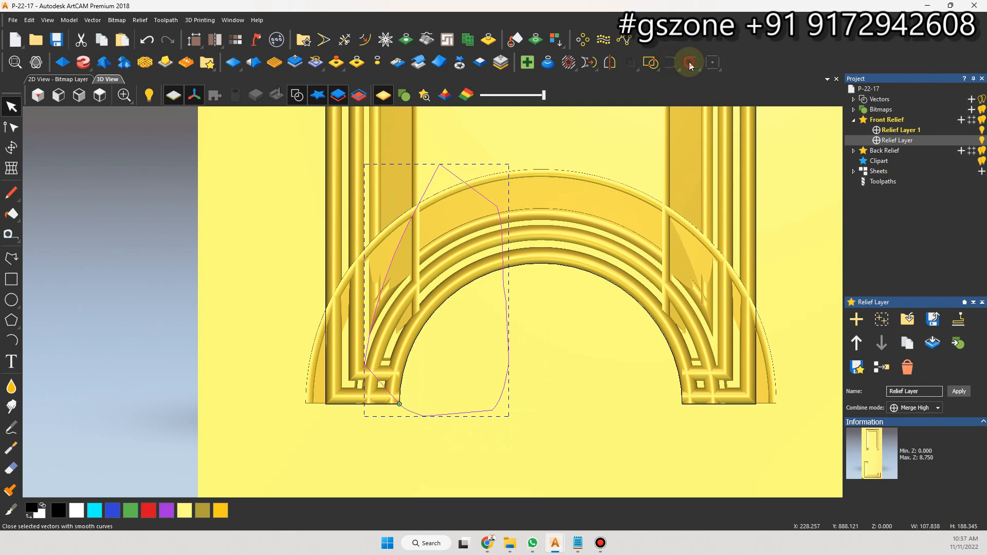
- Draw a second polyline around the left straight mouldings between the mitre line's ends, and join it into a closed vector along the mitre
left_click(11, 258)
mouse_move(397, 402)
left_mouse_down()
mouse_move(346, 447)
mouse_move(232, 360)
mouse_move(340, 162)
mouse_move(421, 156)
left_mouse_up()
left_click(432, 178)
key("Escape")
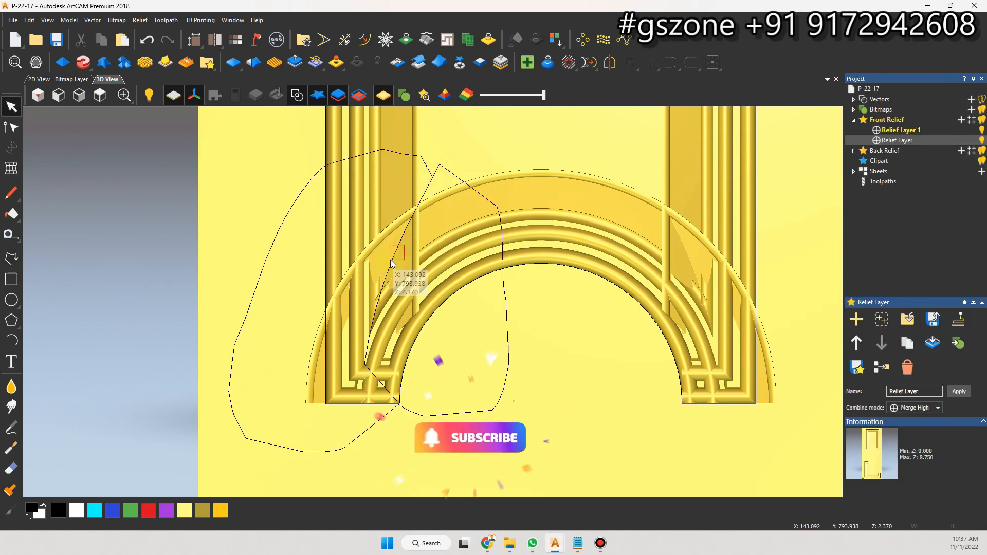
left_click(477, 193)
left_click(423, 158)
left_click(674, 63)
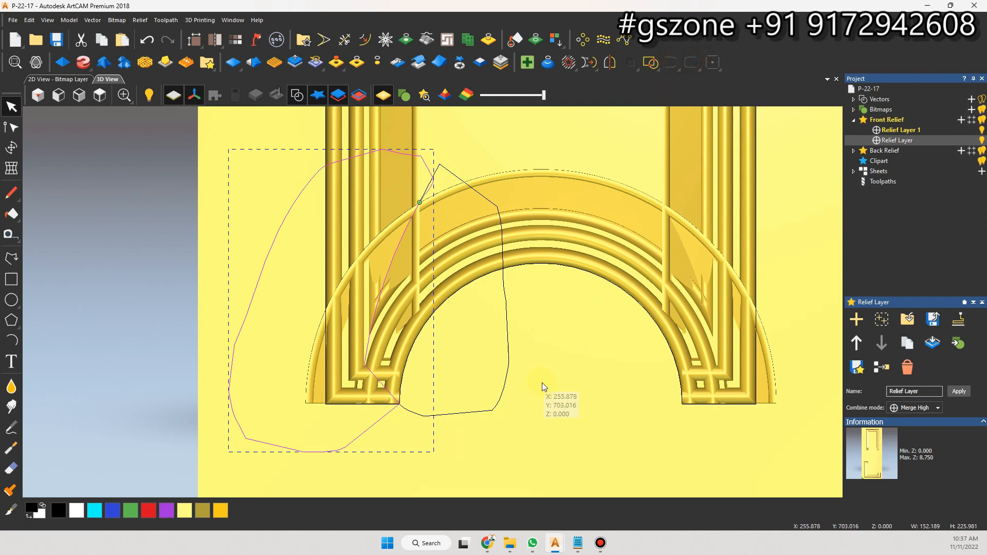
- Mirror both closed mitre vectors horizontally across the model, keeping the originals
left_click(500, 401, "shift")
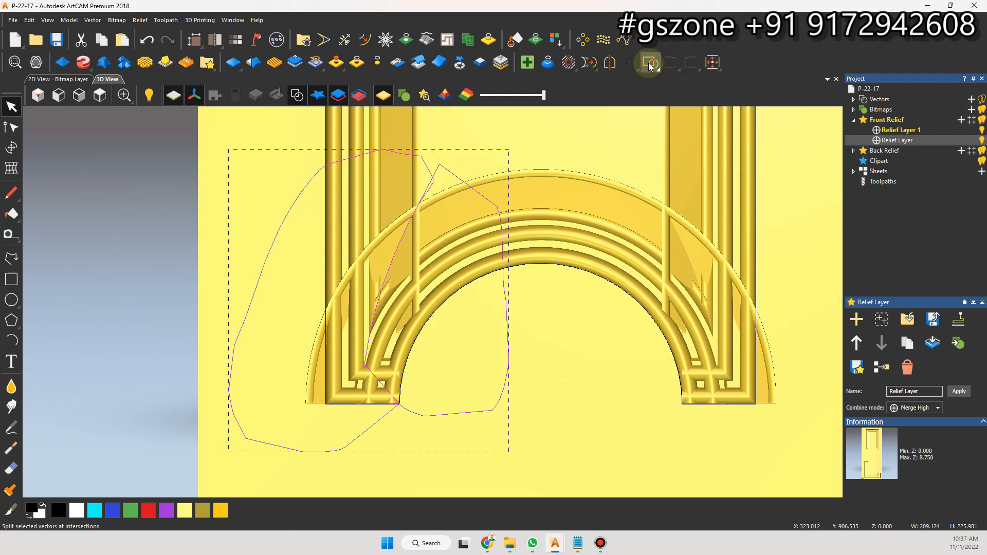
left_click(610, 63)
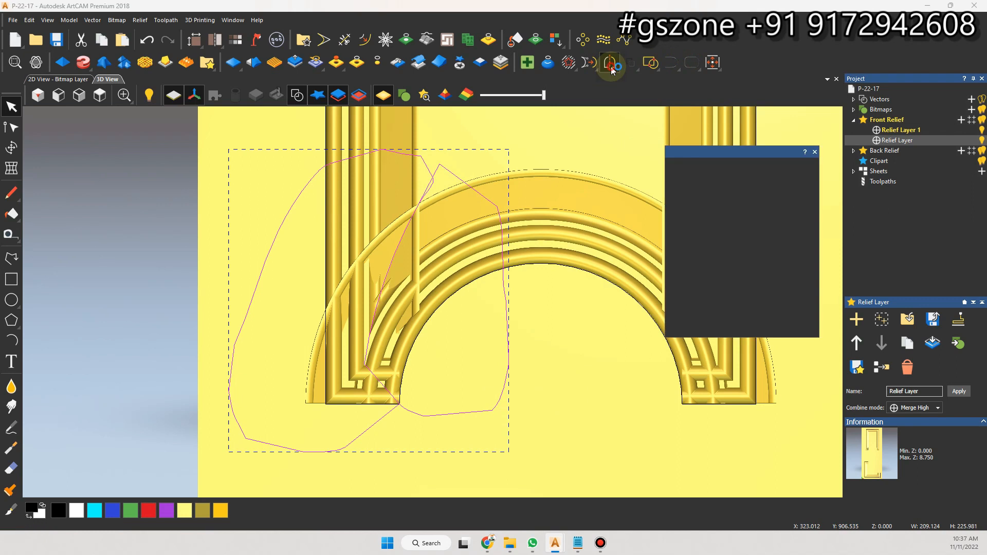
left_click(760, 267)
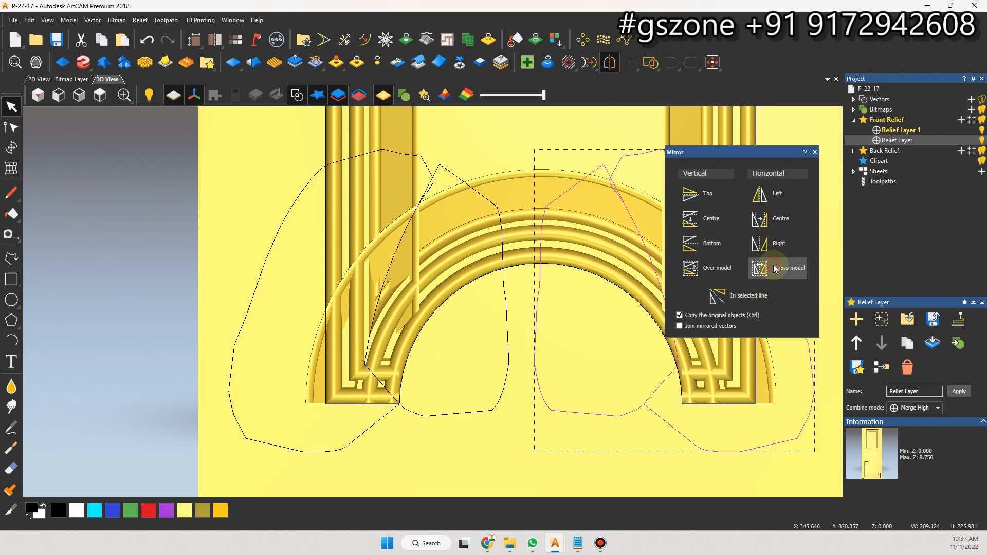
left_click(815, 152)
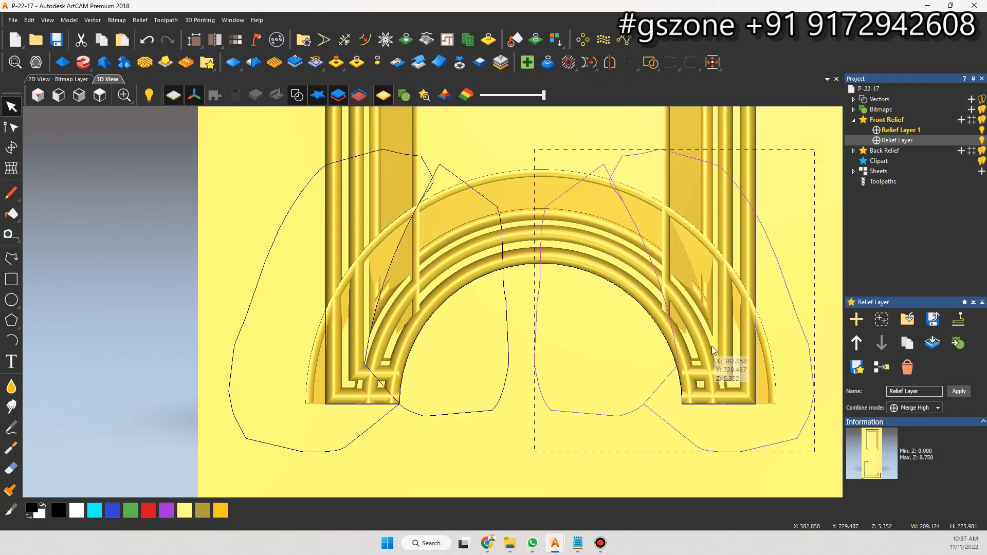
- Nudge the mirrored vectors to the right until their mitre line fits the upper panel's right moulding junction
key("Right")
key("Right")
key("Right")
key("Right")
key("Right")
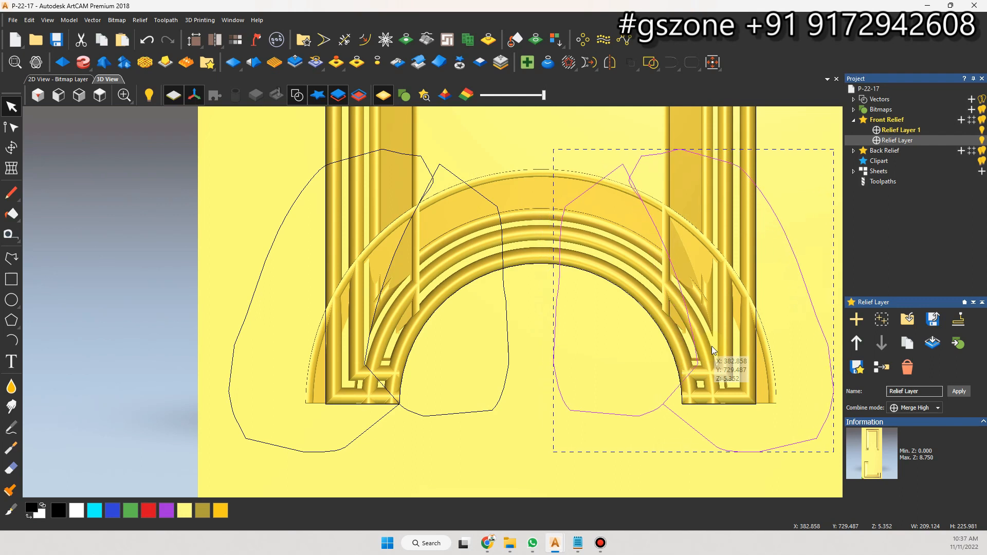
key("Right")
key("Right")
key("Right")
key("Right")
key("Right")
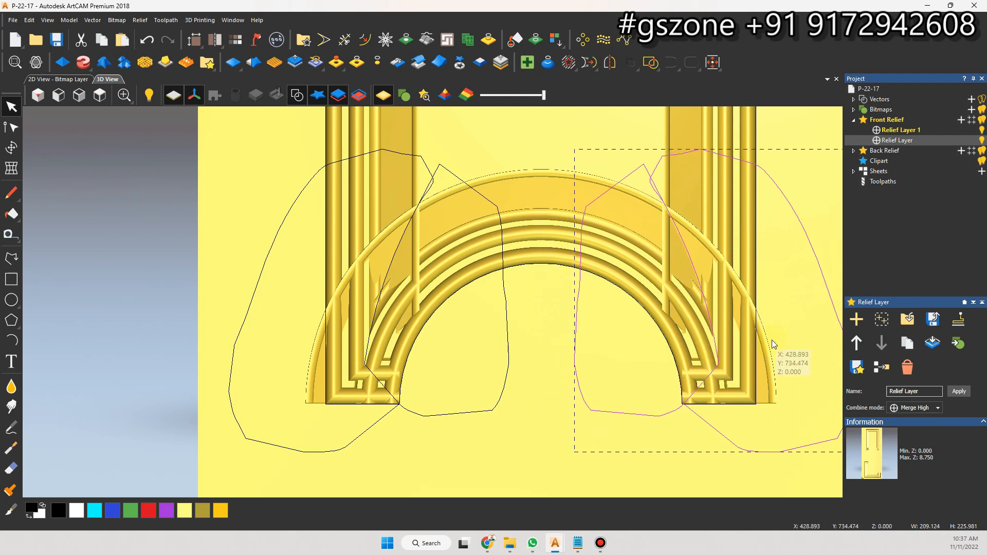
scroll(727, 368, "up", 5)
scroll(714, 384, "down", 1)
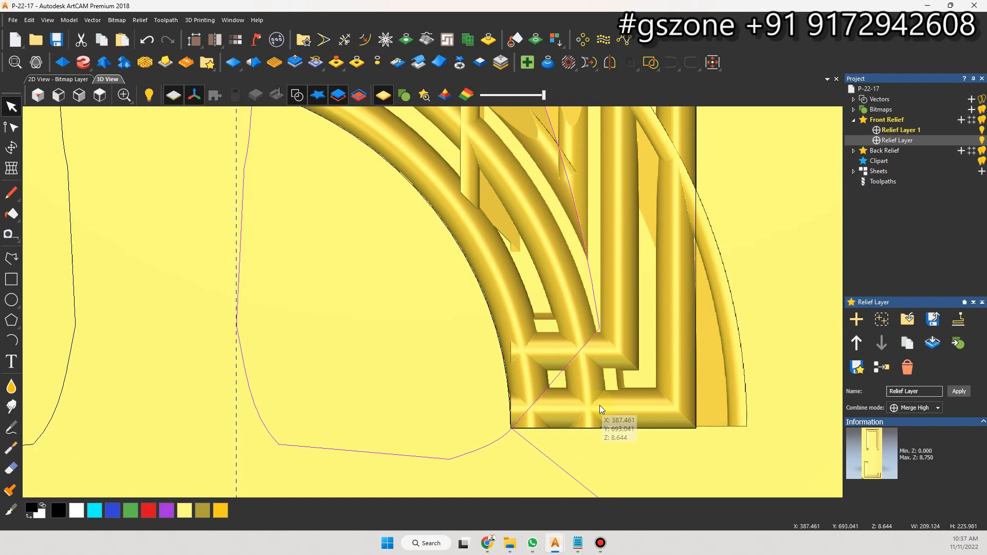
scroll(599, 405, "down", 6)
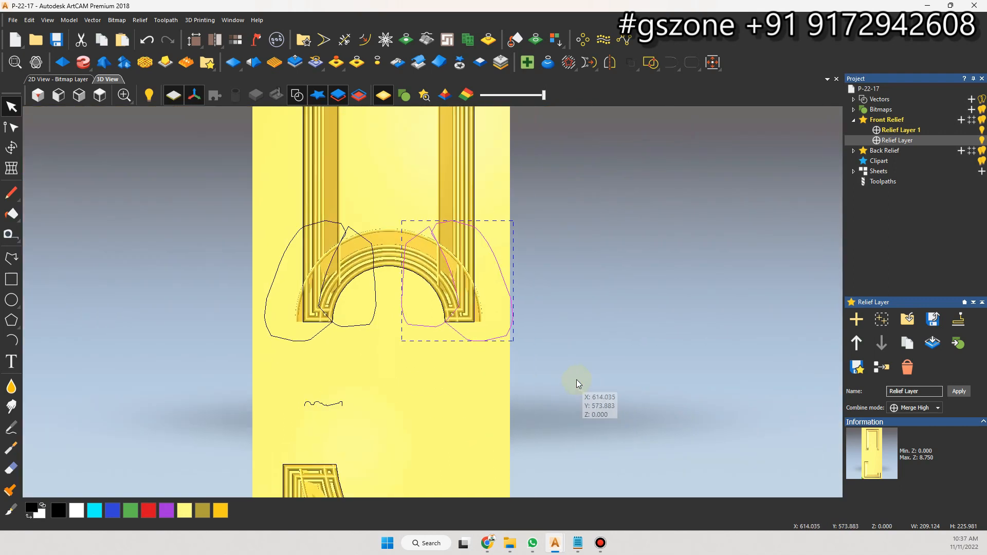
scroll(416, 355, "up", 4)
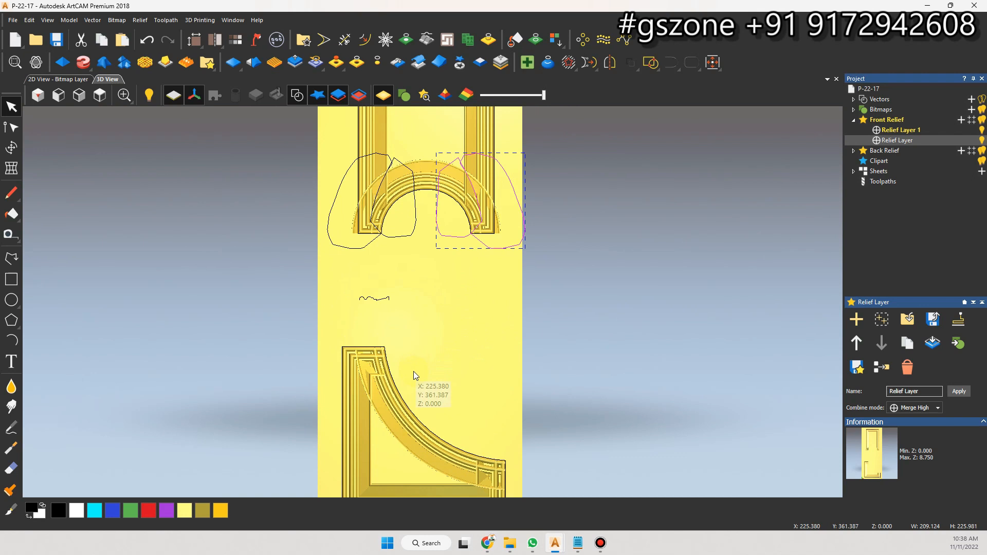
scroll(421, 377, "down", 2)
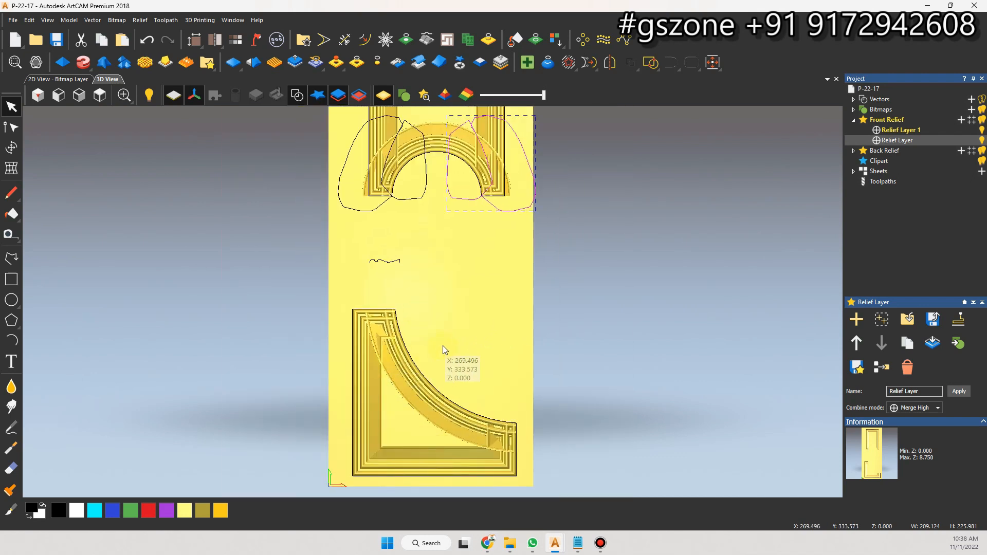
scroll(419, 376, "up", 5)
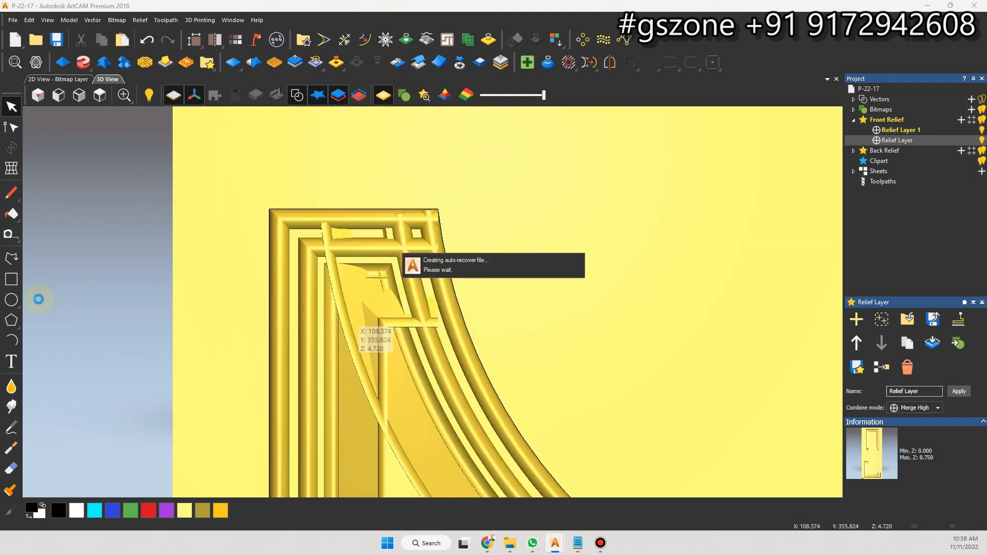
left_click(11, 258)
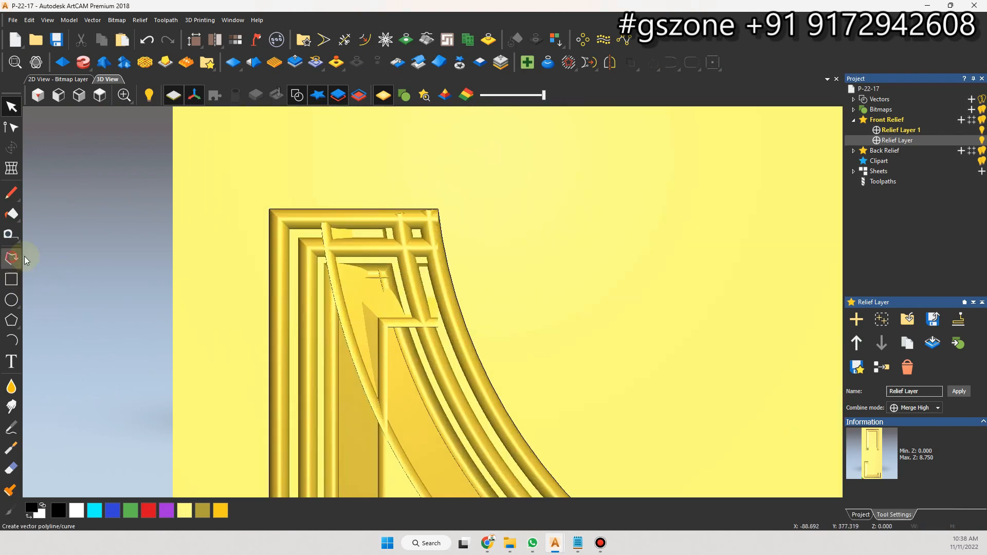
left_click(437, 210)
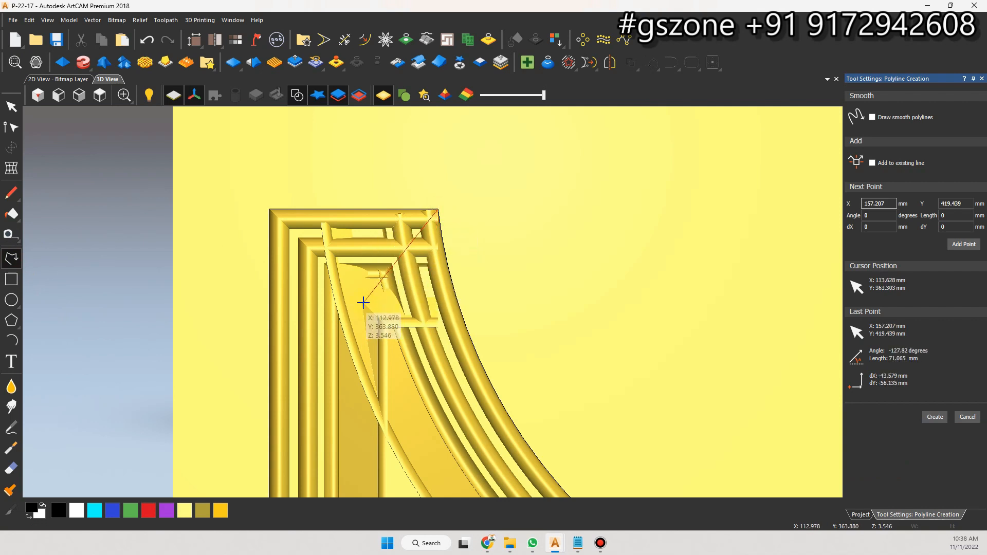
scroll(361, 302, "up", 2)
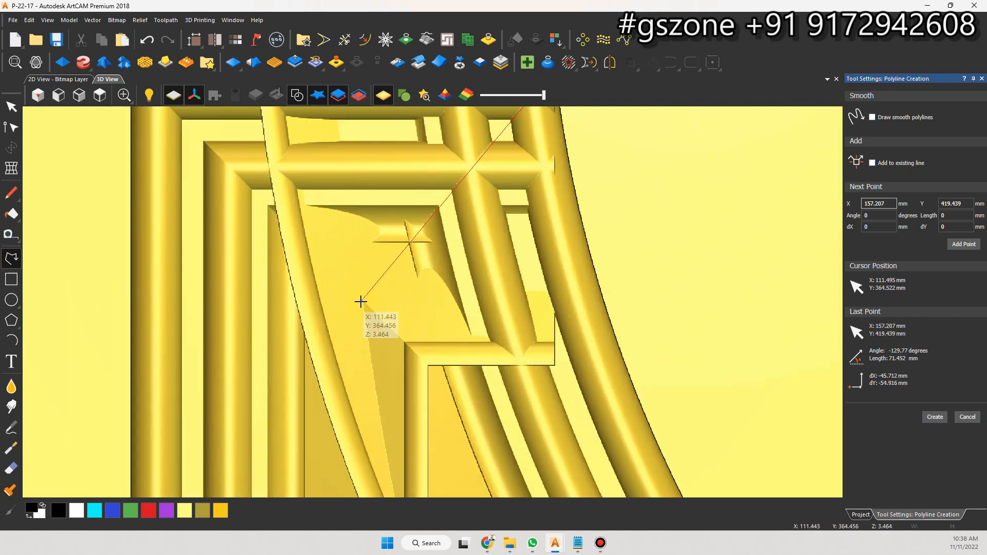
key("Escape")
- Draw a start-end-point arc along the mitre at the lower panel's upper junction, from the inner moulding corner to the outer upper corner
left_click(19, 340)
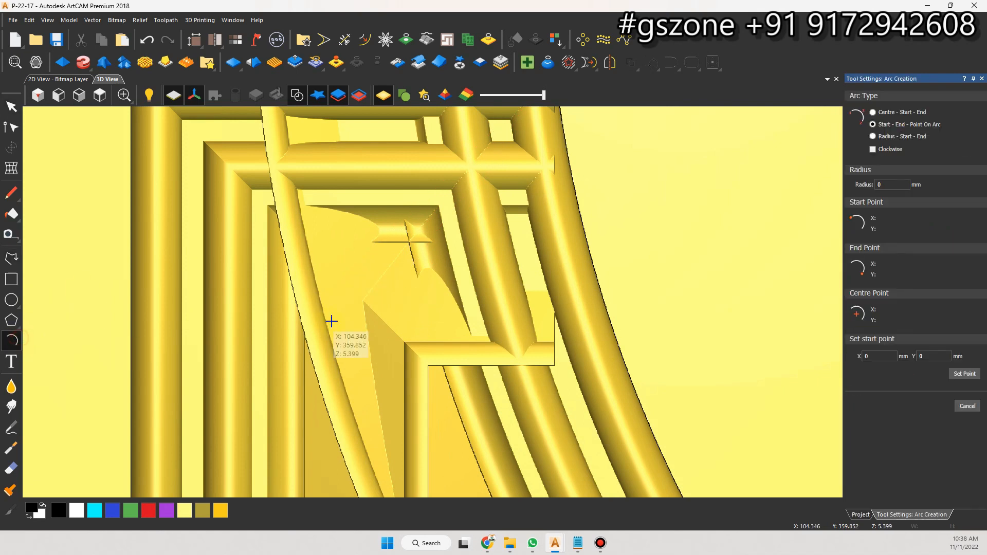
scroll(406, 293, "down", 2)
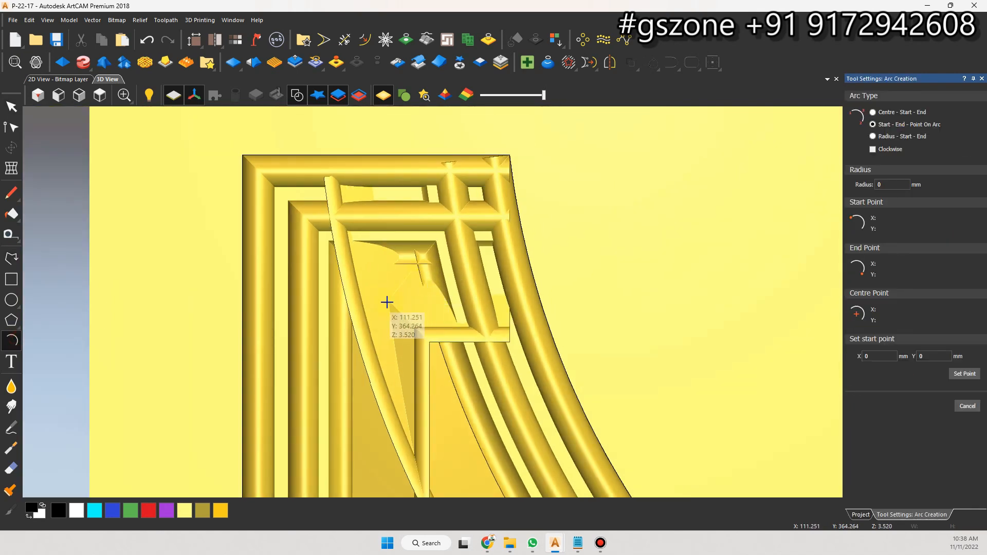
left_click(388, 302)
left_click(511, 155)
scroll(436, 288, "down", 4)
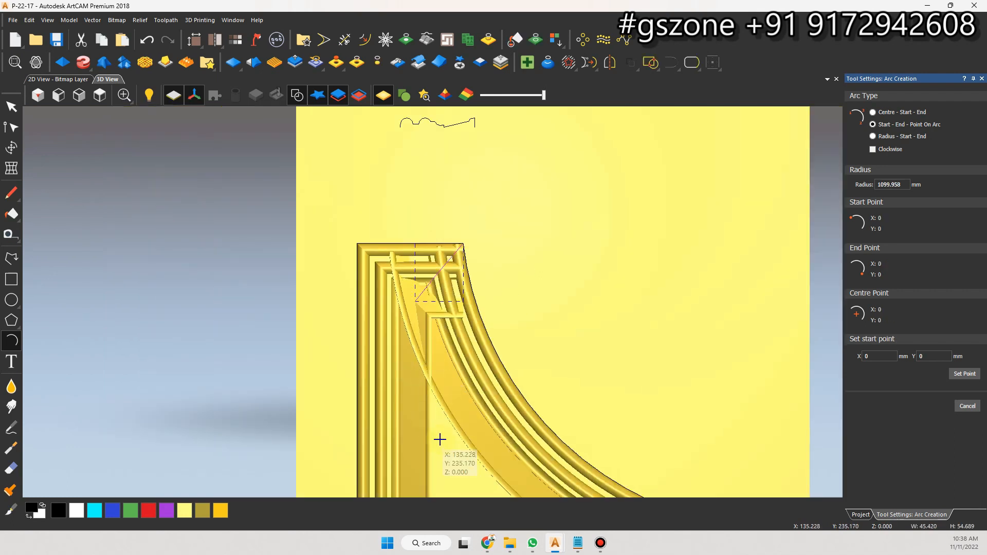
- Draw a second arc from the mitre's inner end down to the crossing of the innermost mouldings, and join both arcs into one mitre line
scroll(440, 434, "up", 3)
left_click(388, 167)
left_click(422, 346)
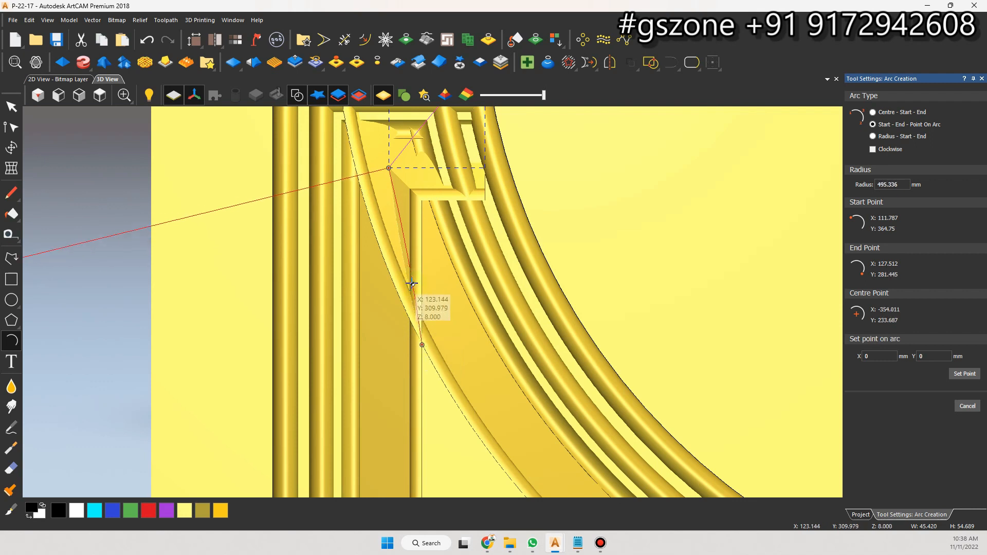
left_click(405, 271)
left_click(12, 107)
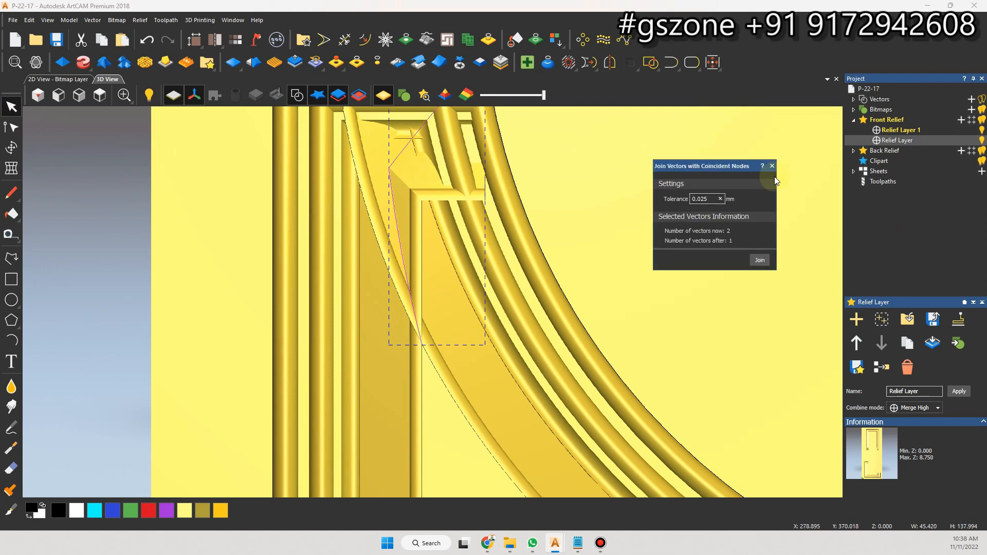
left_click(772, 167)
scroll(452, 220, "down", 3)
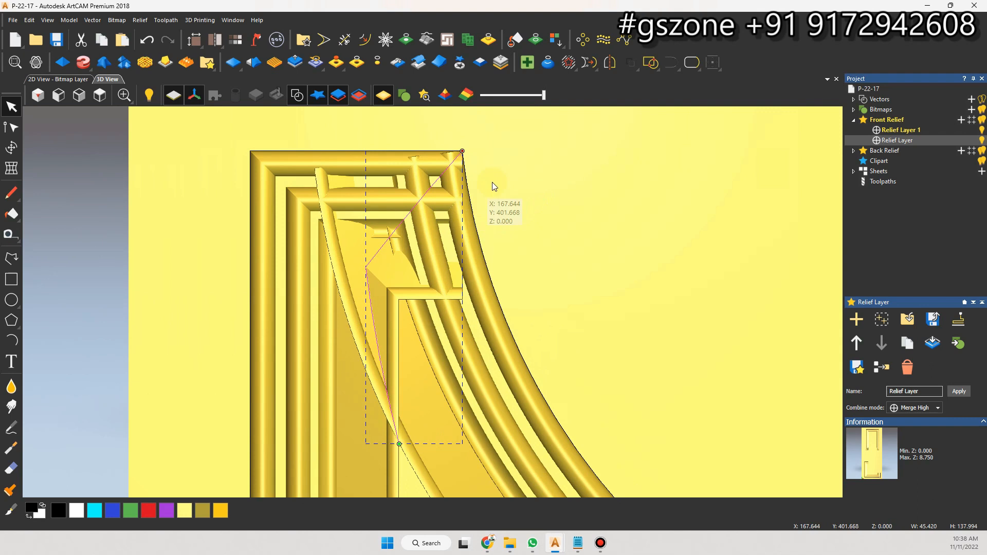
- Draw a polyline from the mitre line's upper end around the lower panel's left straight mouldings, and close it with the mitre line
left_click(11, 258)
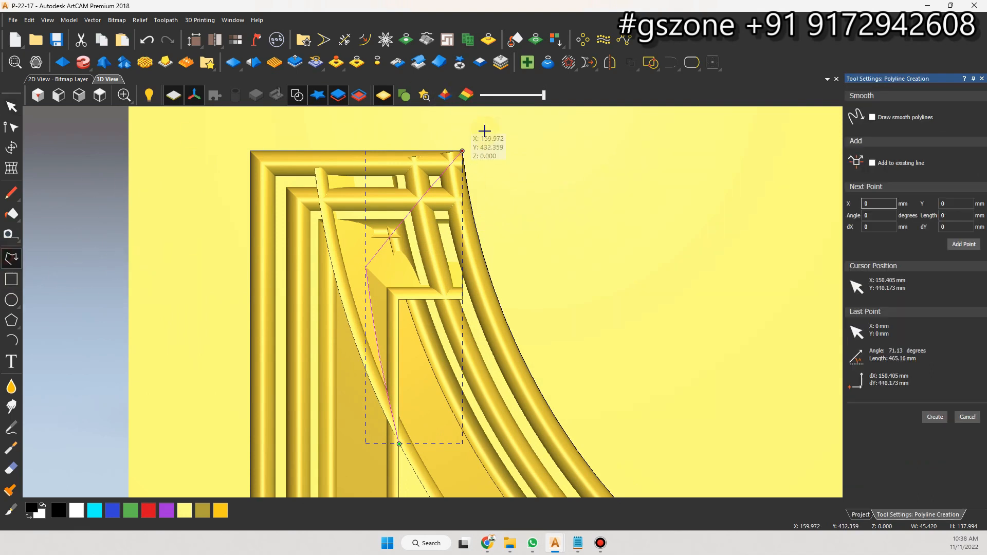
left_click(462, 150)
left_click(375, 110)
left_click(216, 145)
left_click(197, 154)
left_click(244, 357)
left_click(404, 471)
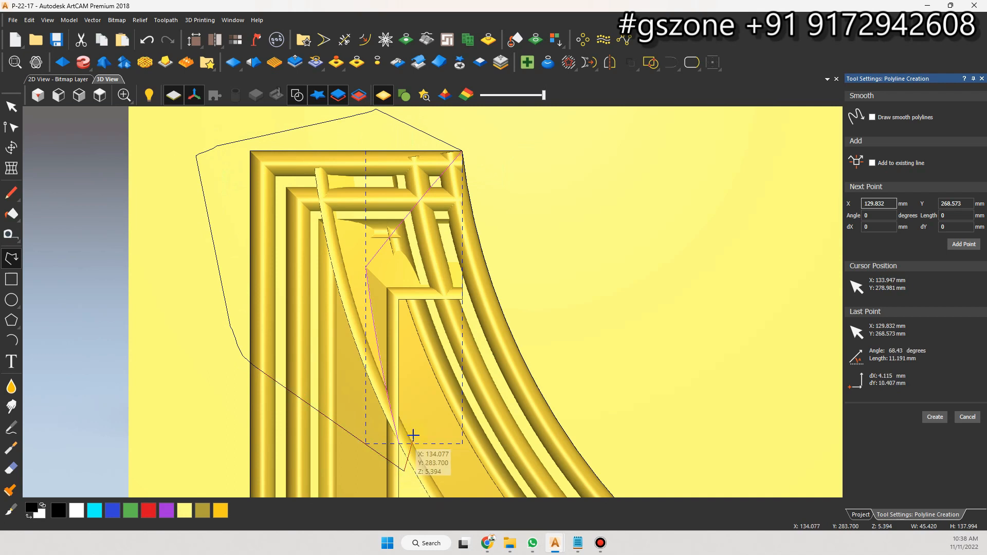
key("Escape")
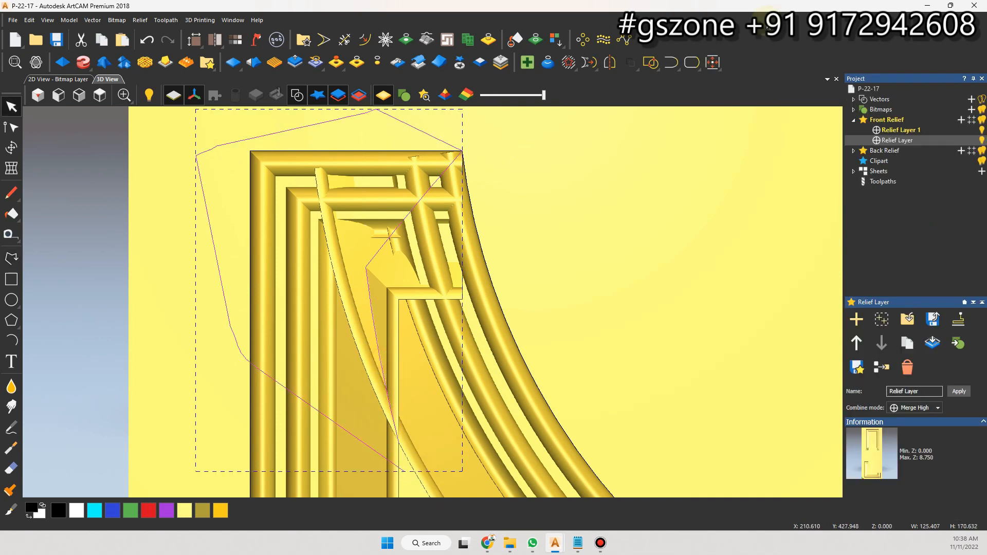
left_click(677, 60)
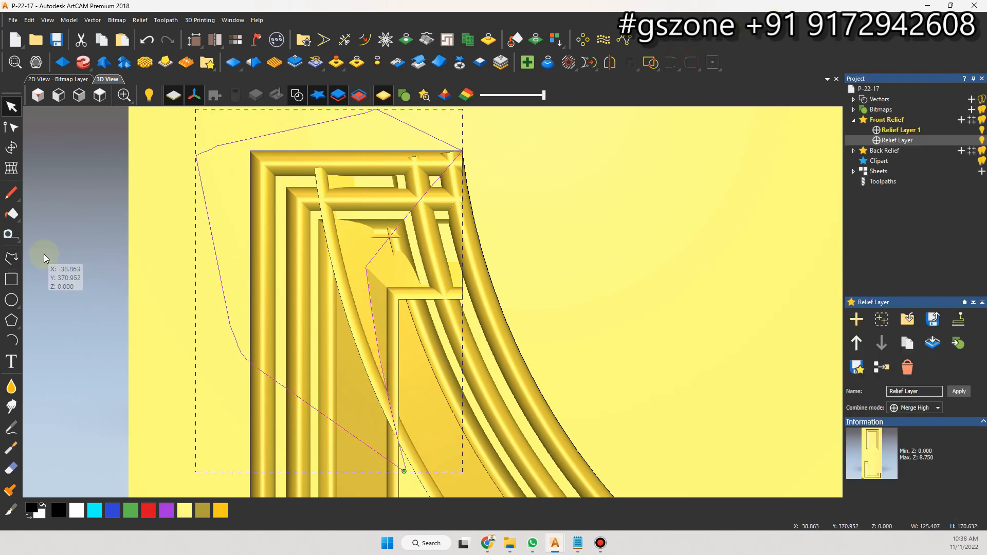
- Draw a second polyline from the mitre line's upper end around the lower panel's curved moulding to just below the mitre's lower end
left_click(11, 258)
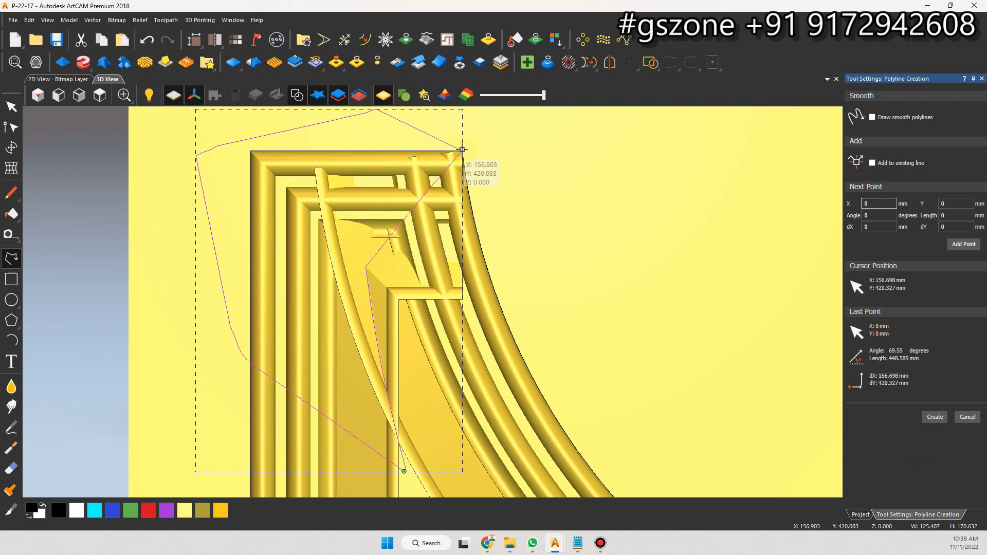
left_click(462, 150)
left_click_drag(537, 126, 546, 144)
left_click_drag(592, 312, 573, 398)
left_click_drag(470, 483, 450, 484)
left_click(413, 483)
key("Escape")
- Join the curved-side polyline with the mitre line and close it into a single vector
left_click(368, 308)
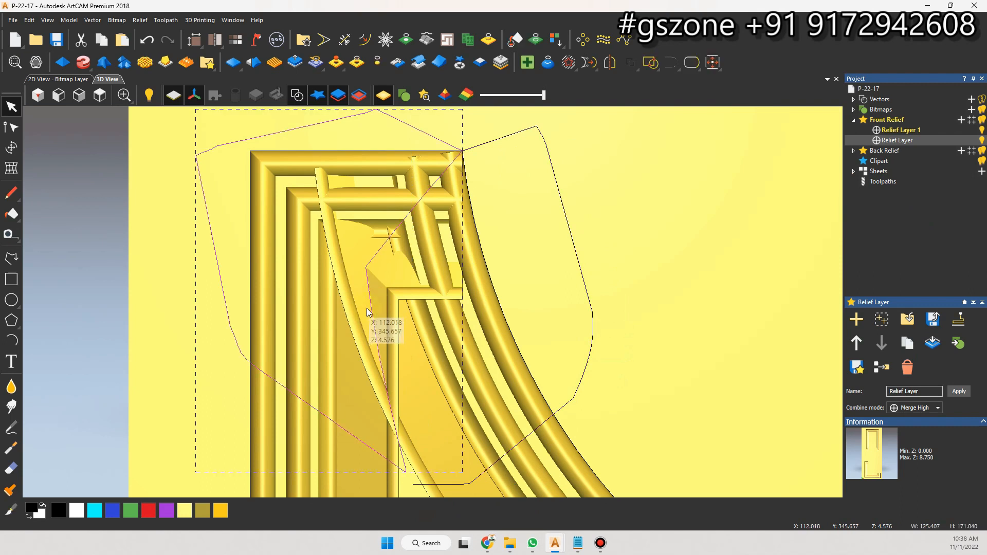
left_click(242, 357, "shift")
left_click(594, 343, "shift")
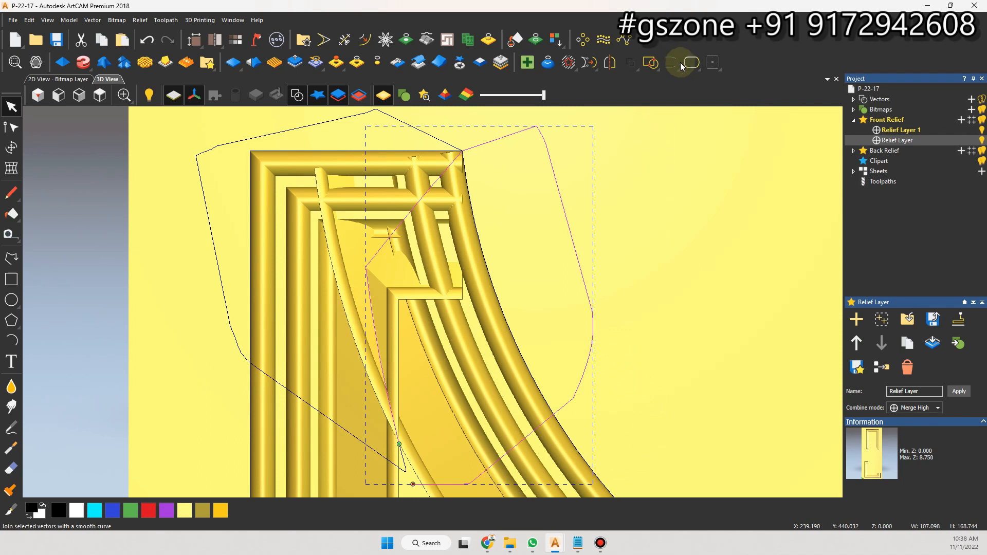
left_click(702, 65)
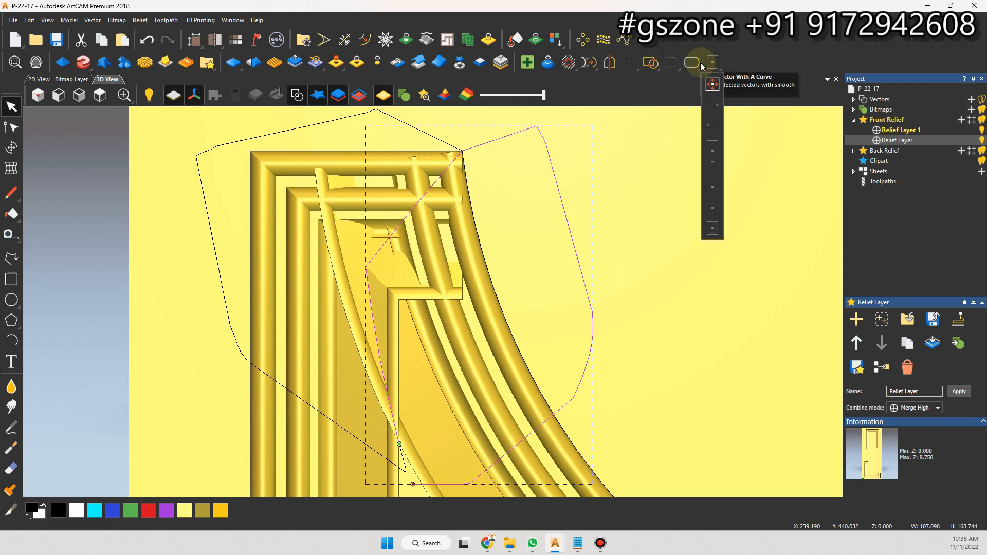
left_click(693, 64)
scroll(538, 362, "down", 4)
left_click(558, 338)
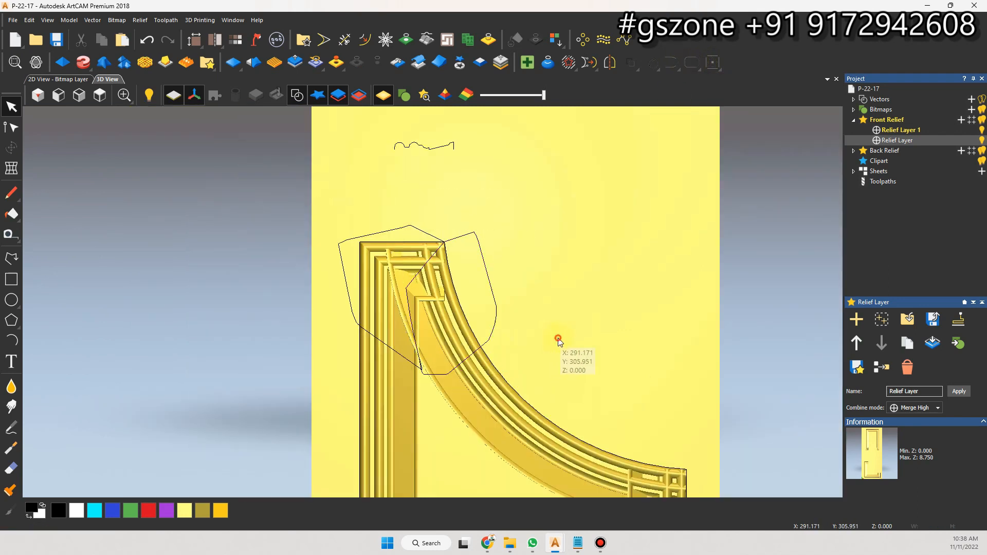
- Examine the lower panel's right moulding junction and the closed mitre vectors on both panels
scroll(558, 340, "down", 2)
scroll(550, 380, "up", 6)
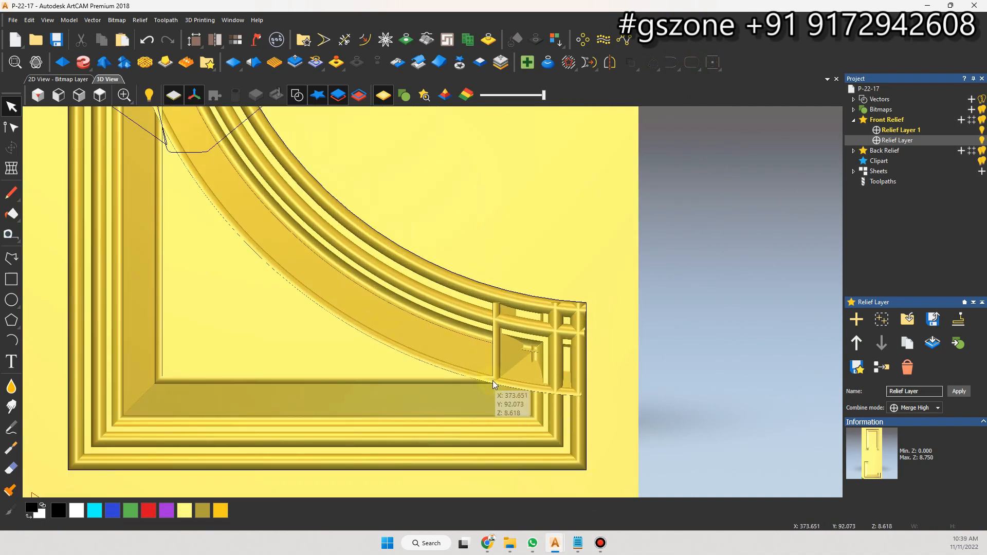
scroll(493, 385, "down", 2)
scroll(493, 384, "down", 1)
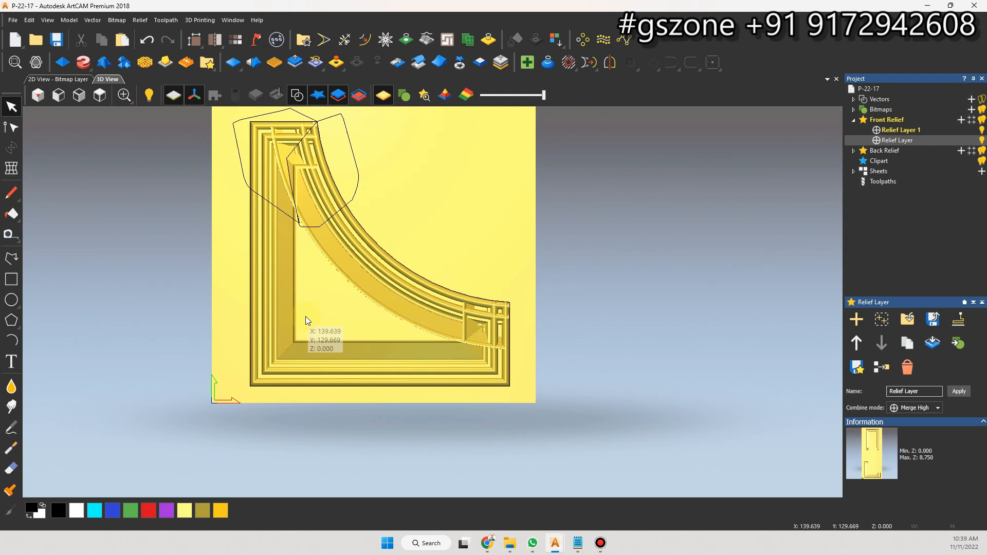
scroll(303, 298, "down", 2)
scroll(295, 267, "up", 2)
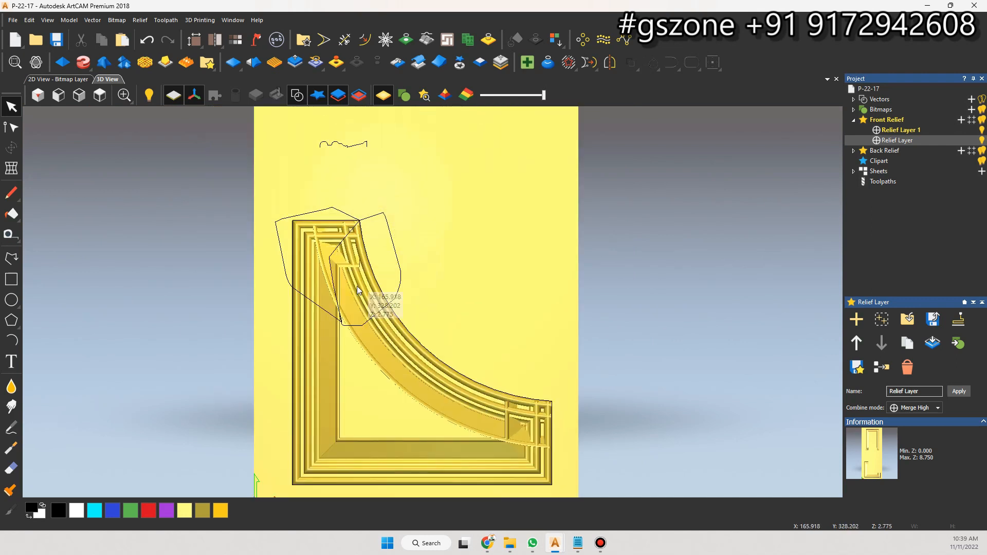
scroll(360, 247, "down", 2)
scroll(458, 221, "up", 2)
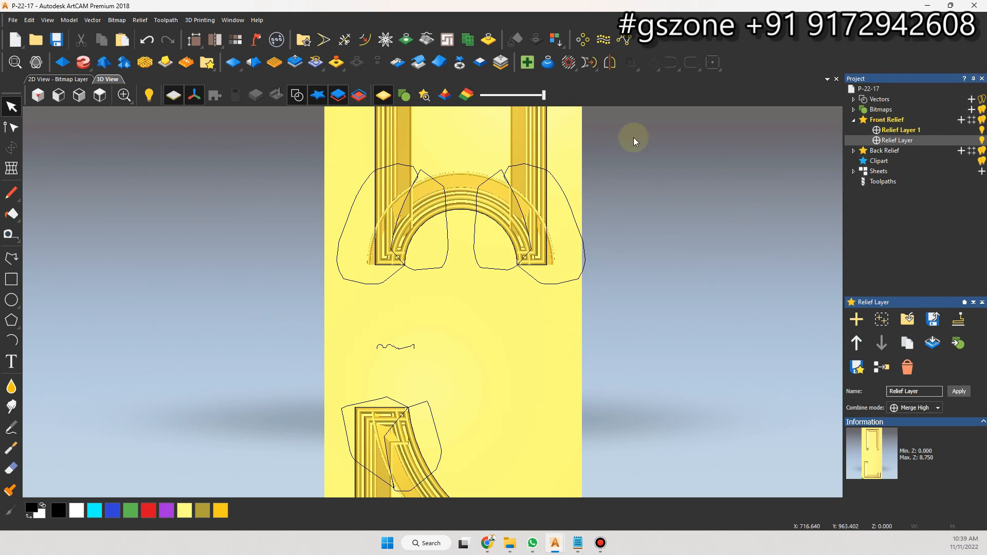
- Make Relief Layer the active front relief layer and switch its visibility off and on to check it
left_click(925, 129)
left_click(928, 141)
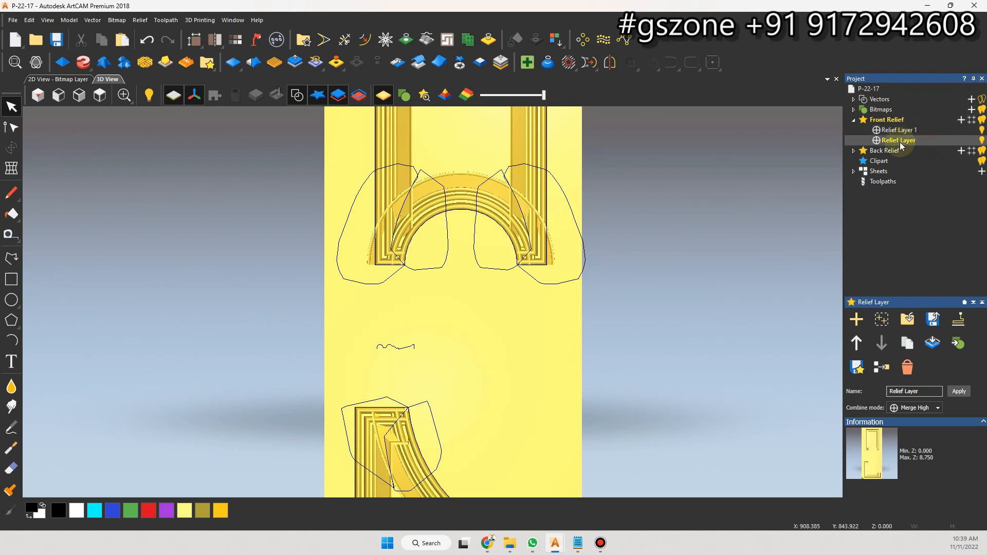
left_click(982, 141)
left_click(982, 141)
- Select the three arc-side mitre vectors on both panels and reset Relief Layer to zero inside them
scroll(720, 165, "down", 3)
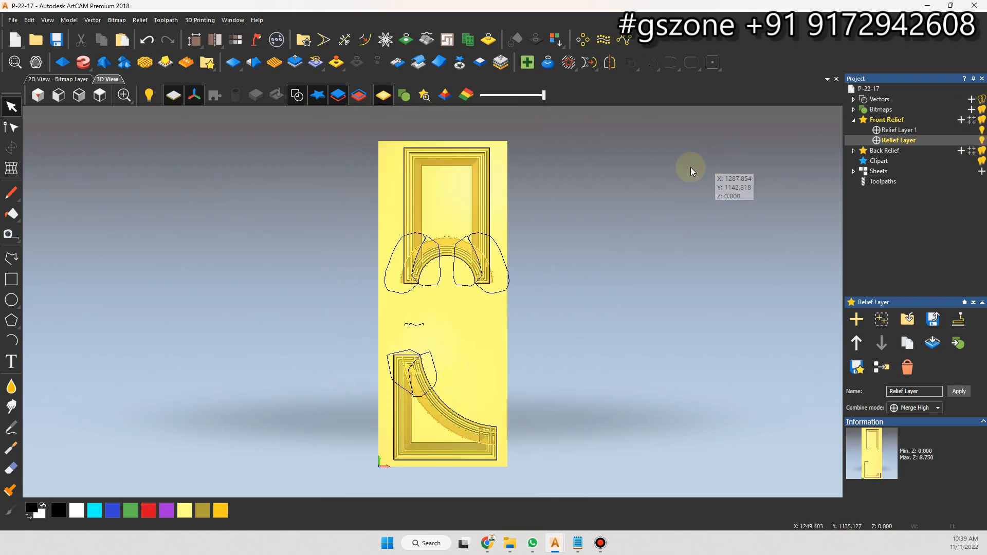
scroll(411, 442, "up", 1)
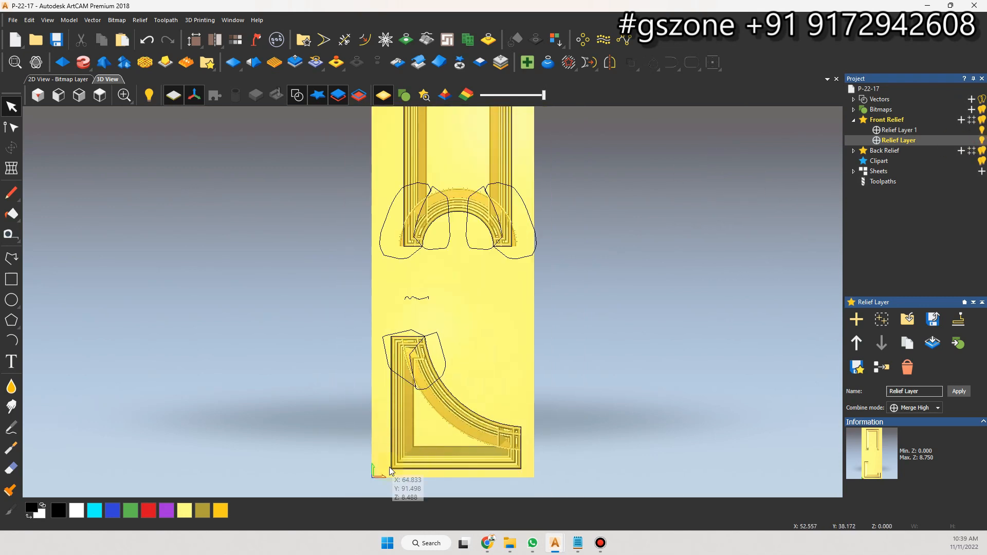
scroll(449, 235, "up", 2)
scroll(457, 270, "up", 1)
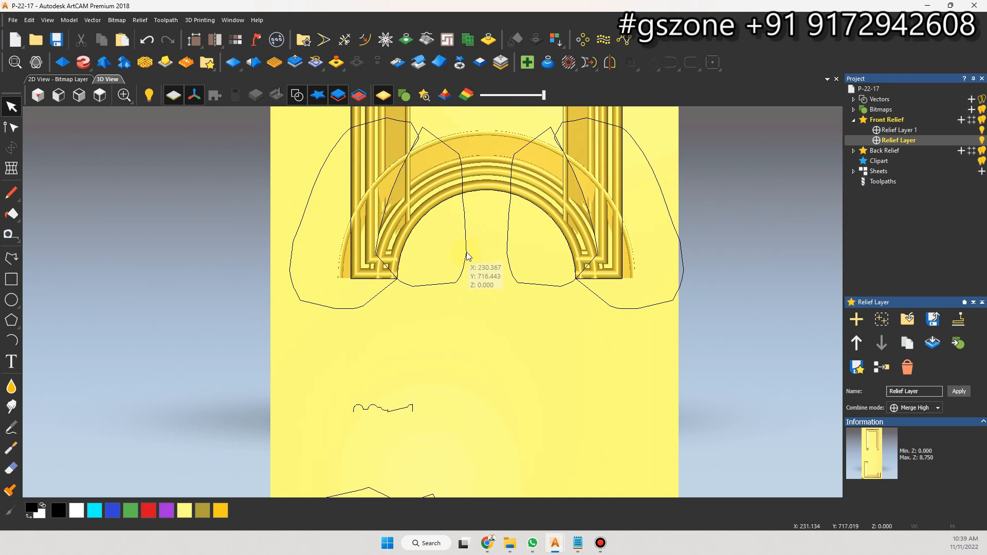
left_click(452, 258)
left_click(509, 258, "shift")
scroll(515, 326, "down", 3)
scroll(436, 415, "up", 2)
left_click(442, 374, "shift")
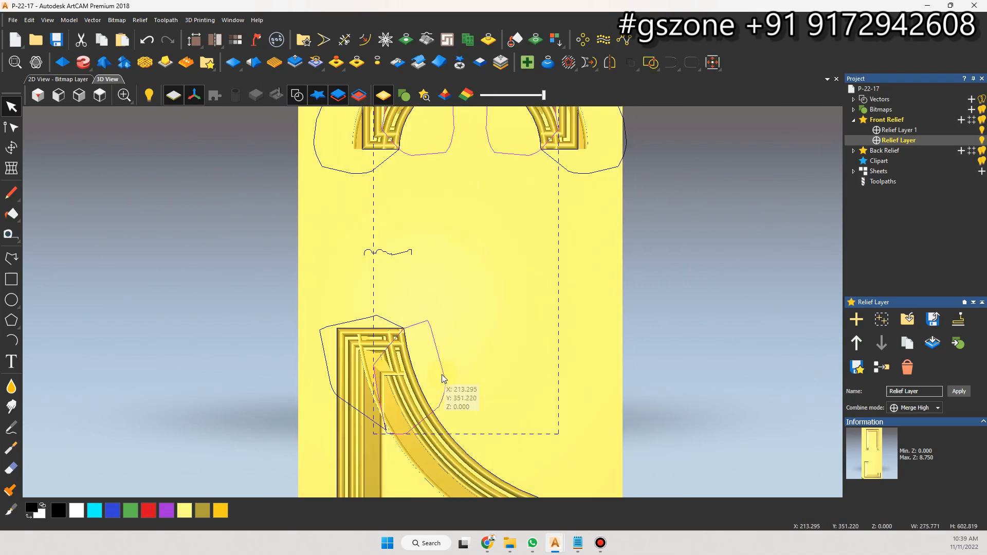
scroll(436, 306, "down", 2)
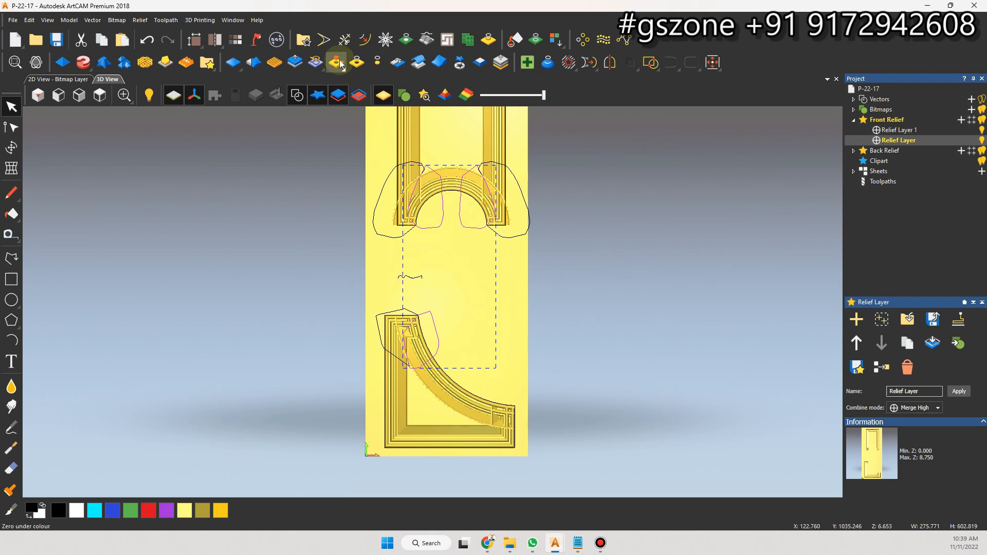
scroll(461, 167, "up", 3)
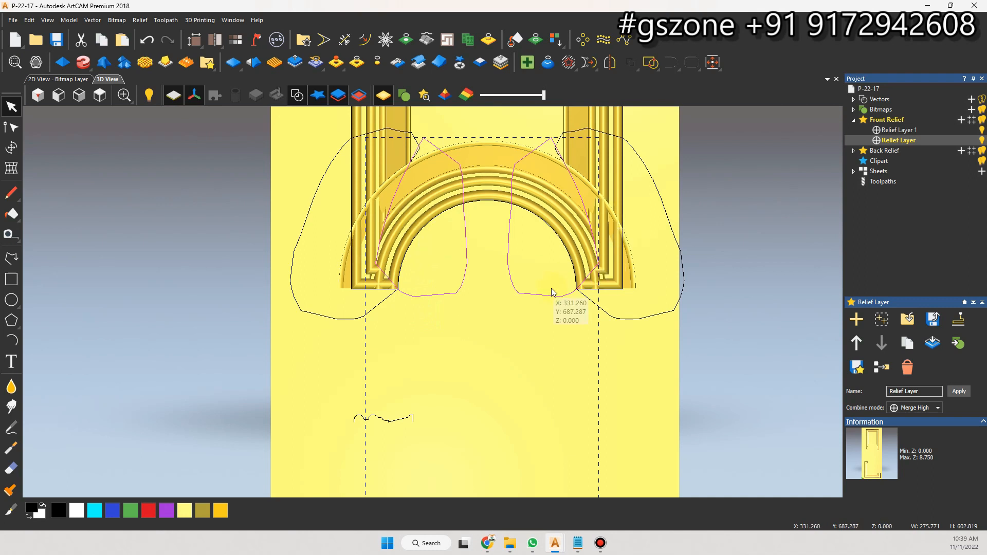
scroll(470, 317, "down", 1)
scroll(470, 317, "down", 2)
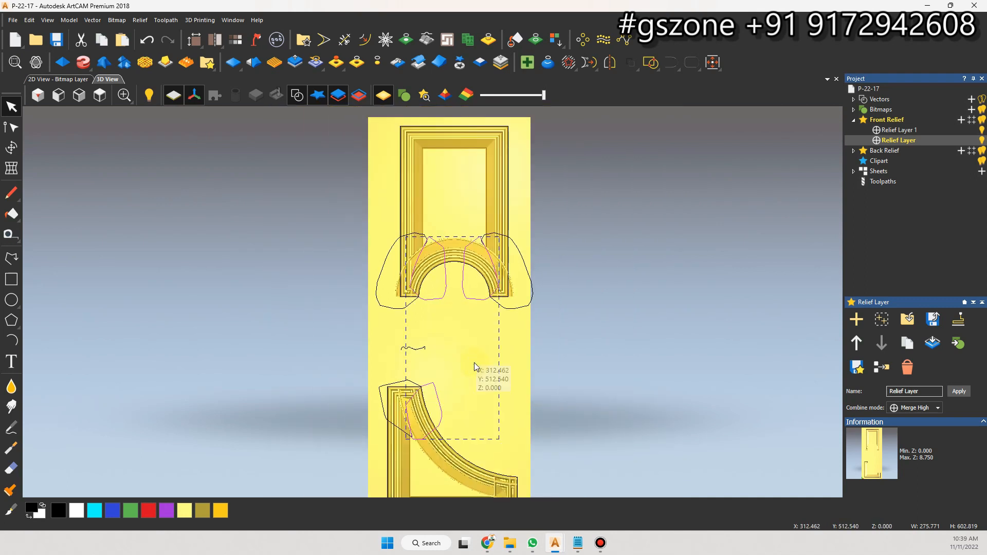
- Make Relief Layer 1 active and reset its relief to zero inside the three outer mitre vectors on both panels
left_click(901, 130)
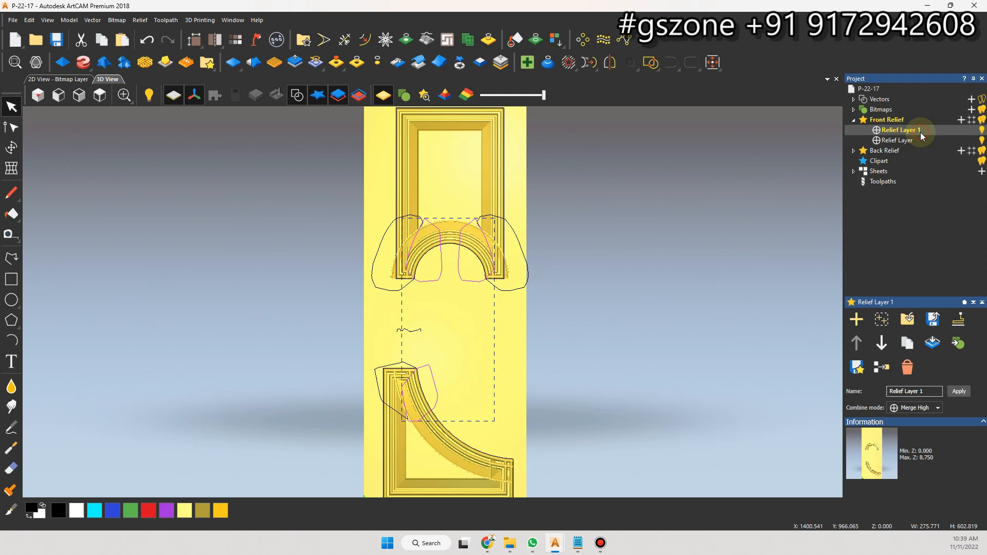
left_click(443, 307)
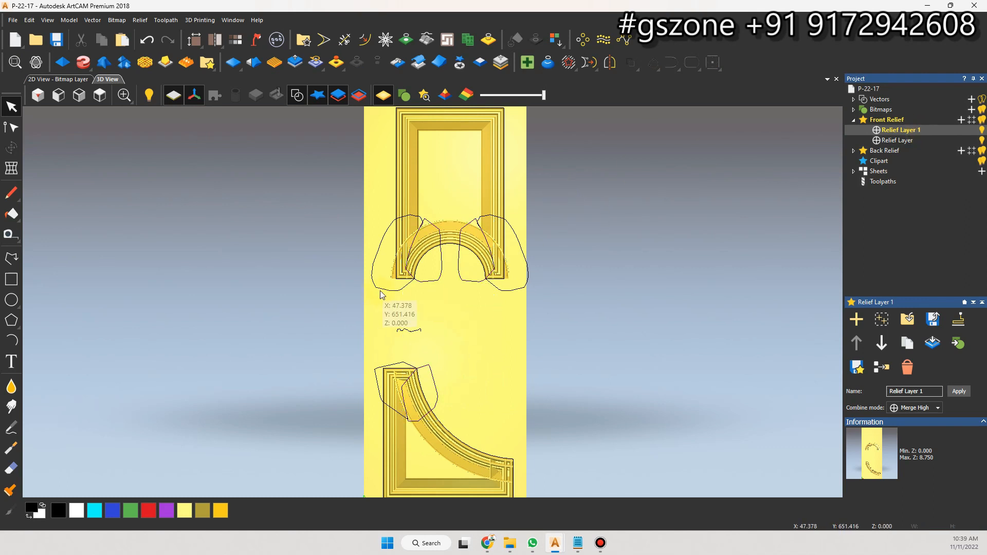
left_click(393, 291)
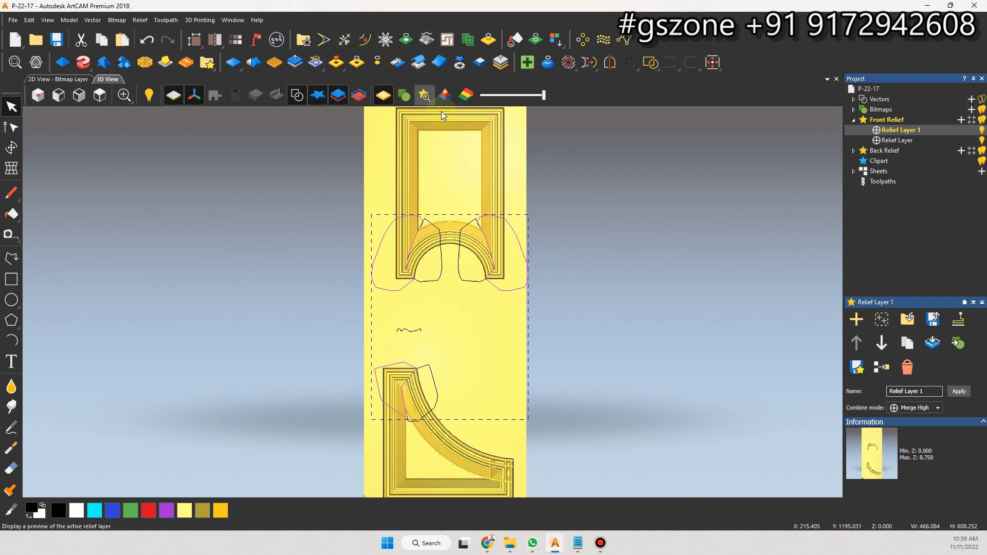
- Hide the vectors and examine the mitred moulding junctions at both ends of the upper panel's arc in 3D
scroll(465, 163, "up", 4)
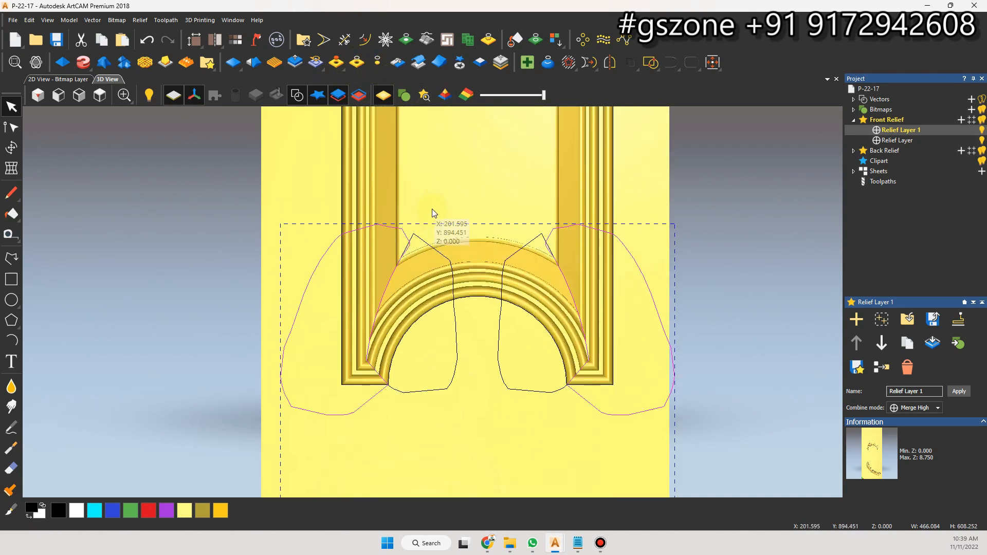
left_click(294, 98)
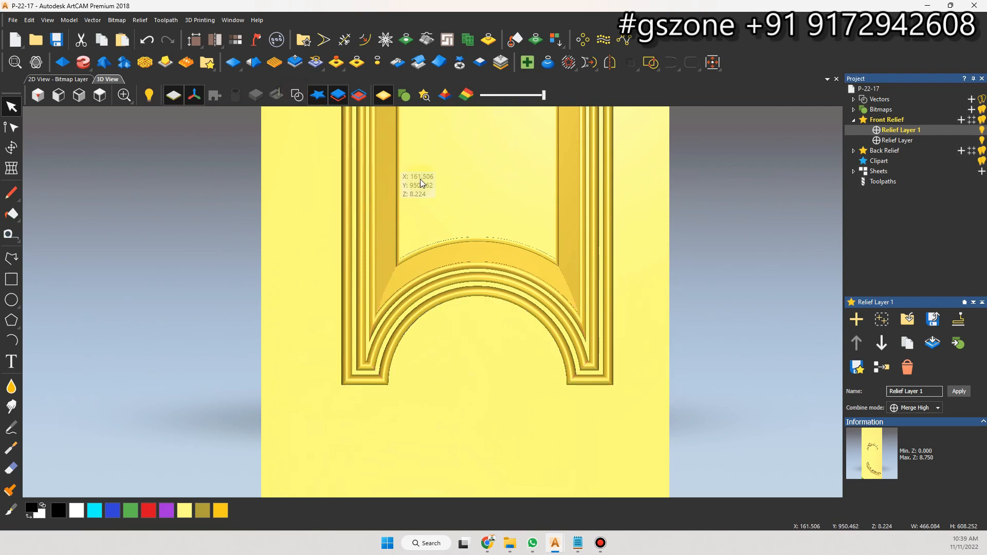
scroll(447, 284, "down", 4)
scroll(450, 283, "up", 3)
left_click_drag(494, 351, 559, 188)
scroll(397, 297, "up", 3)
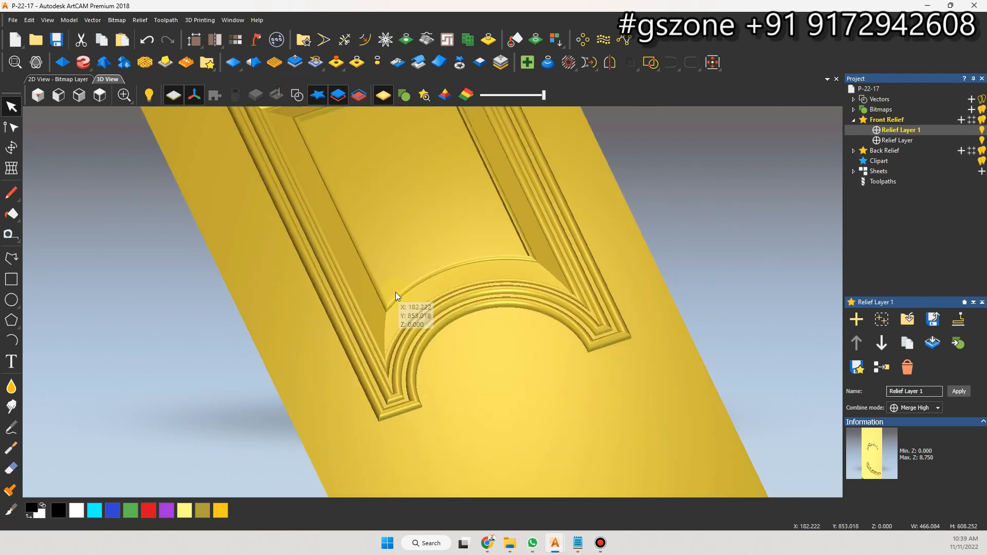
scroll(544, 357, "up", 2)
scroll(445, 396, "up", 2)
scroll(444, 393, "down", 5)
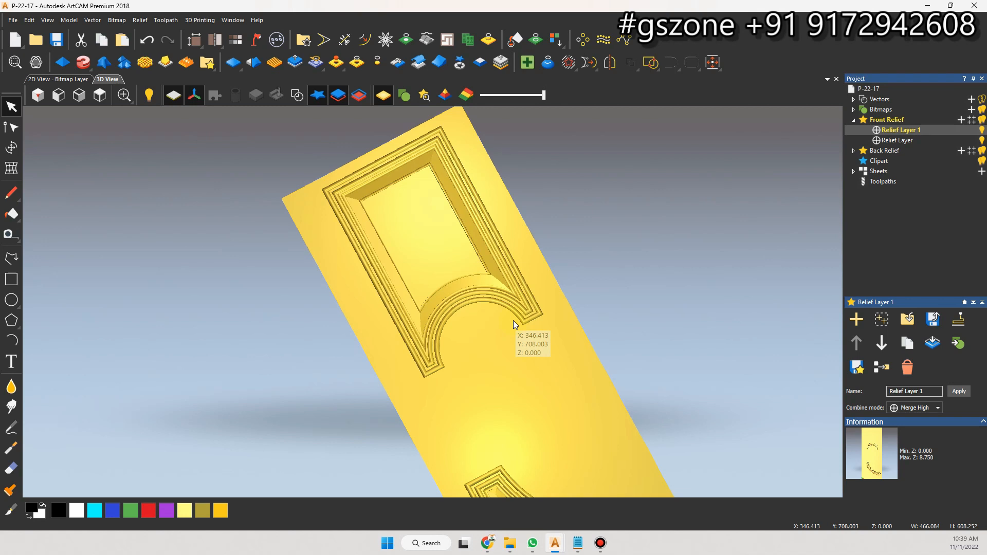
scroll(511, 319, "up", 2)
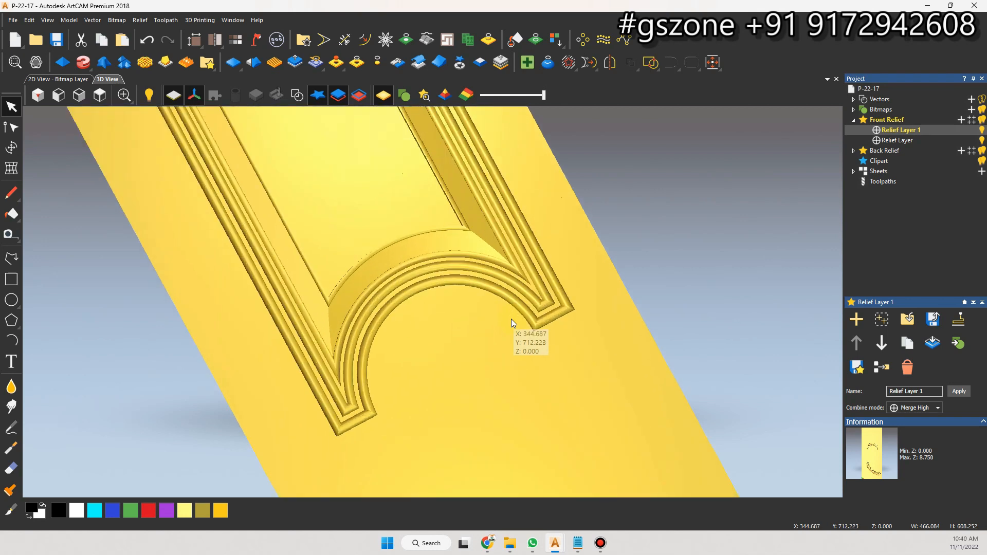
- Examine the lower panel's upper-left mitre and the whole door from several angles, and restore the top view with vectors shown
scroll(511, 319, "down", 4)
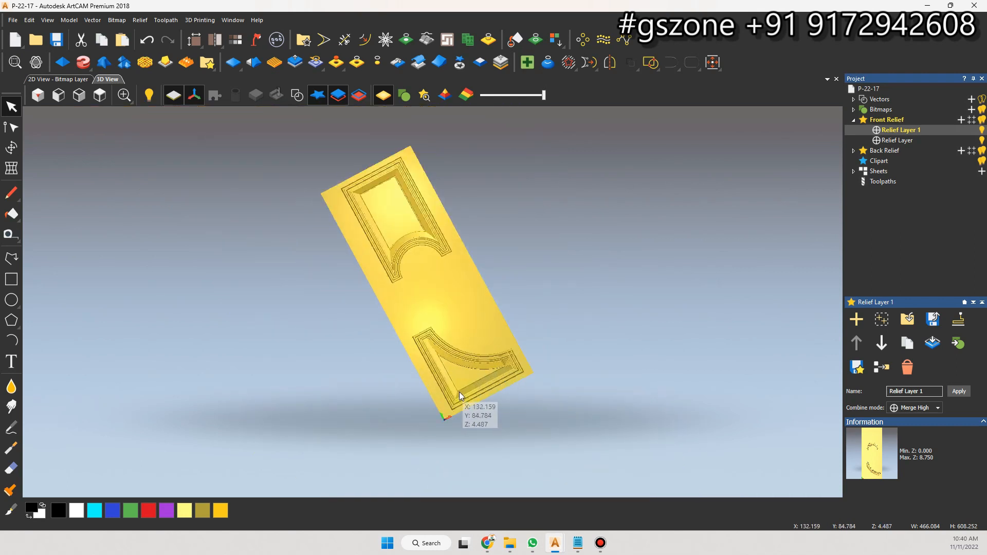
scroll(423, 332, "up", 4)
scroll(424, 332, "up", 6)
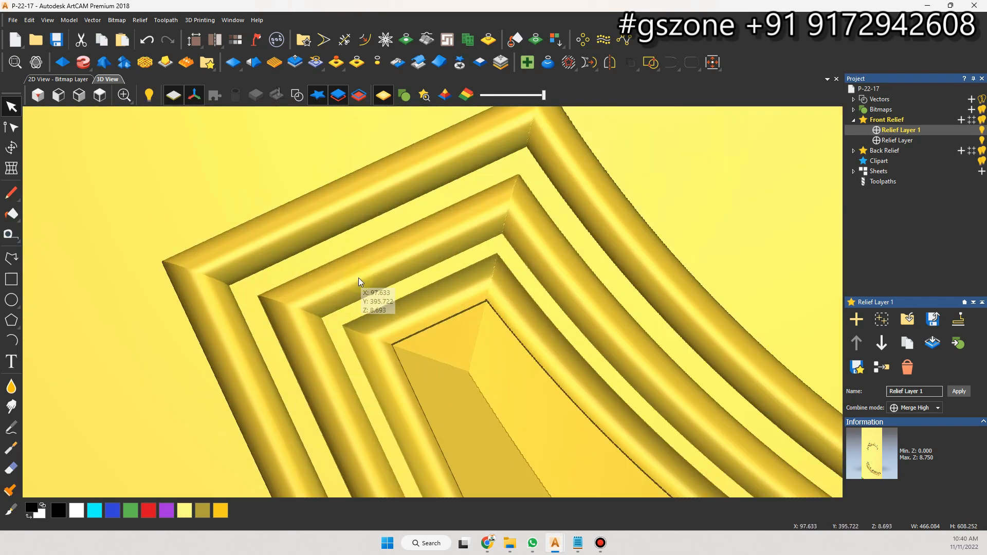
scroll(560, 390, "down", 4)
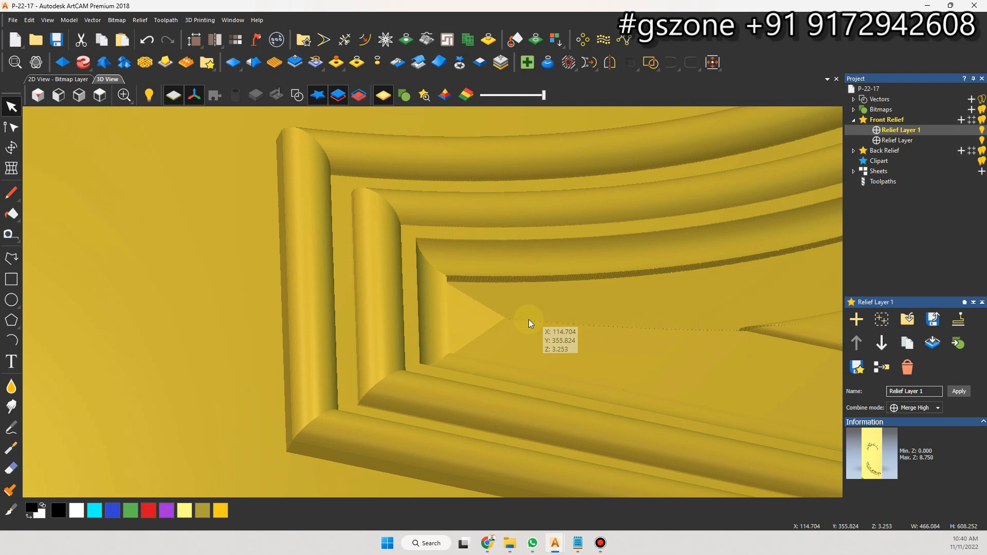
scroll(473, 315, "up", 3)
left_click_drag(473, 315, 330, 410)
scroll(411, 331, "down", 4)
scroll(411, 331, "down", 5)
scroll(418, 292, "up", 2)
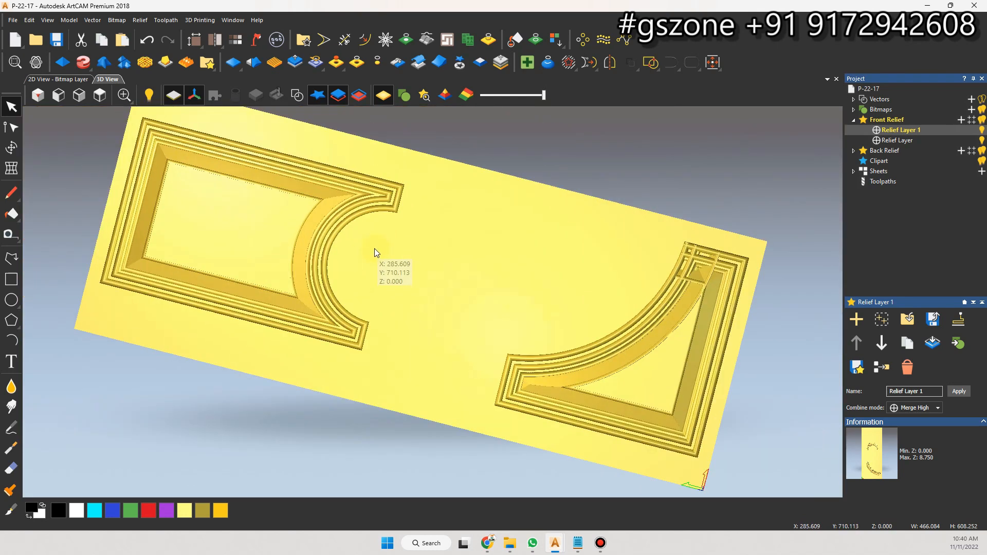
left_click(100, 95)
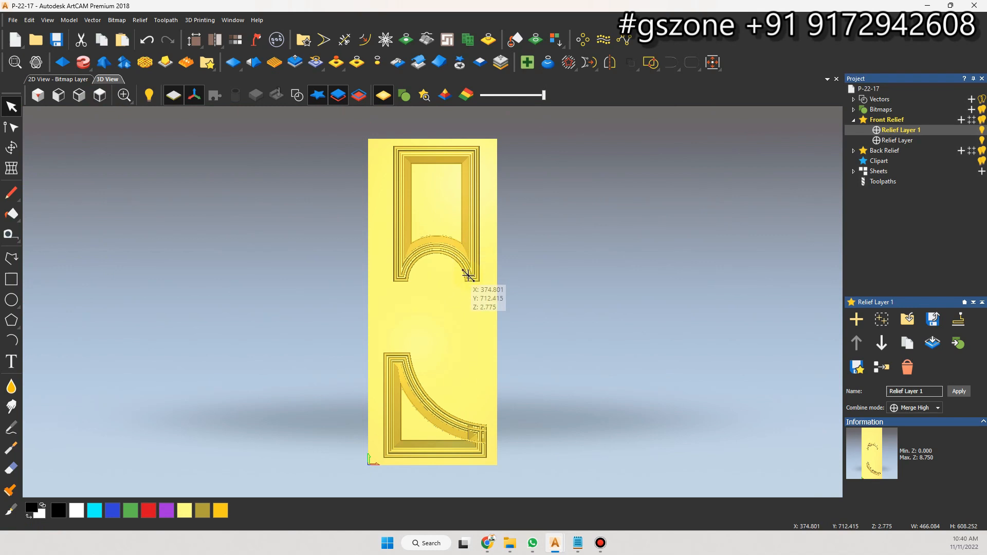
scroll(469, 279, "up", 3)
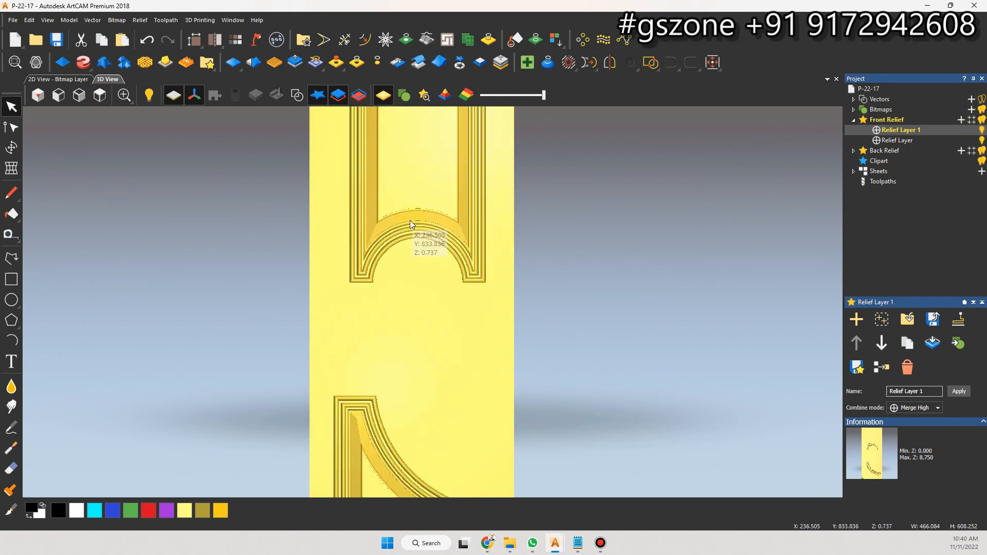
left_click(297, 96)
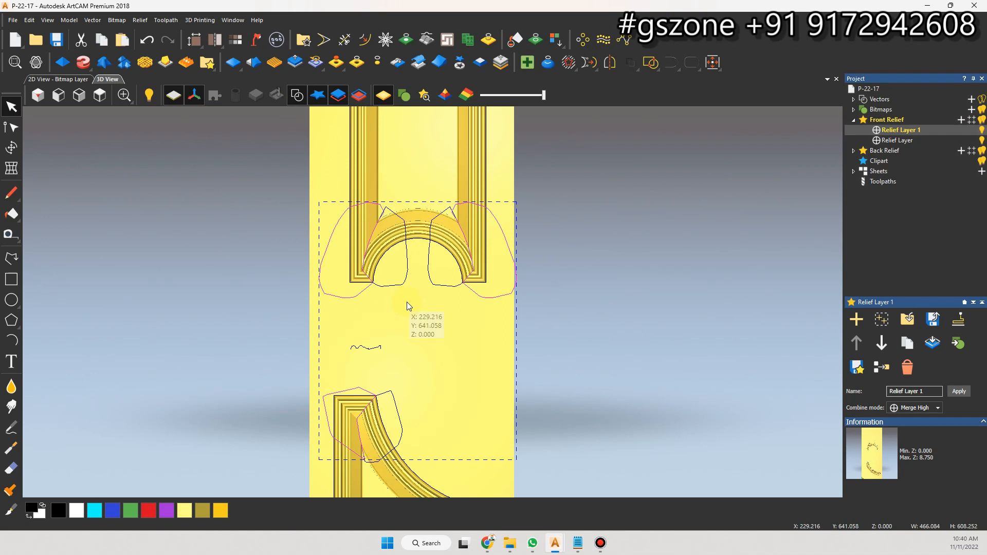
- Draw a start-end-point arc along the mitre at the lower panel's right junction, from the inner moulding crossing to the outer corner
scroll(407, 306, "down", 3)
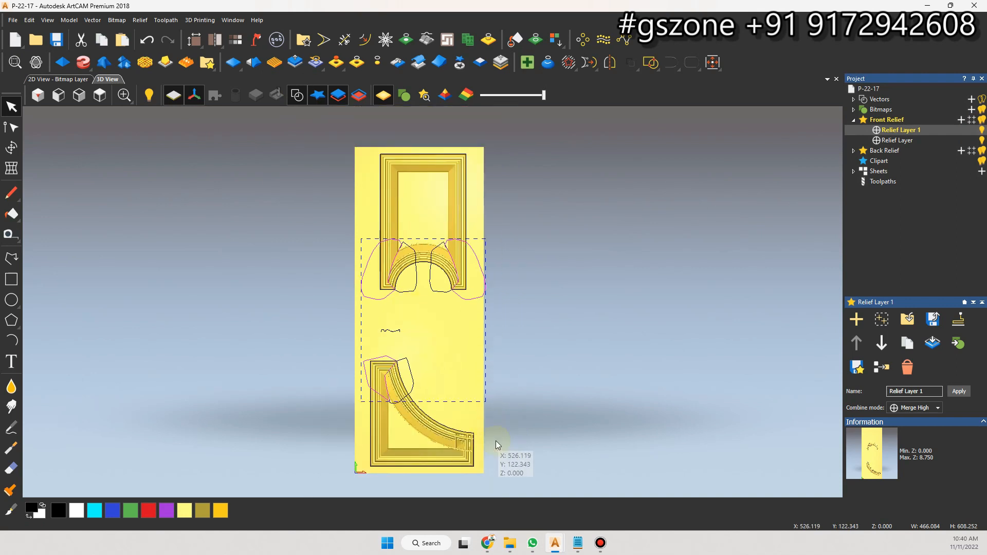
scroll(461, 477, "up", 5)
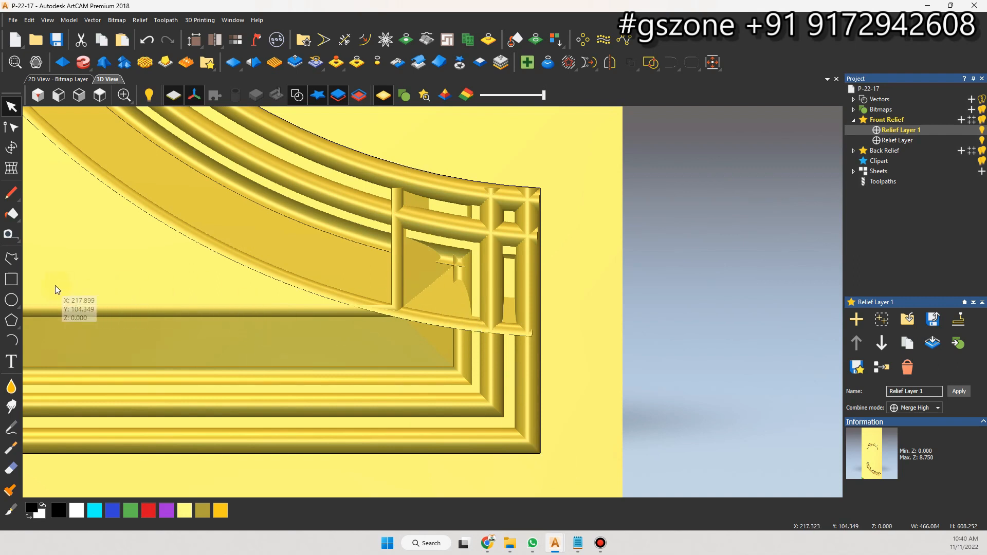
left_click(12, 259)
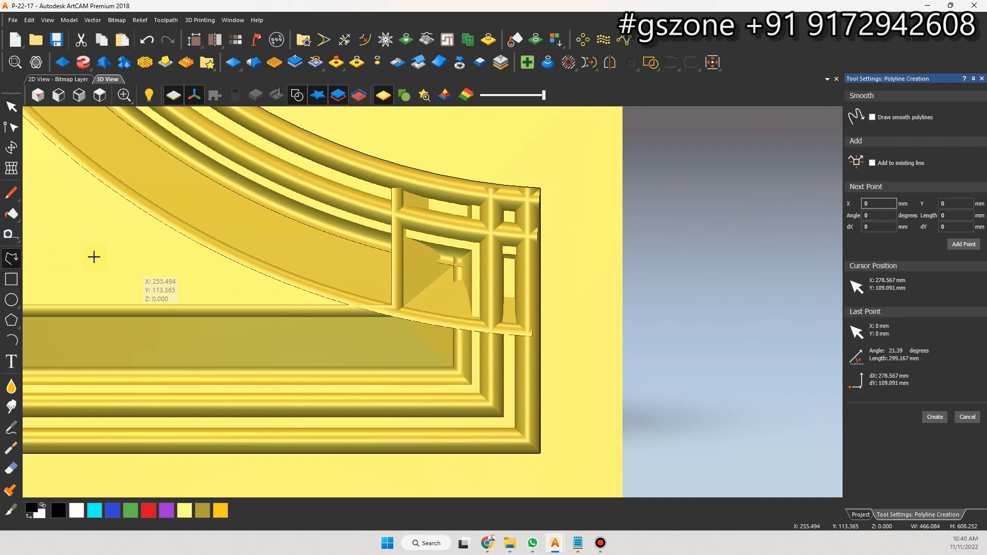
left_click(17, 341)
scroll(431, 309, "up", 2)
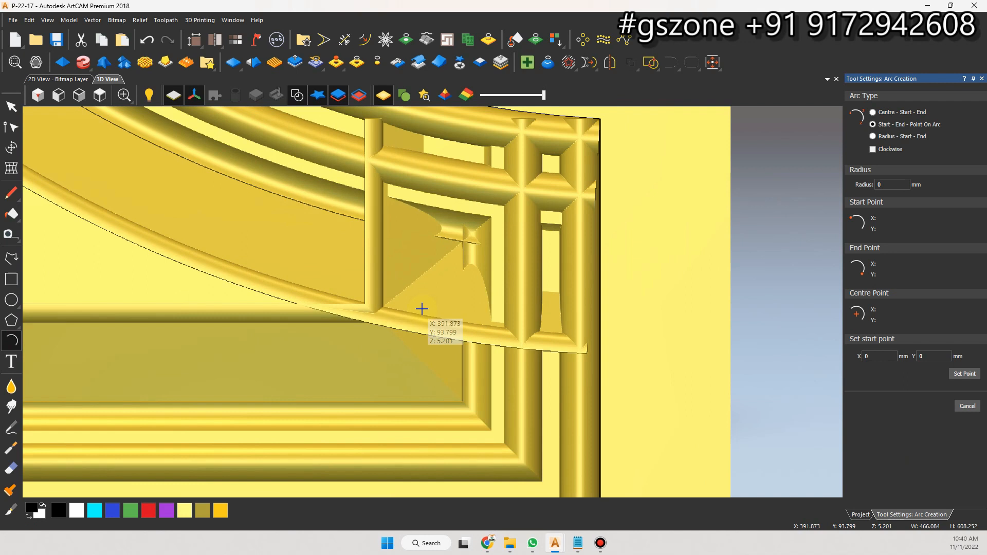
left_click(396, 310)
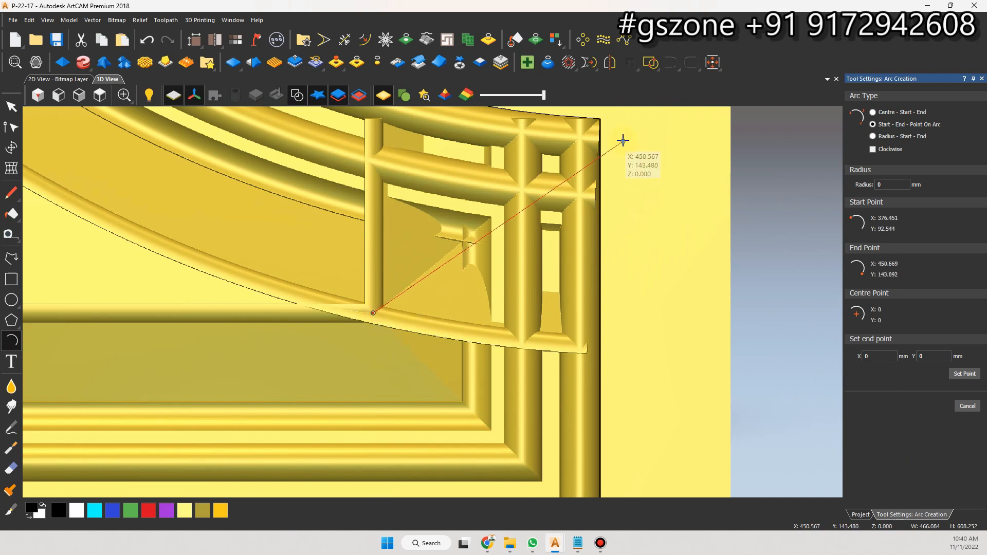
left_click(601, 124)
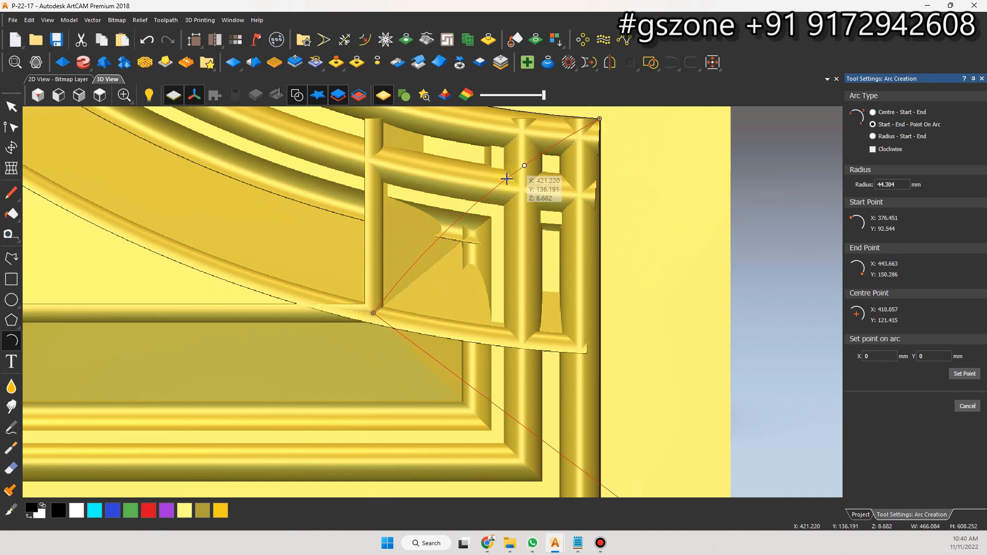
left_click(468, 235)
scroll(438, 260, "down", 2)
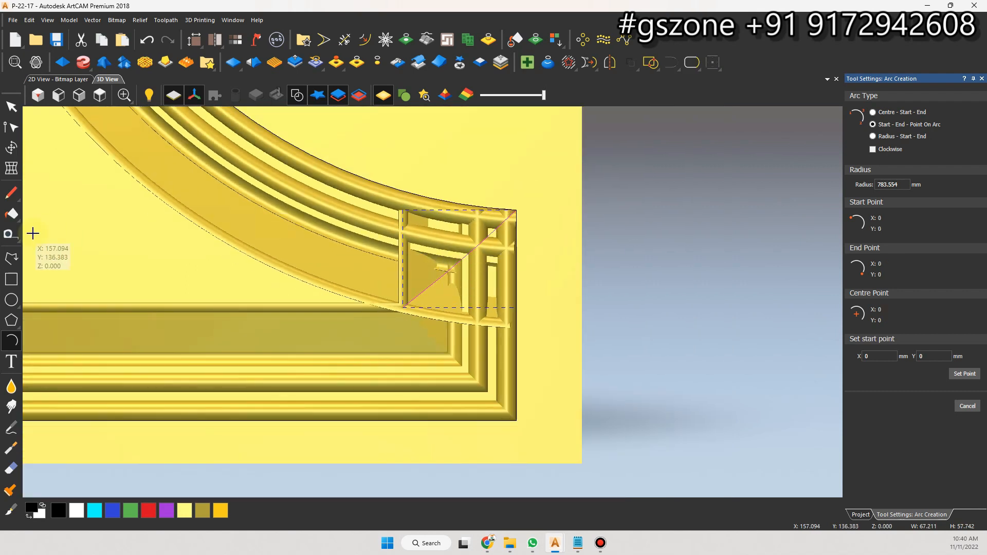
- Draw a polyline around the curved moulding's end at the lower panel's right junction, linking both ends of the mitre arc
left_click(7, 258)
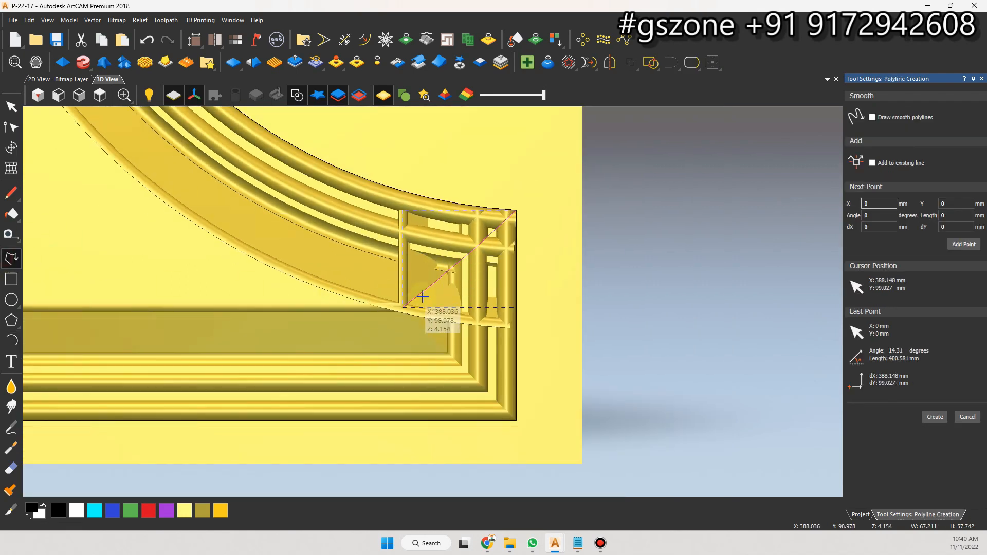
scroll(407, 313, "up", 2)
scroll(591, 189, "down", 2)
scroll(511, 216, "up", 2)
left_click(507, 227)
left_click(493, 168)
left_click(468, 162)
left_click(351, 151)
left_click(283, 184)
left_click(242, 273)
scroll(321, 370, "up", 2)
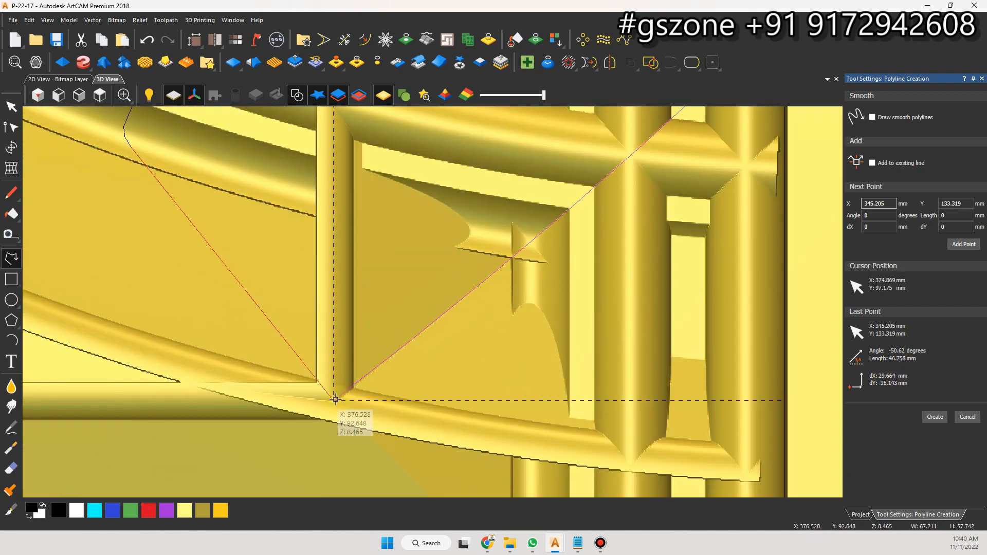
left_click(317, 384)
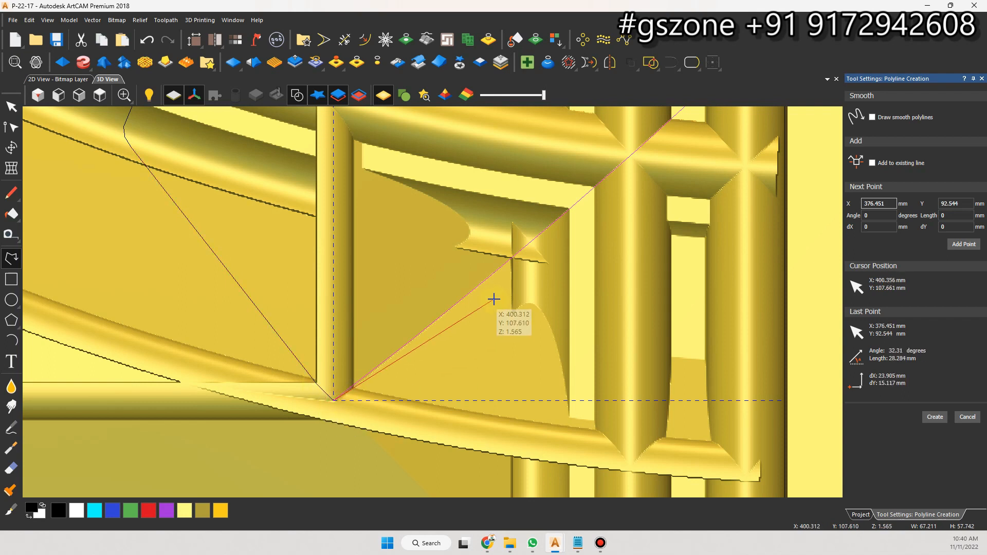
key("Escape")
- Join the new polyline with the mitre arc into a single closed vector using a 0.025 mm tolerance
left_click(451, 328)
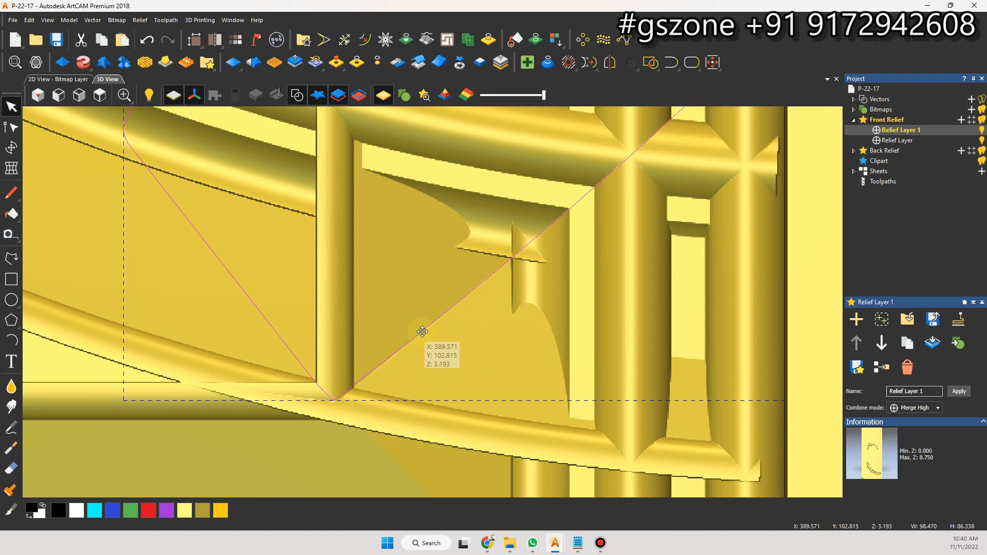
key("j")
left_click(760, 260)
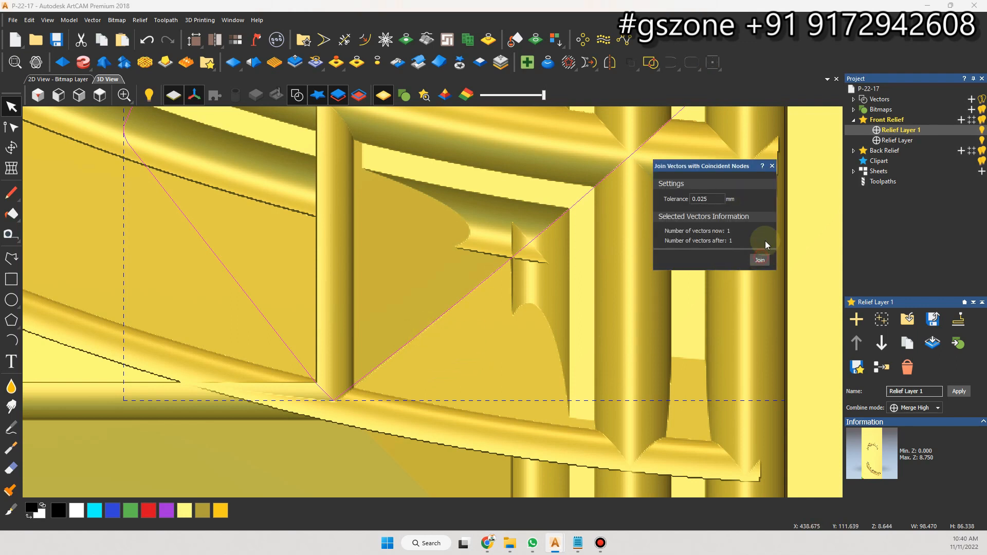
left_click(772, 165)
scroll(554, 262, "down", 5)
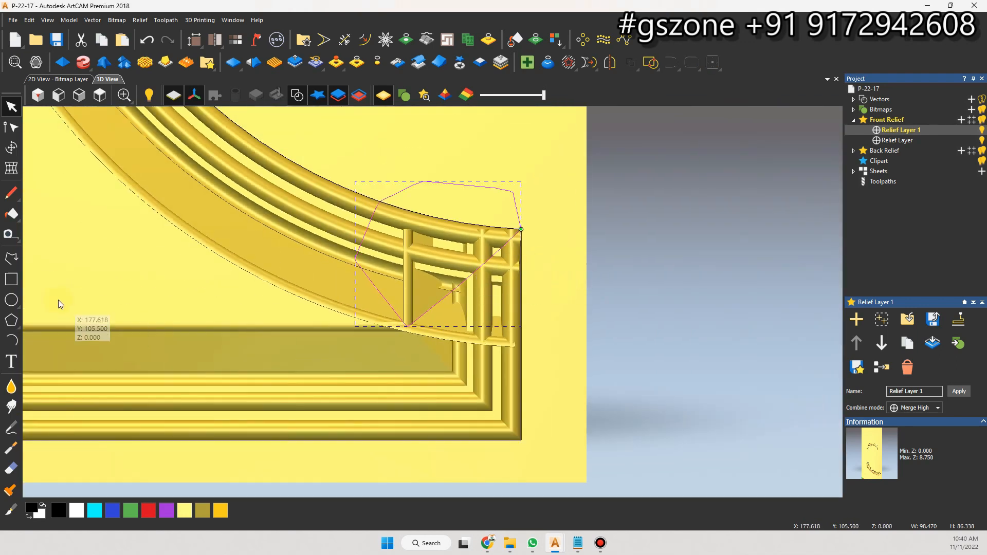
- Try a straight mitre polyline from the inner moulding junction to the lower panel's bottom-right outer corner, and remove it
left_click(11, 260)
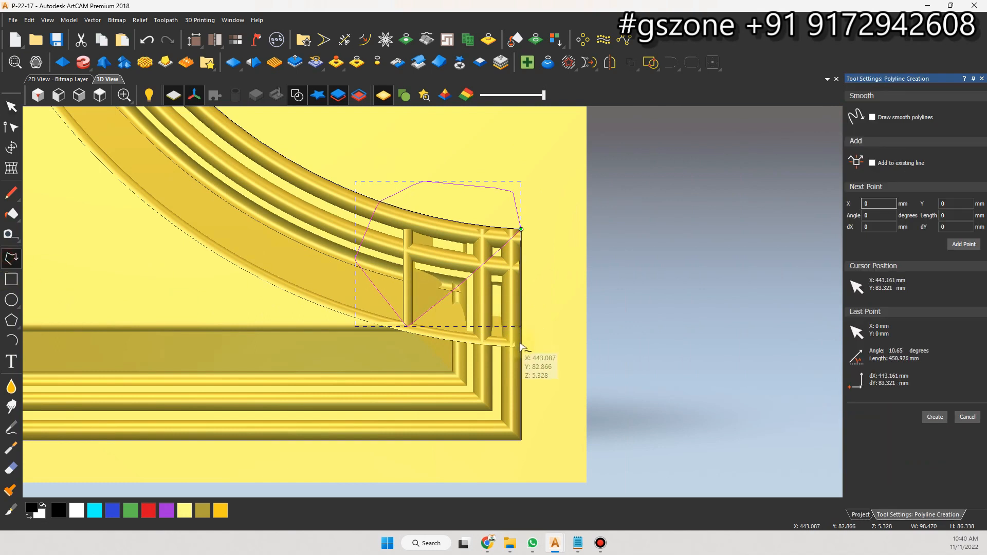
scroll(438, 341, "up", 3)
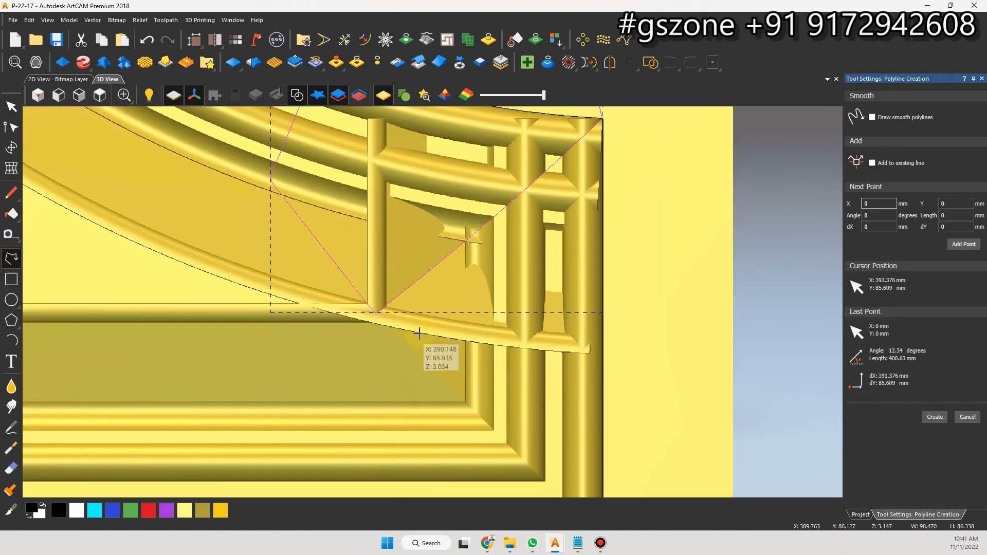
left_click(366, 304)
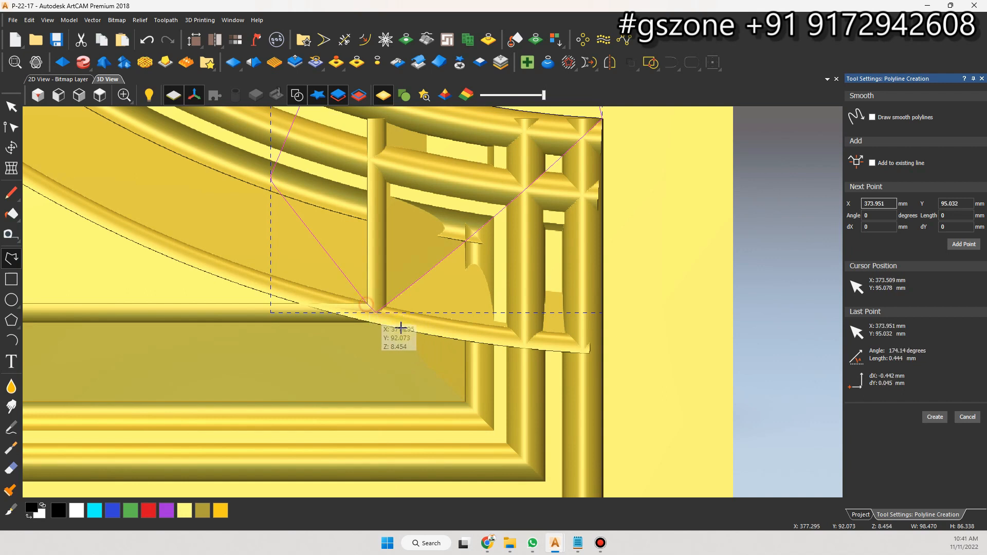
scroll(489, 403, "down", 3)
left_click(519, 421)
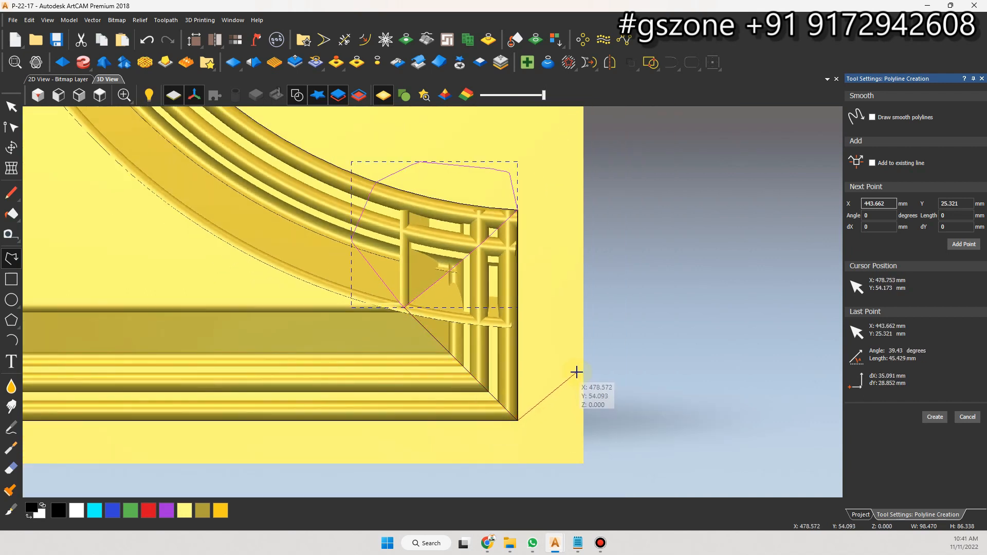
left_click(400, 304)
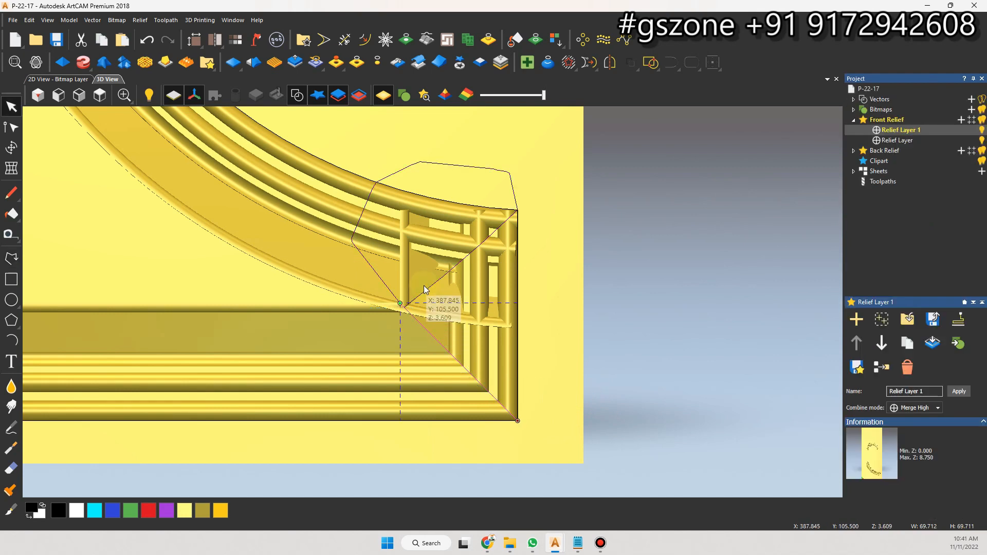
scroll(424, 290, "up", 3)
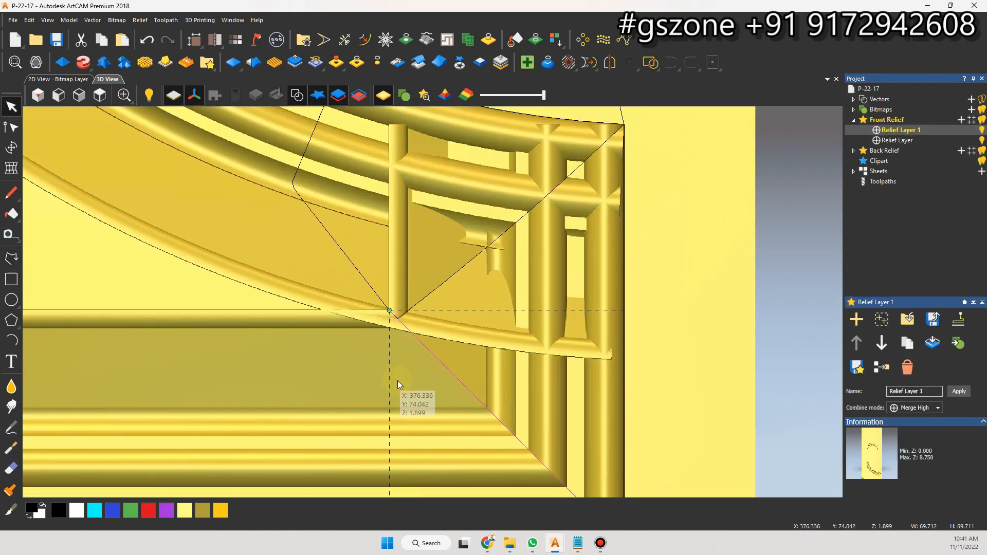
key("Escape")
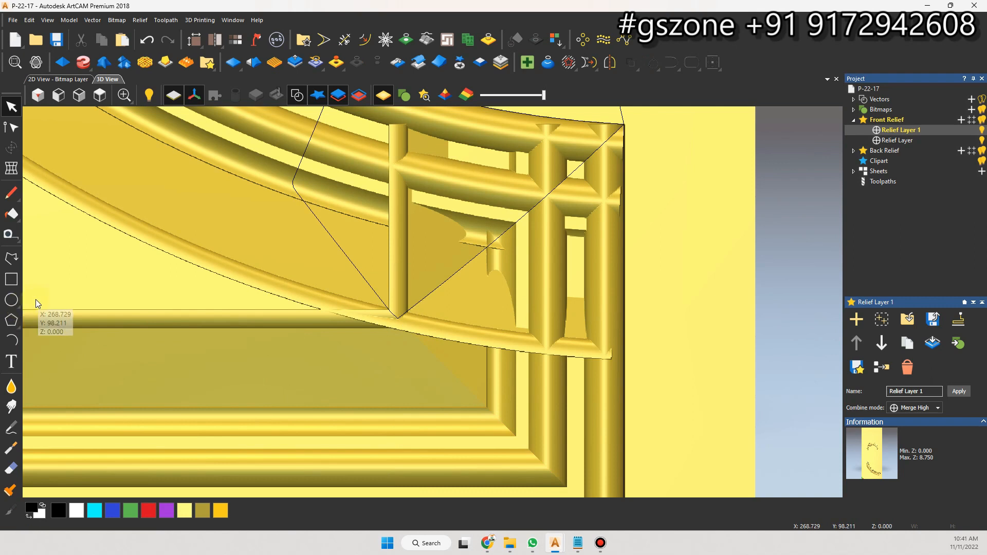
- Draw a polyline from the lower panel's right outer mitre corner to the inner moulding junction and bow it onto the mitre arc
left_click(12, 257)
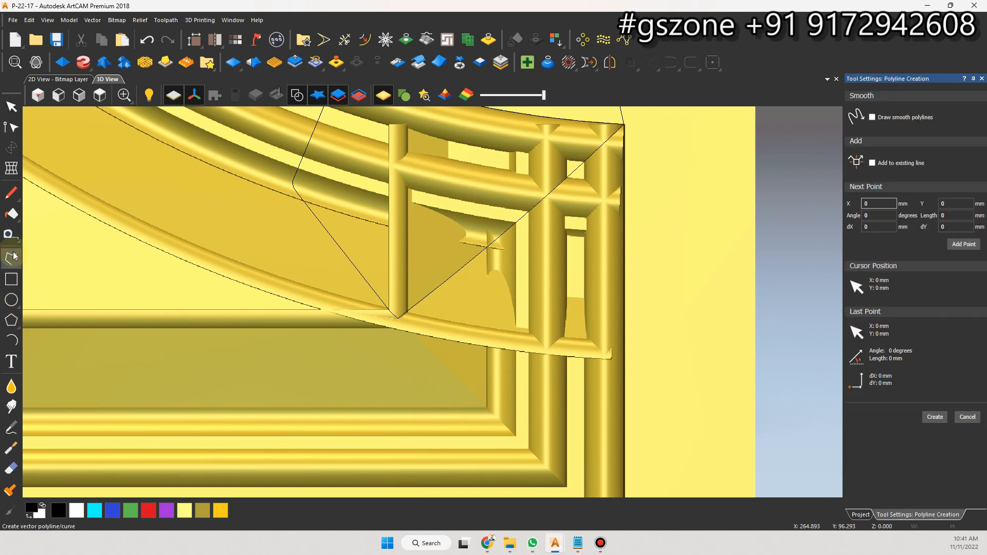
left_click(624, 125)
left_click(398, 317)
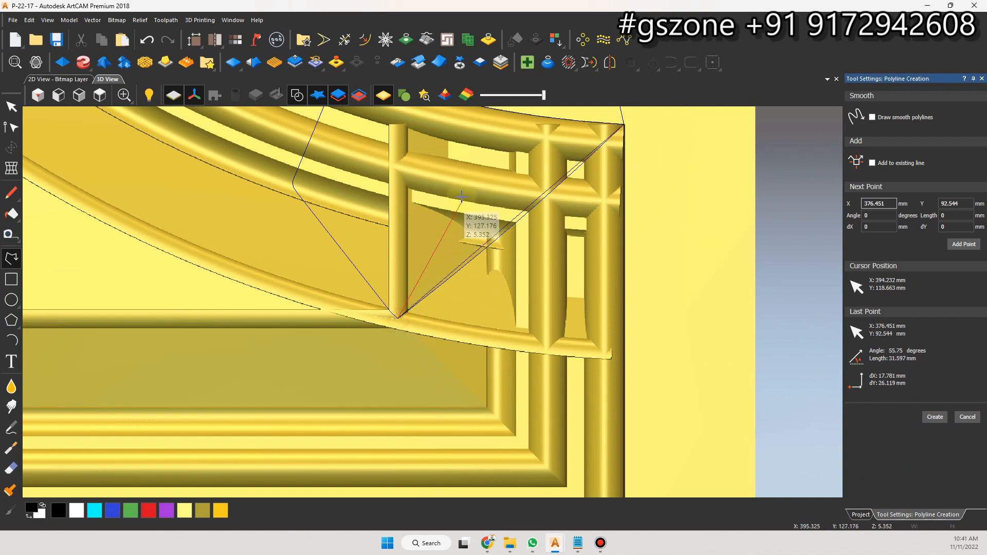
key("Escape")
key("n")
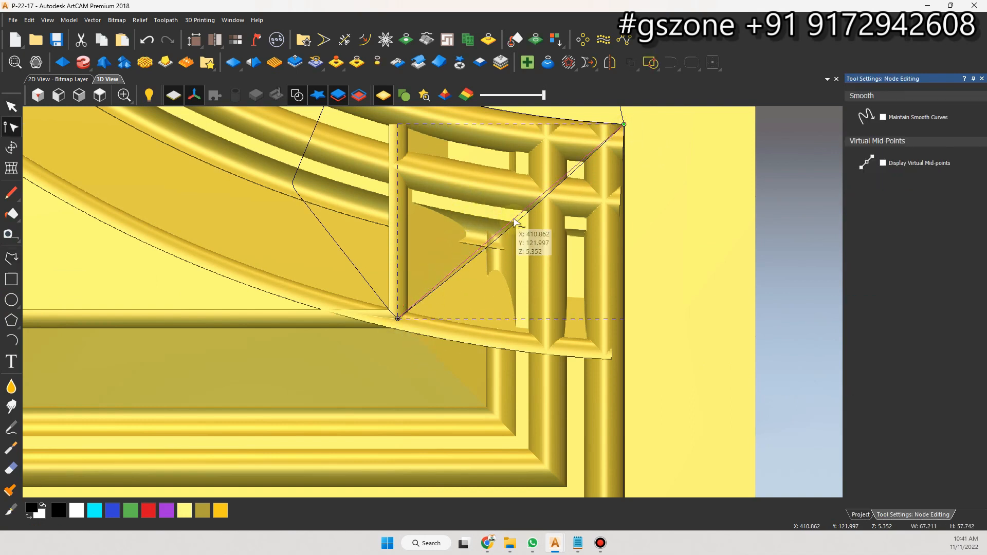
double_click(516, 222)
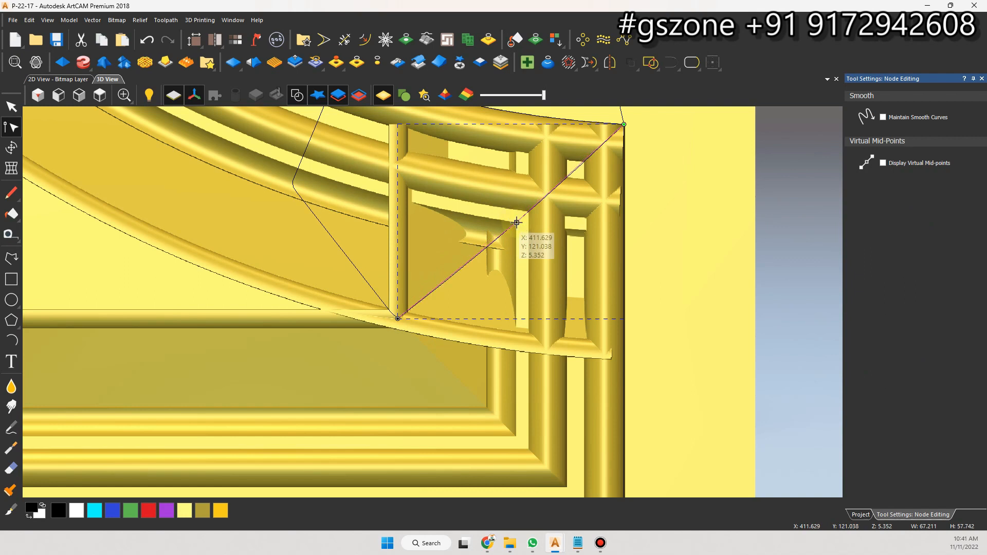
left_click(11, 258)
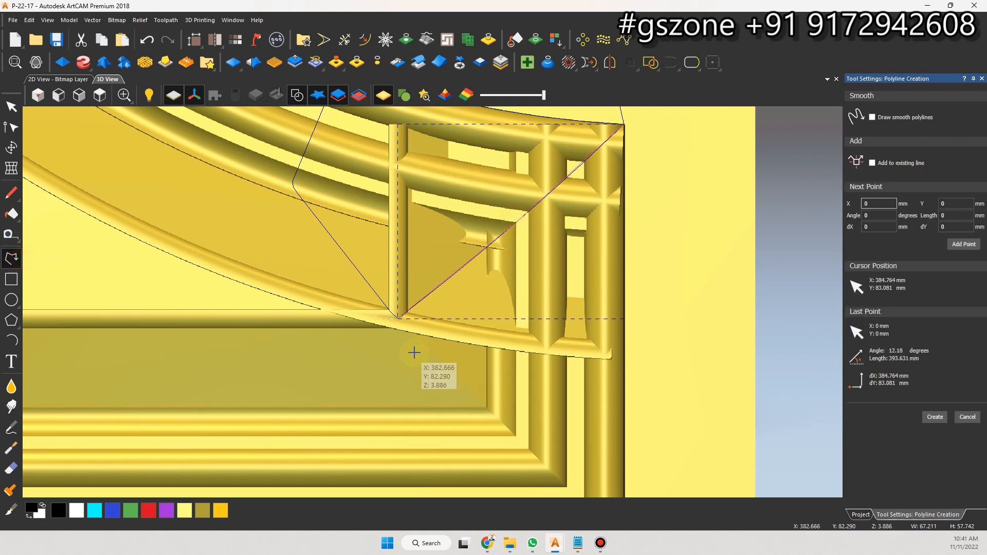
left_click(399, 322)
scroll(547, 415, "down", 2)
scroll(526, 431, "up", 2)
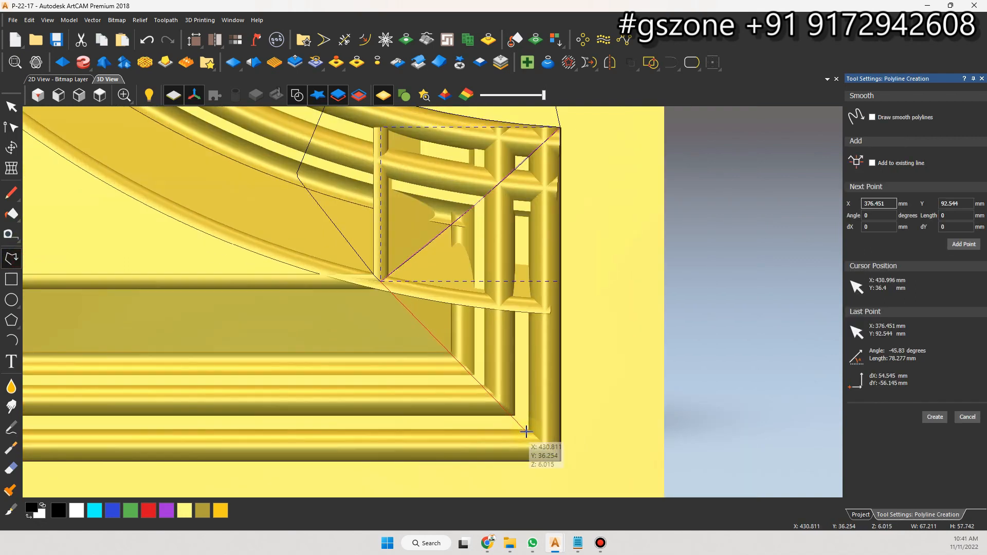
scroll(341, 257, "up", 1)
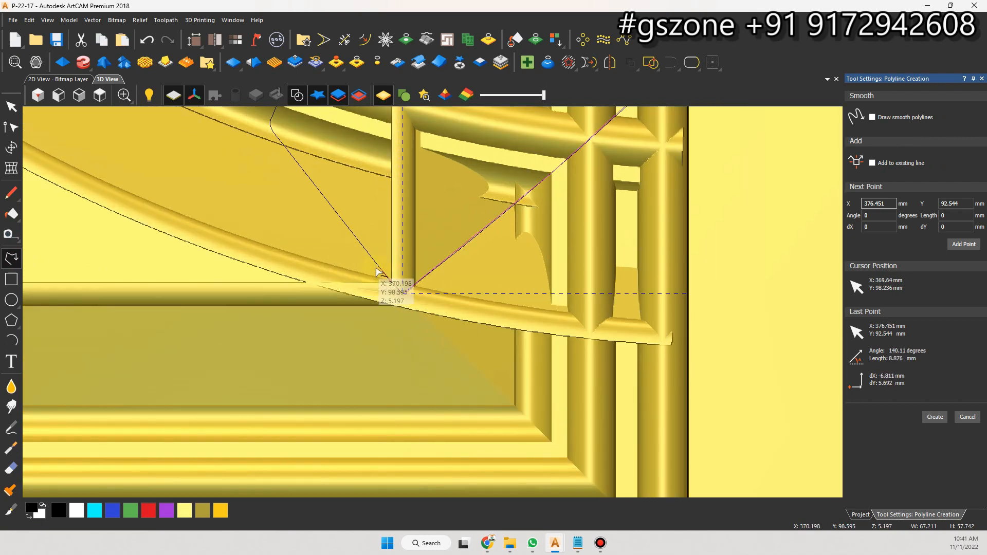
left_click(249, 277)
scroll(249, 278, "down", 2)
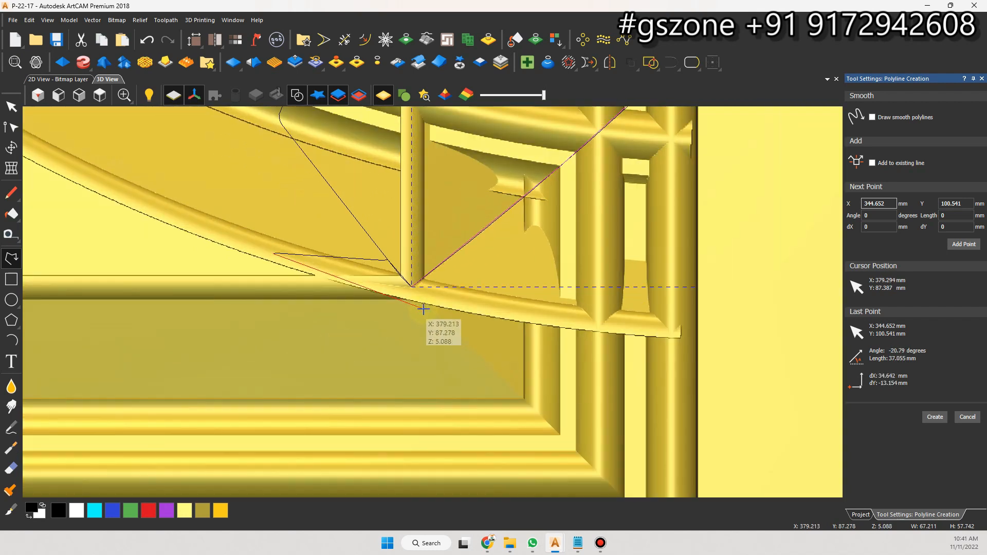
key("Escape")
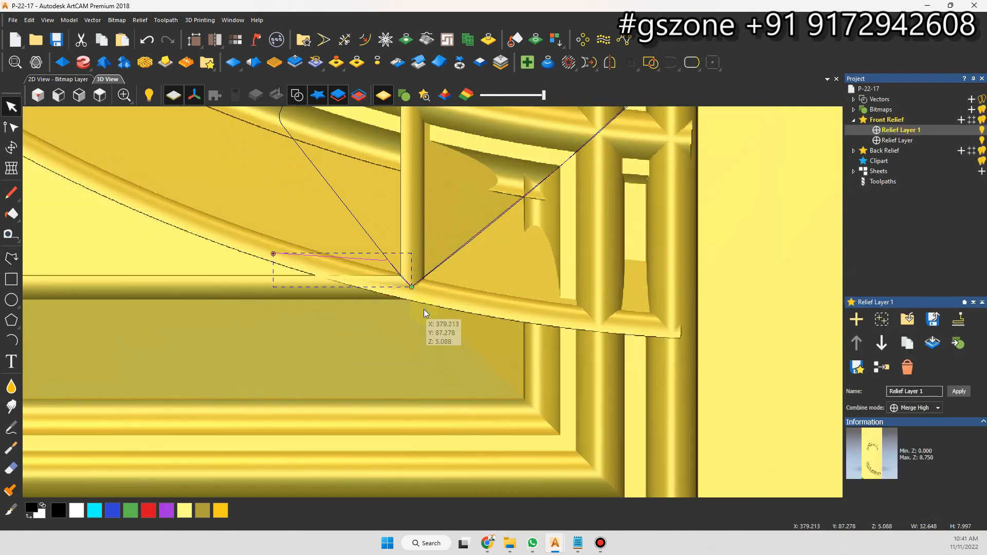
left_click(423, 310)
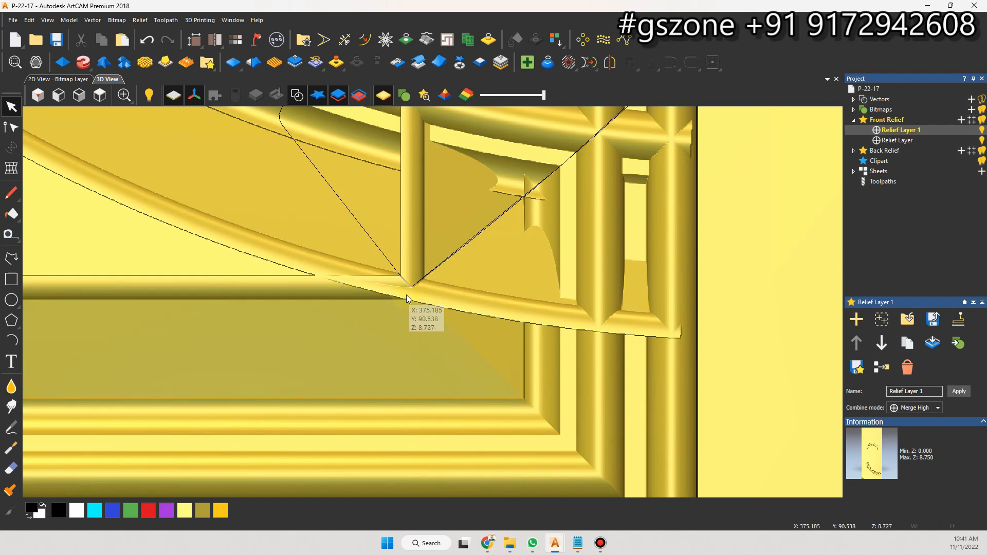
- Draw a polyline around the straight moulding's end at the lower panel's right junction and close it with the bowed mitre line
scroll(406, 294, "up", 2)
left_click(12, 258)
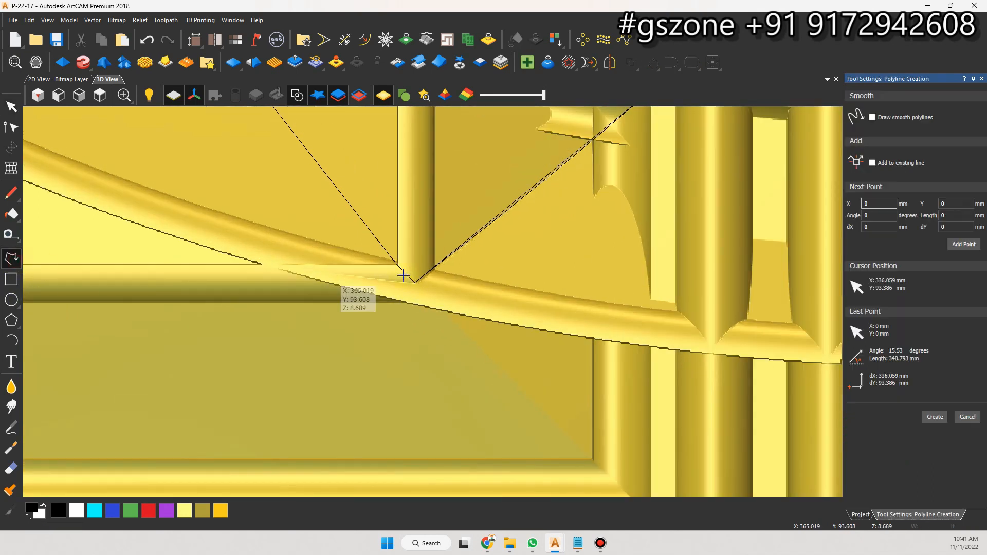
left_click(414, 282)
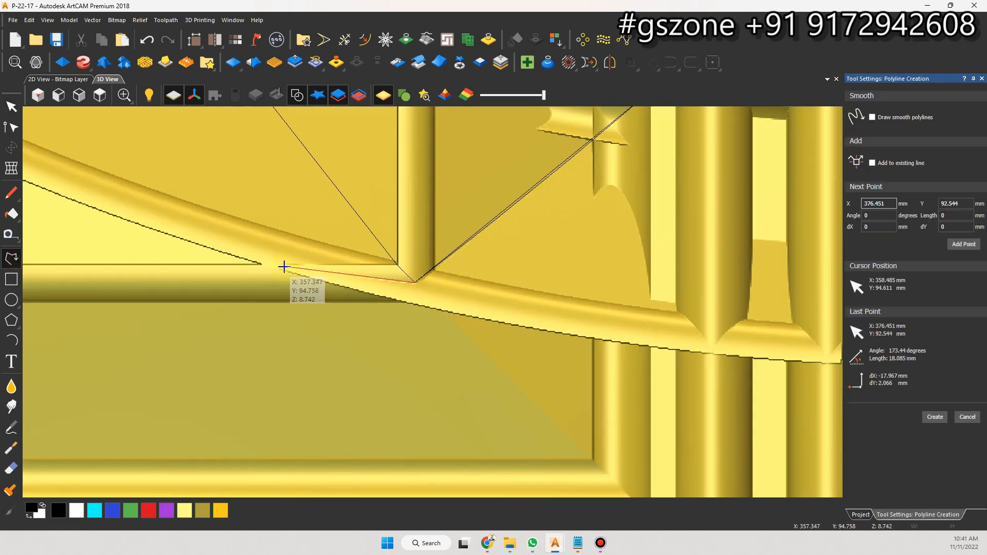
left_click(254, 262)
scroll(302, 317, "down", 3)
left_click(444, 376)
left_click(652, 420)
scroll(689, 315, "down", 3)
left_click(583, 206)
key("Escape")
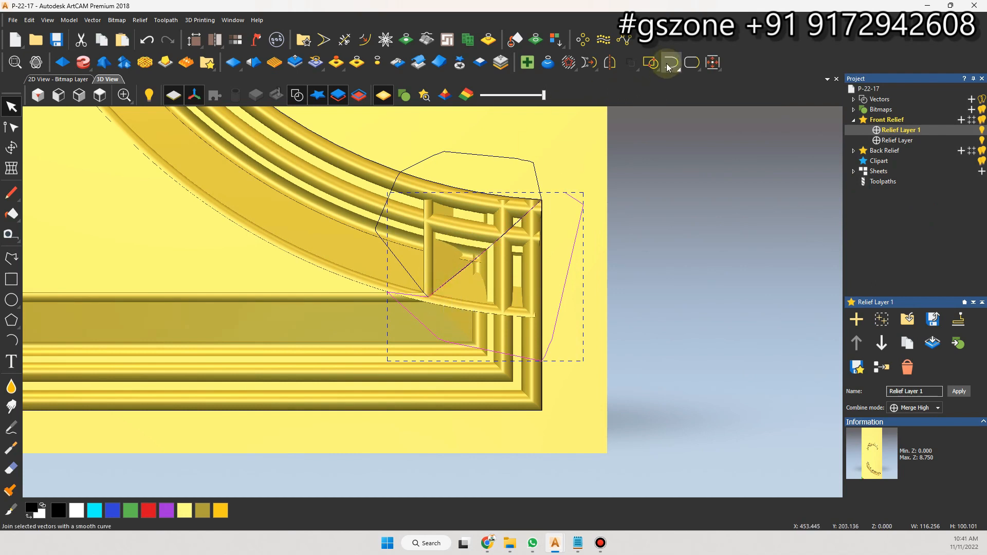
- Move the curved-side region vector's node beside the inner junction out to where the arc's inner edge meets the straight moulding
scroll(420, 268, "up", 3)
left_click(436, 280)
key("n")
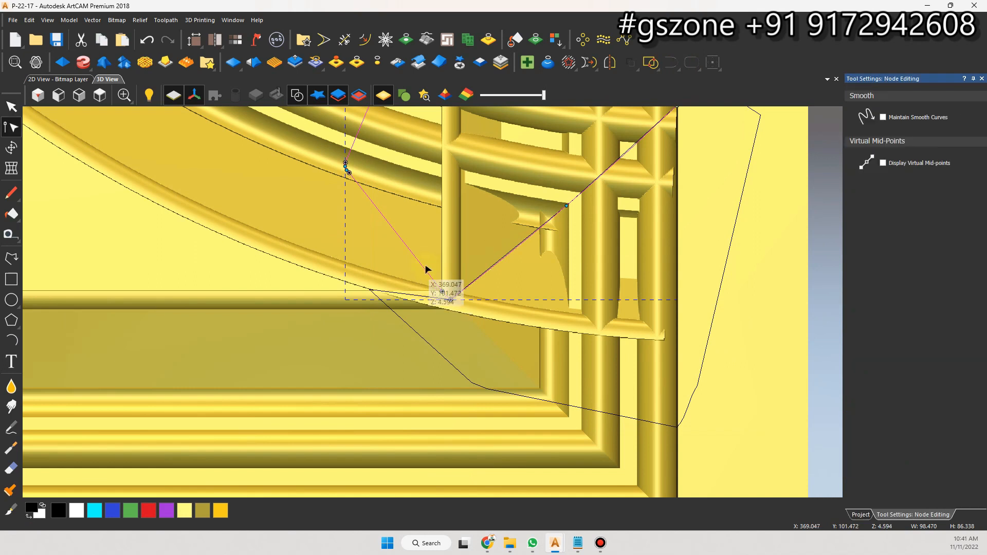
scroll(444, 289, "up", 2)
left_click_drag(446, 290, 331, 287)
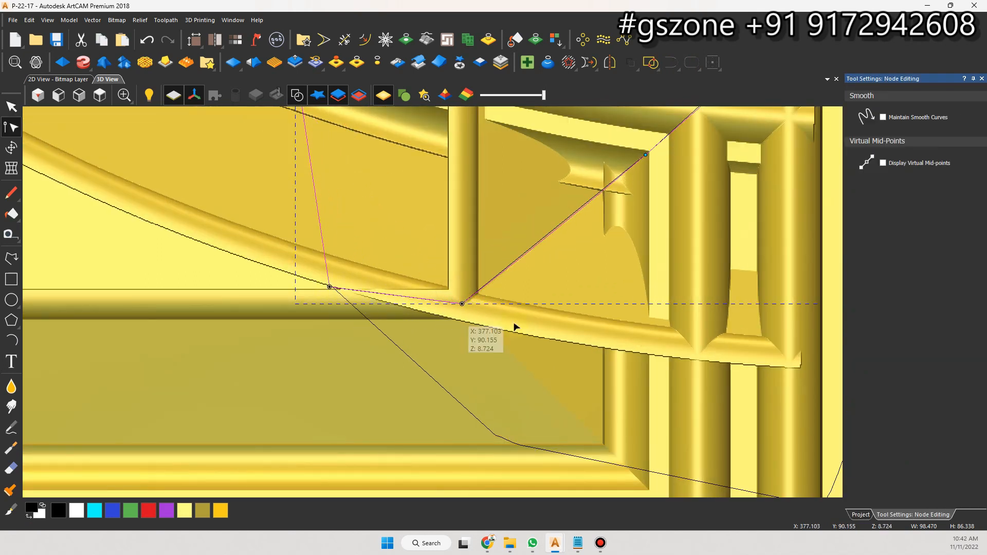
scroll(568, 329, "down", 4)
scroll(550, 280, "down", 2)
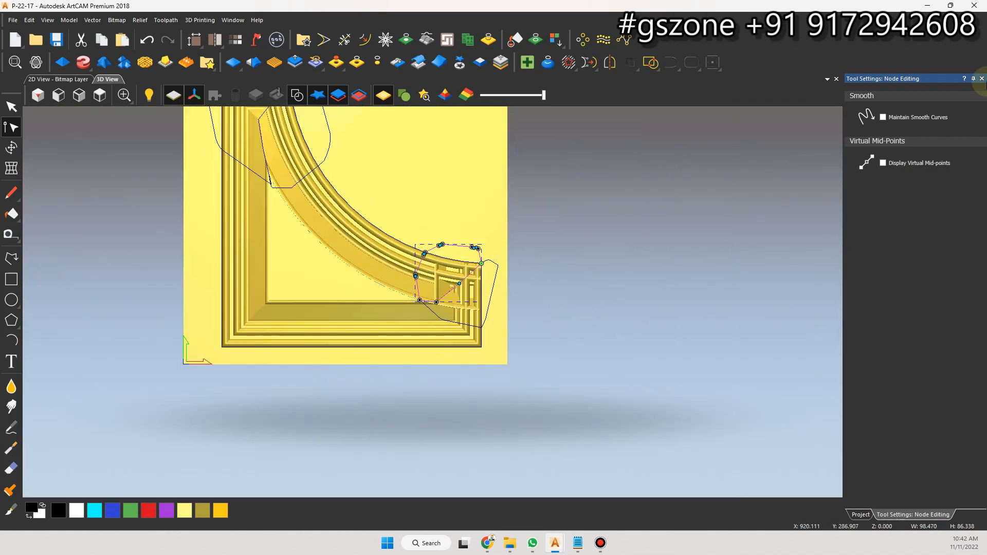
left_click(981, 79)
- Clear the overlapping curved relief on Relief Layer 1 inside the closed vector around the straight moulding's end
left_click(982, 130)
left_click(981, 130)
left_click(495, 275)
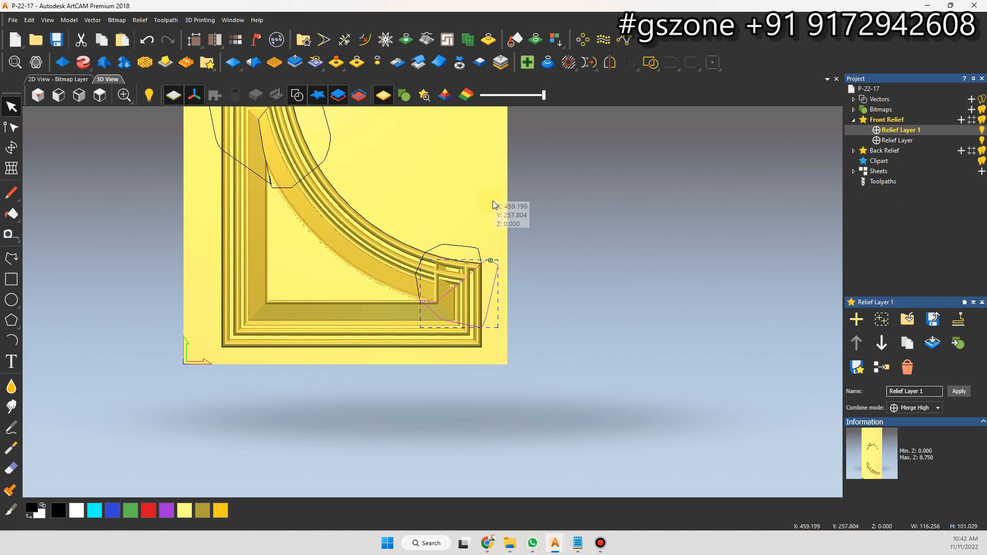
scroll(452, 280, "up", 2)
- Zero the relief on Relief Layer inside the closed vector around the curved moulding's end, and hide the vectors
left_click(905, 145)
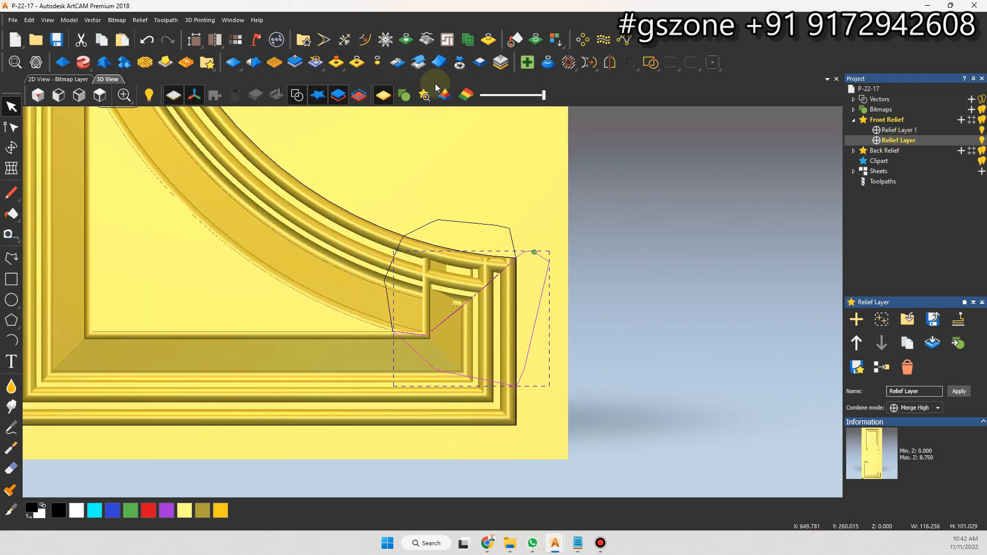
left_click(357, 62)
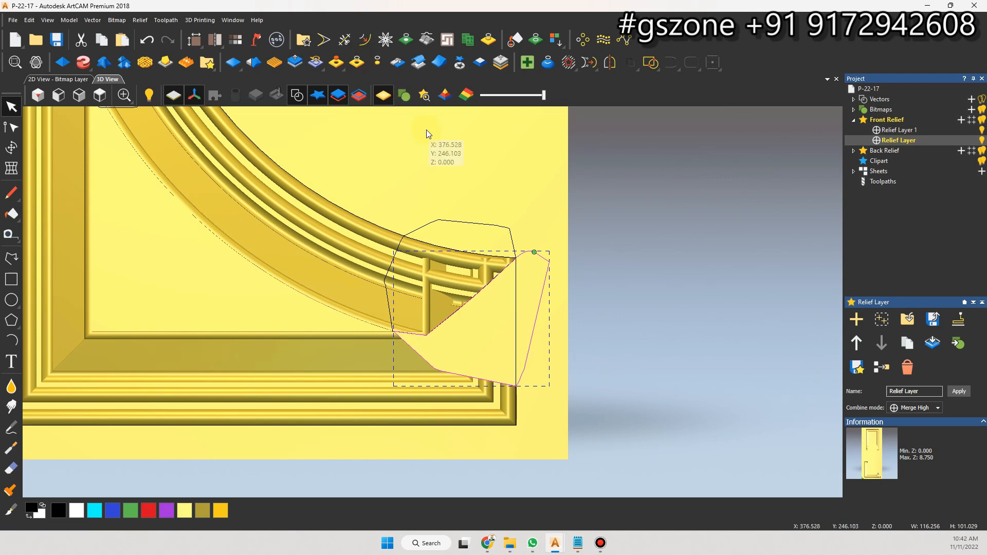
key("ctrl+z")
left_click(465, 223)
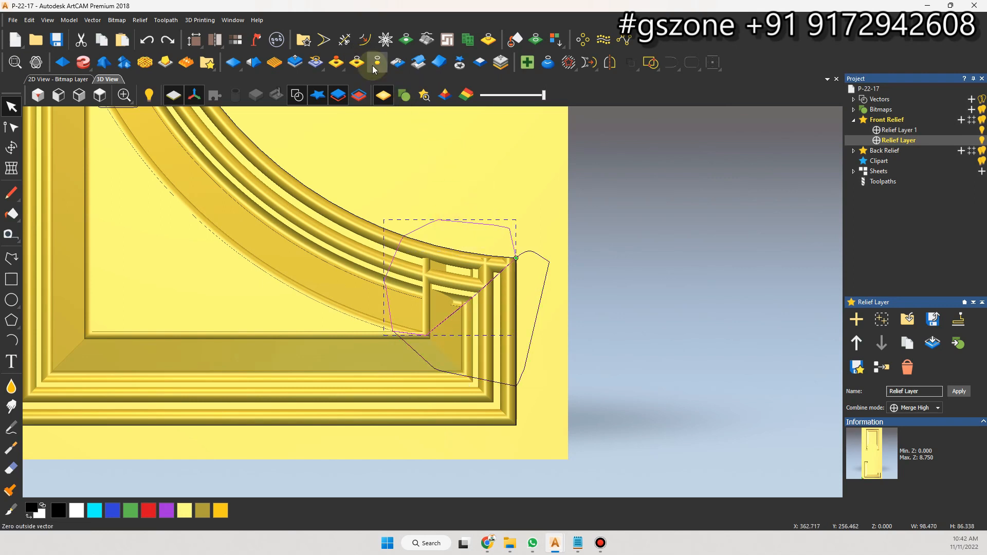
left_click(357, 62)
left_click(320, 122)
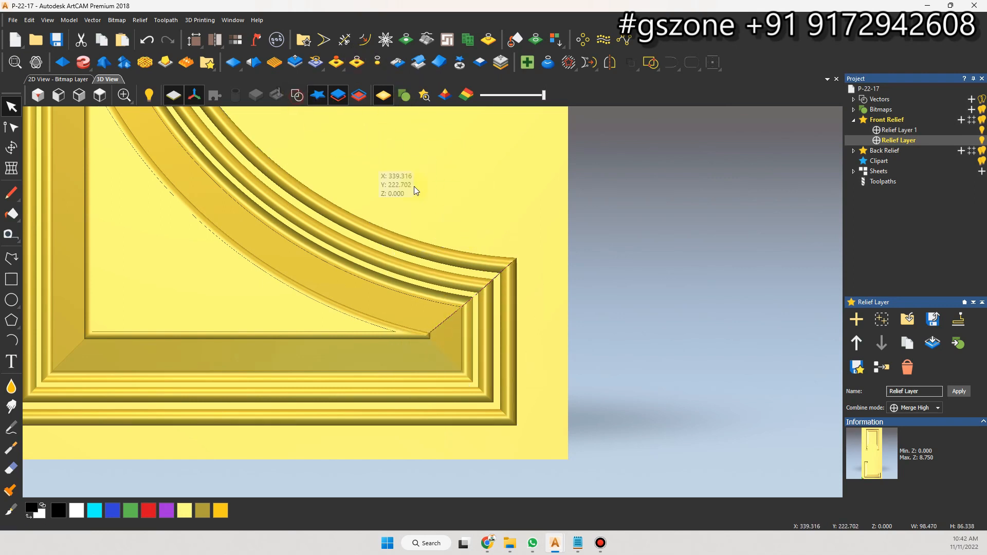
- Examine the mitred moulding corners and arc junctions of the lower and upper panels from several angles
scroll(438, 340, "up", 4)
left_click_drag(436, 339, 509, 311)
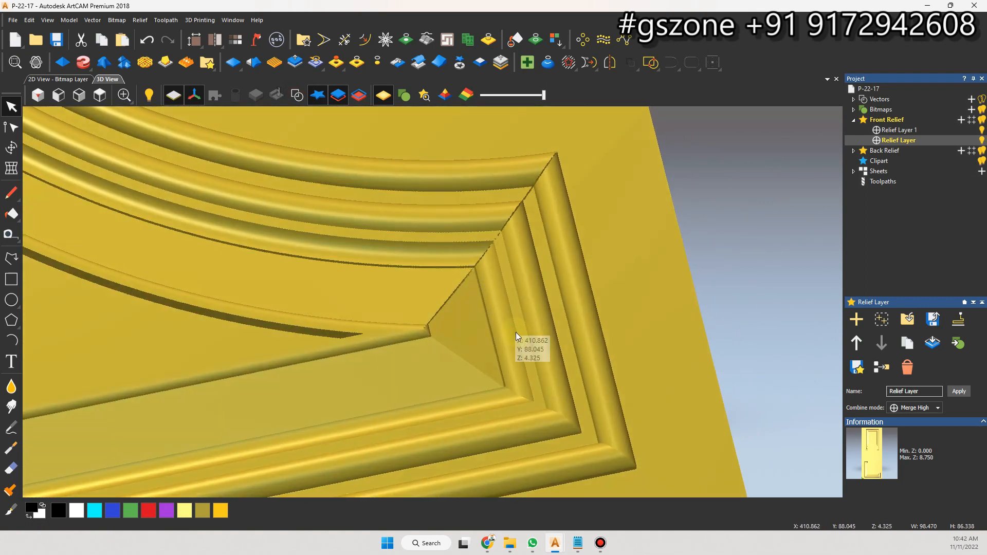
scroll(518, 338, "down", 5)
scroll(518, 339, "down", 3)
scroll(374, 240, "up", 2)
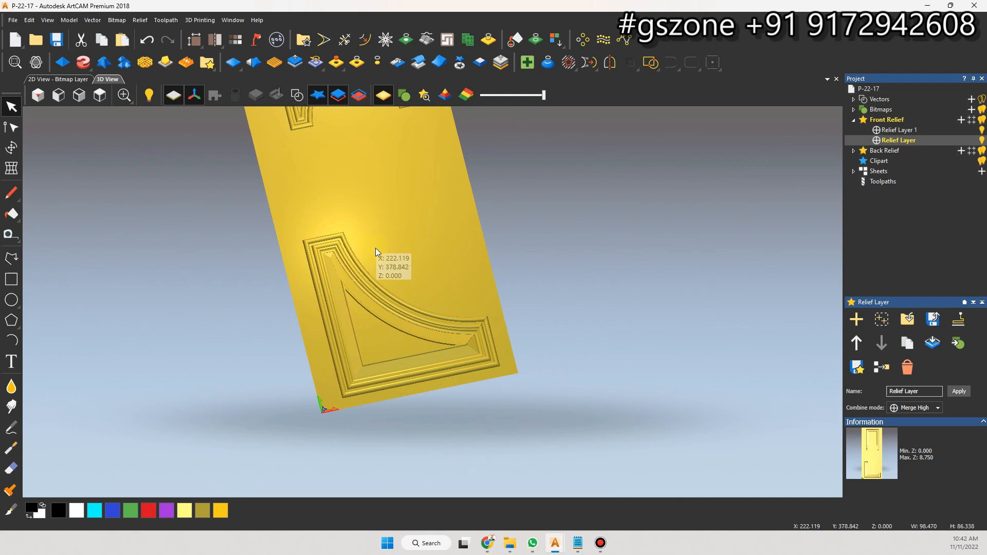
scroll(398, 243, "down", 3)
scroll(400, 193, "up", 5)
left_click_drag(400, 192, 435, 375)
scroll(435, 375, "down", 4)
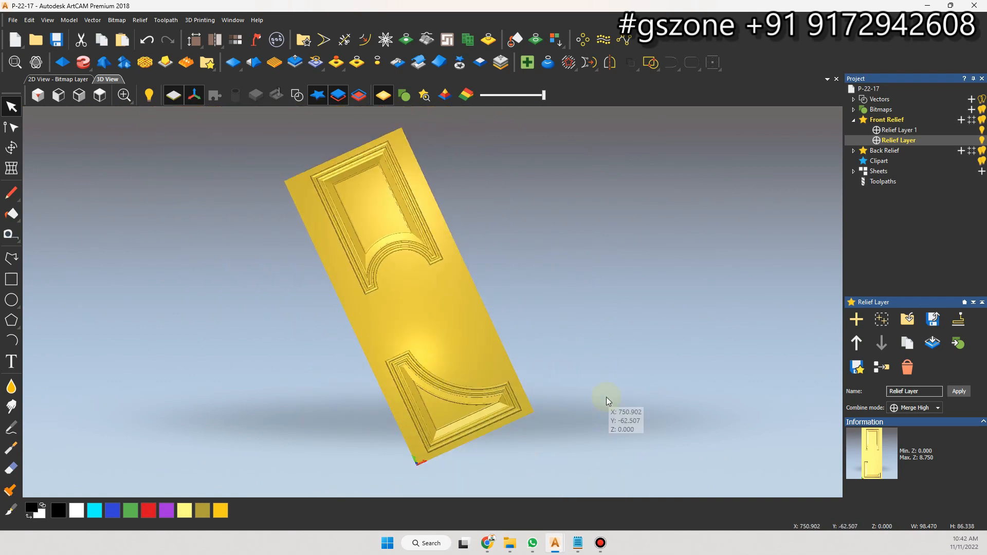
scroll(425, 430, "up", 3)
scroll(425, 430, "up", 3)
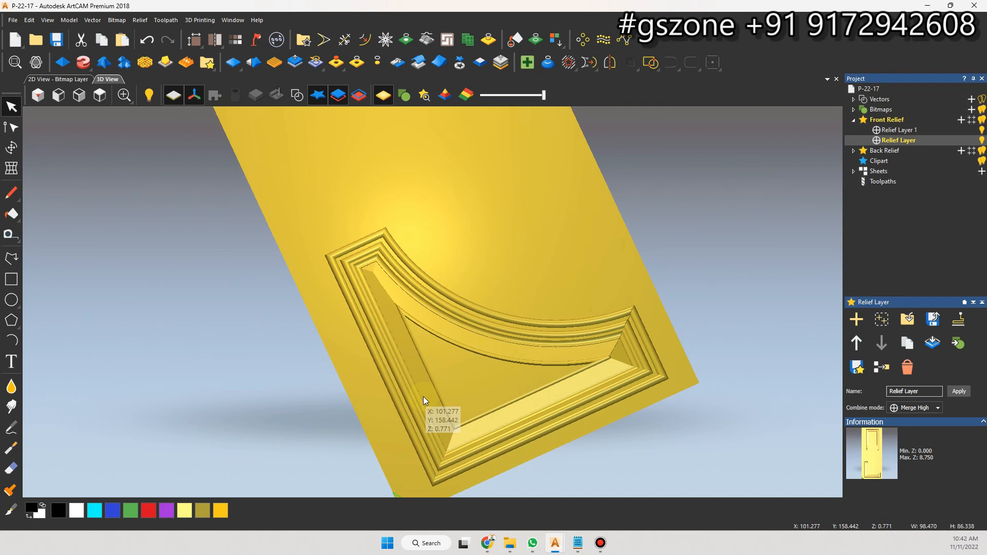
scroll(423, 396, "down", 5)
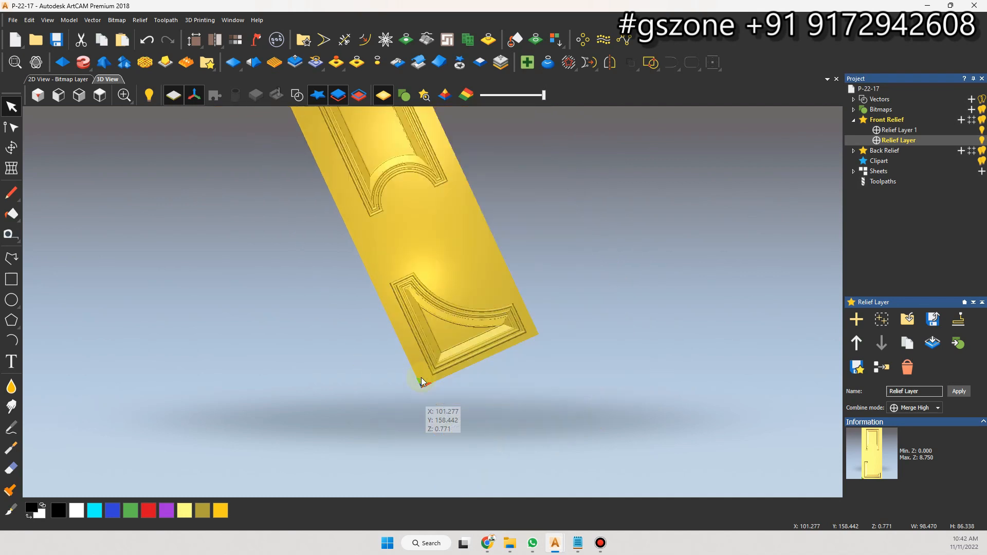
scroll(424, 267, "up", 4)
scroll(401, 206, "up", 3)
left_click_drag(409, 354, 453, 357)
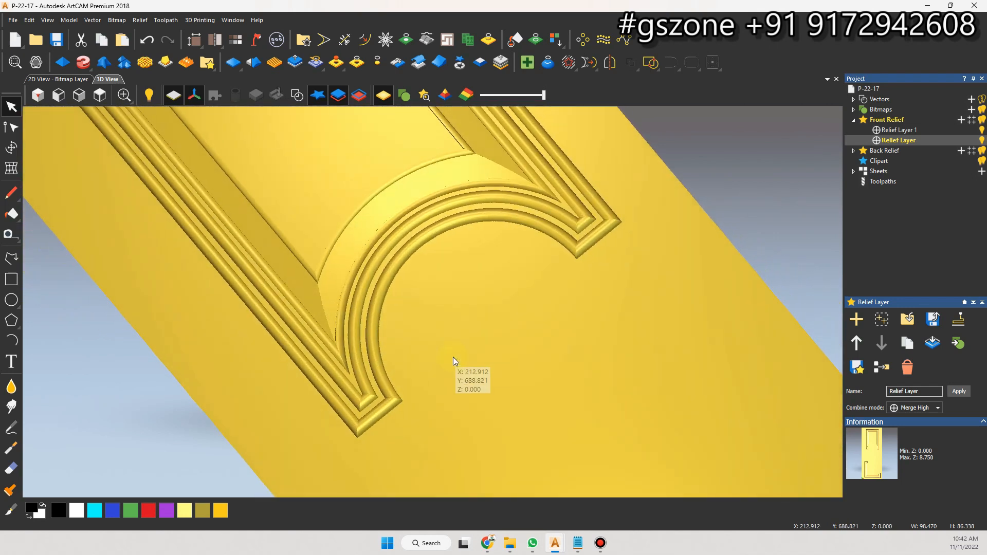